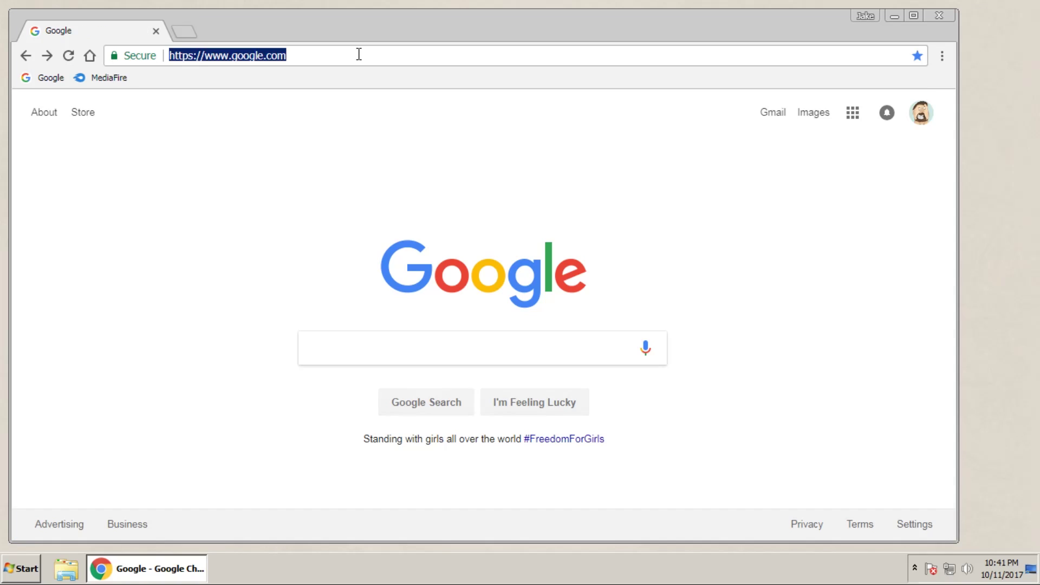
# - Download Portable_Game_Station_1.5.7z (212 MB) from the Portable Game Station 1.5.0 GitHub release
pyautogui.write('por')
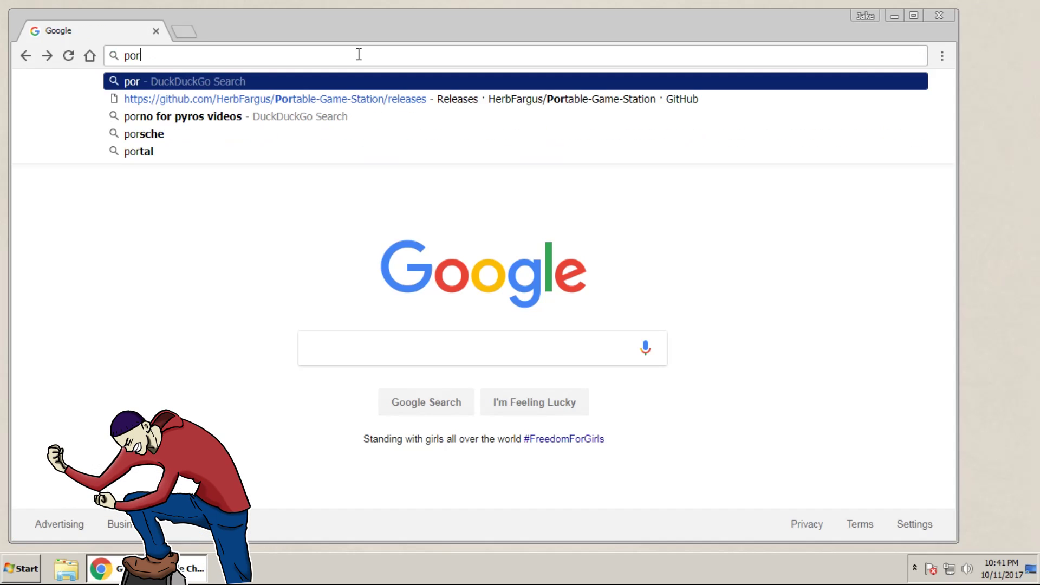
pyautogui.write('table-Game-Station/releases')
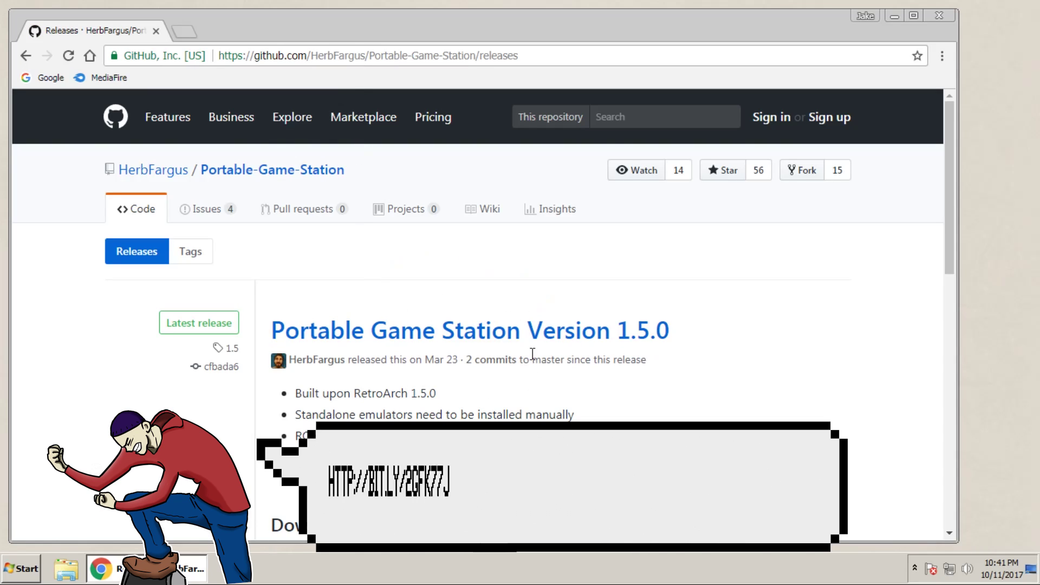
pyautogui.scroll(-2, 487, 348)
pyautogui.click(409, 428)
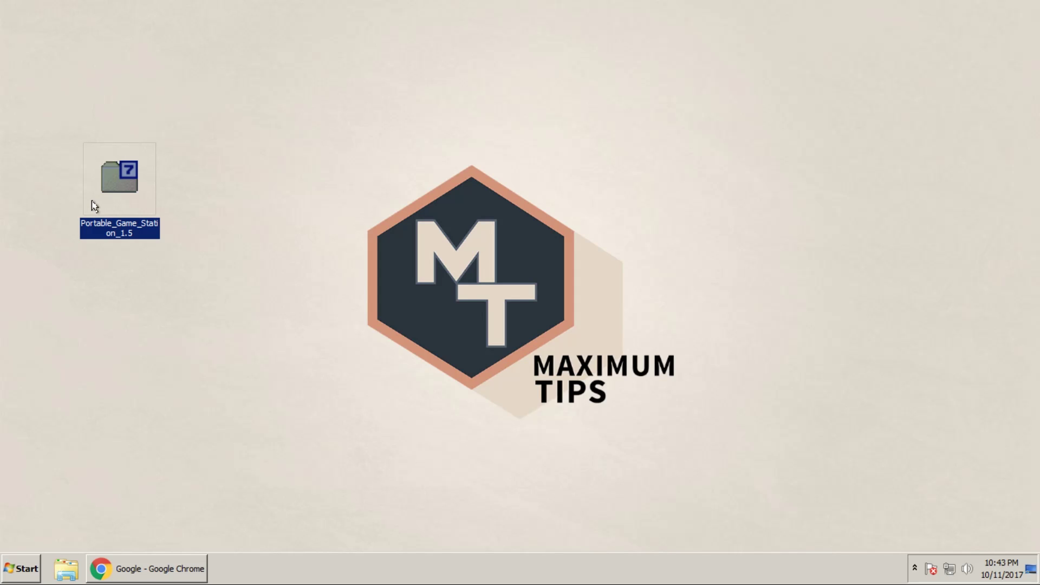
# - Extract the Portable_Game_Station_1.5 folder from the .7z archive onto the desktop
pyautogui.doubleClick(99, 204)
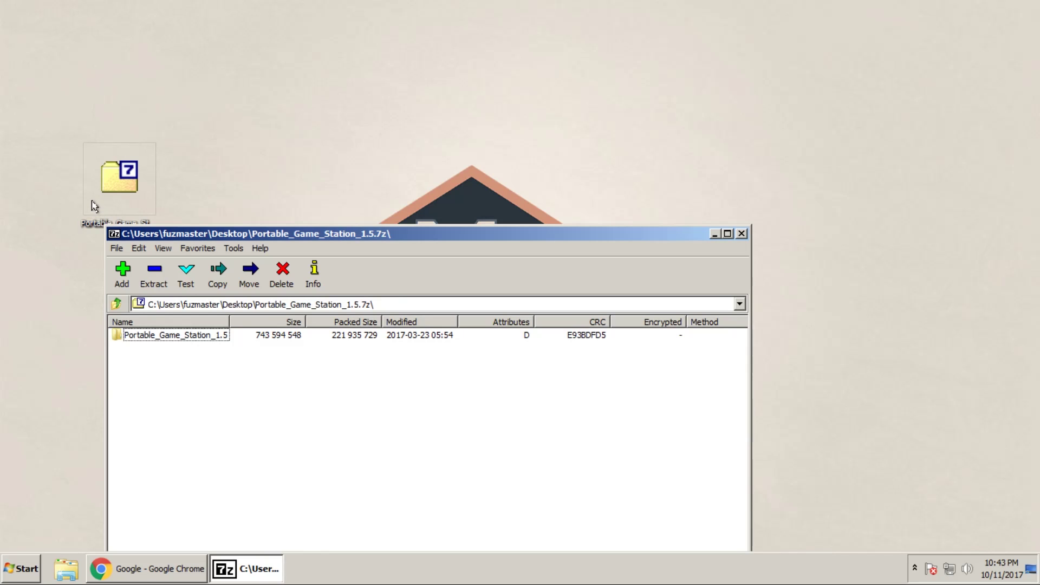
pyautogui.moveTo(142, 338); pyautogui.dragTo(274, 44)
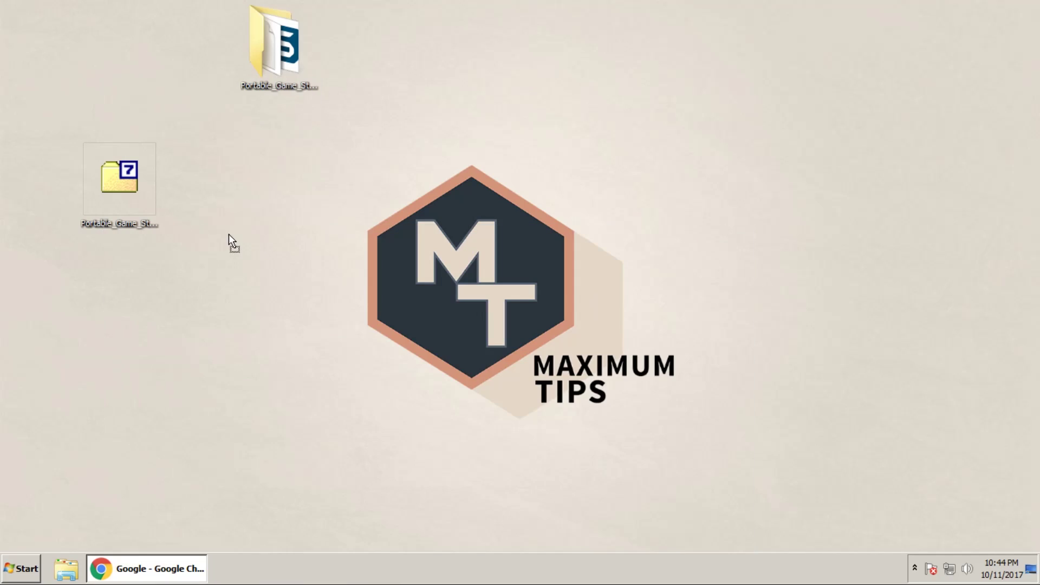
pyautogui.moveTo(229, 234); pyautogui.dragTo(258, 188)
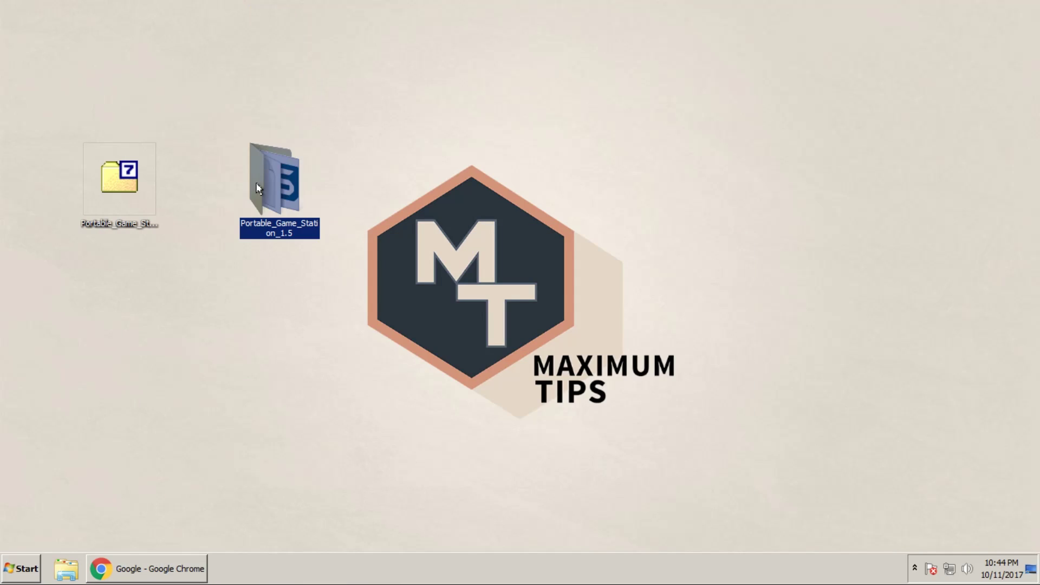
pyautogui.click(293, 303)
# - Browse into Portable_Game_Station_1.5 > .emulationstation > roms
pyautogui.doubleClick(293, 228)
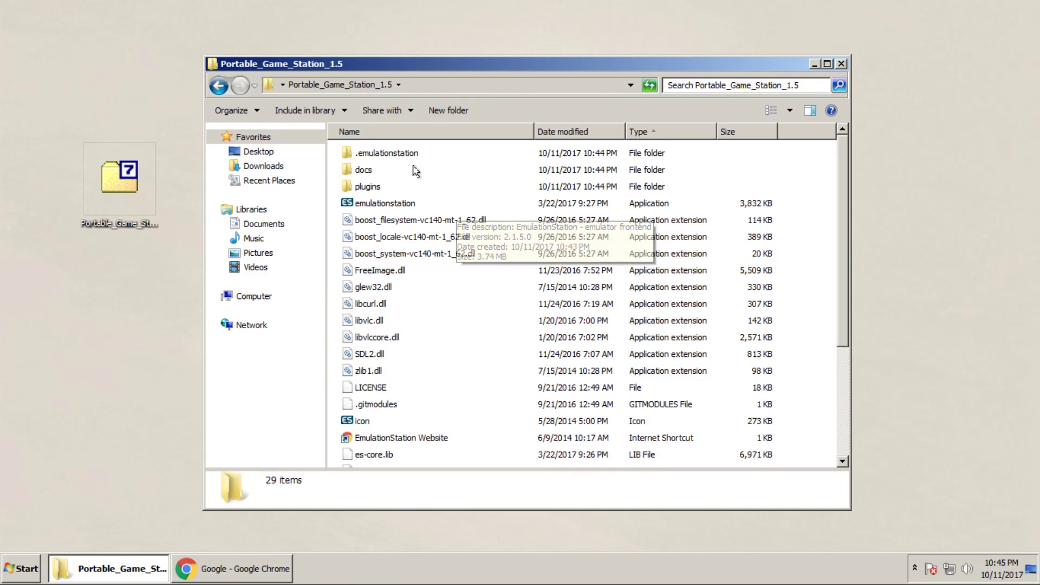
pyautogui.doubleClick(395, 156)
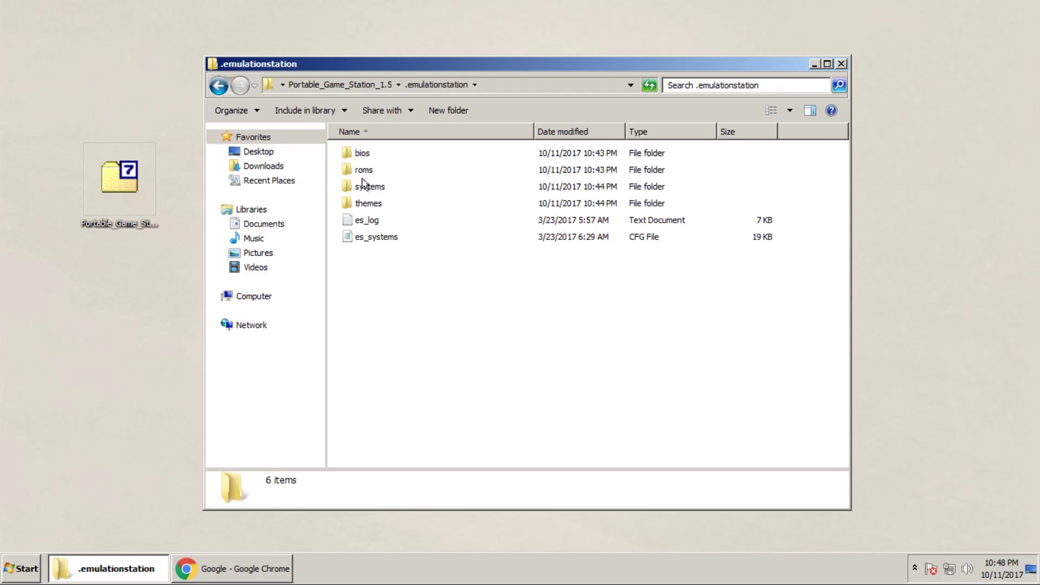
pyautogui.doubleClick(363, 171)
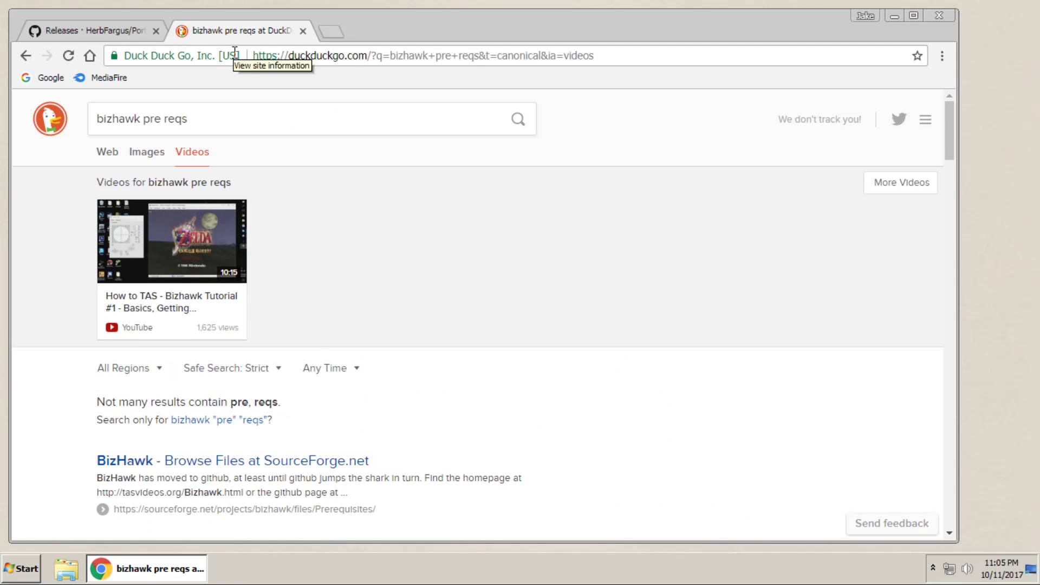
# - Download bizhawk_prereqs_v2.0.zip from the TASVideos BizHawk-Prereqs releases page
pyautogui.scroll(-5, 243, 325)
pyautogui.click(244, 338)
pyautogui.scroll(-4, 369, 366)
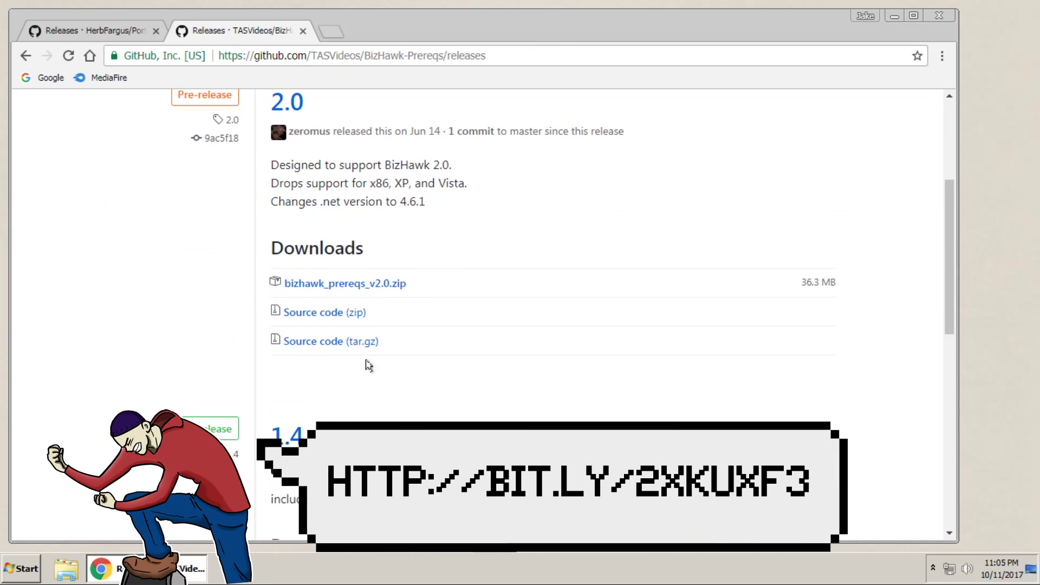
pyautogui.click(386, 283)
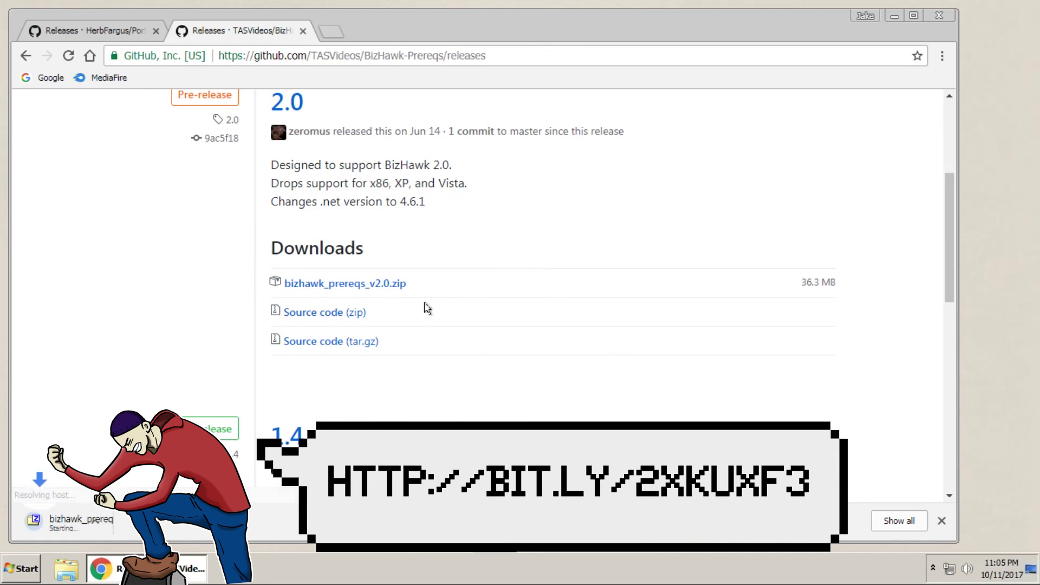
# - Run bizhawk_prereqs.exe from the zip and accept the license to install it
pyautogui.click(70, 521)
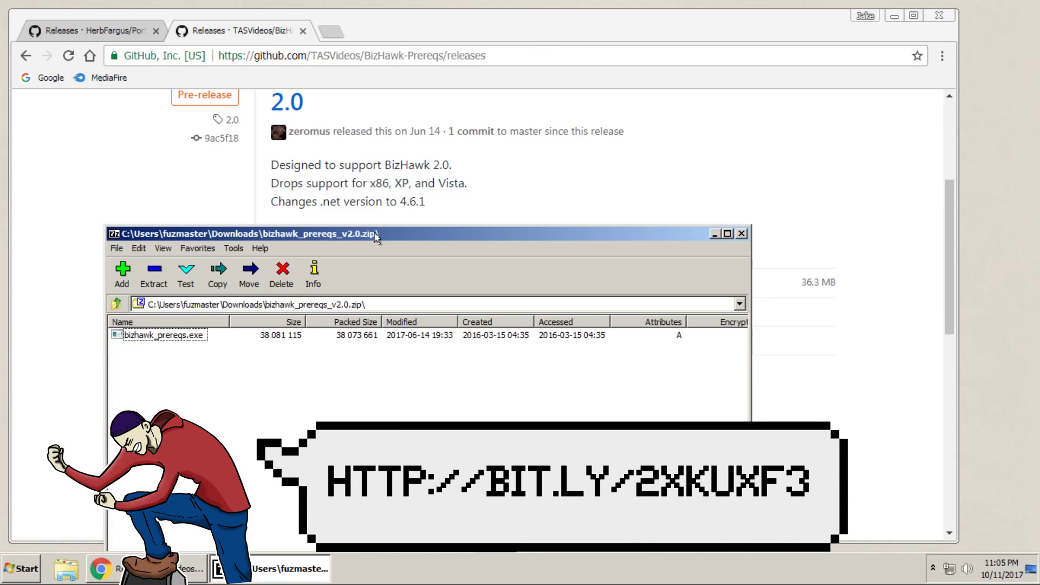
pyautogui.doubleClick(179, 335)
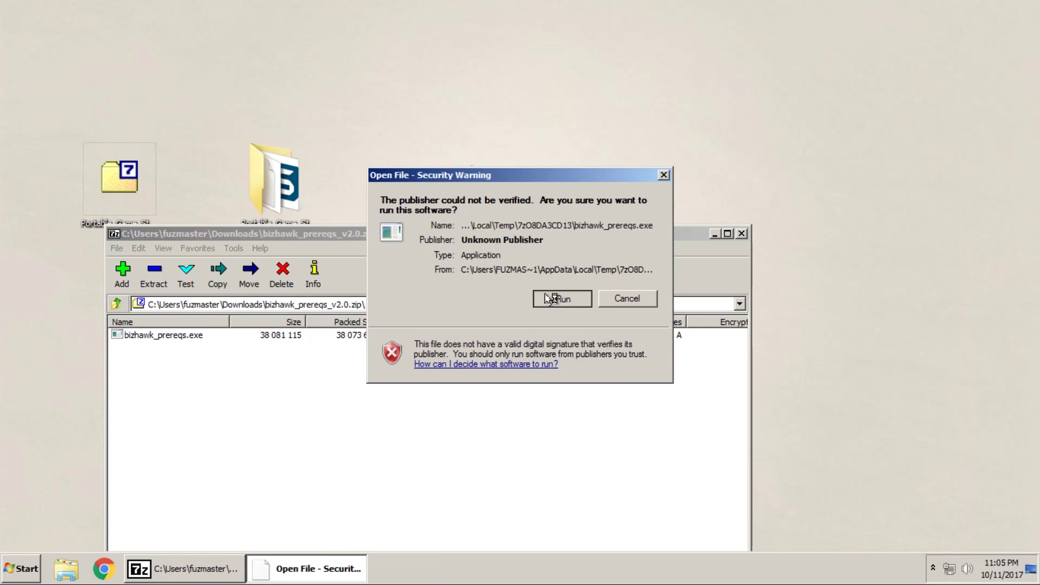
pyautogui.click(553, 297)
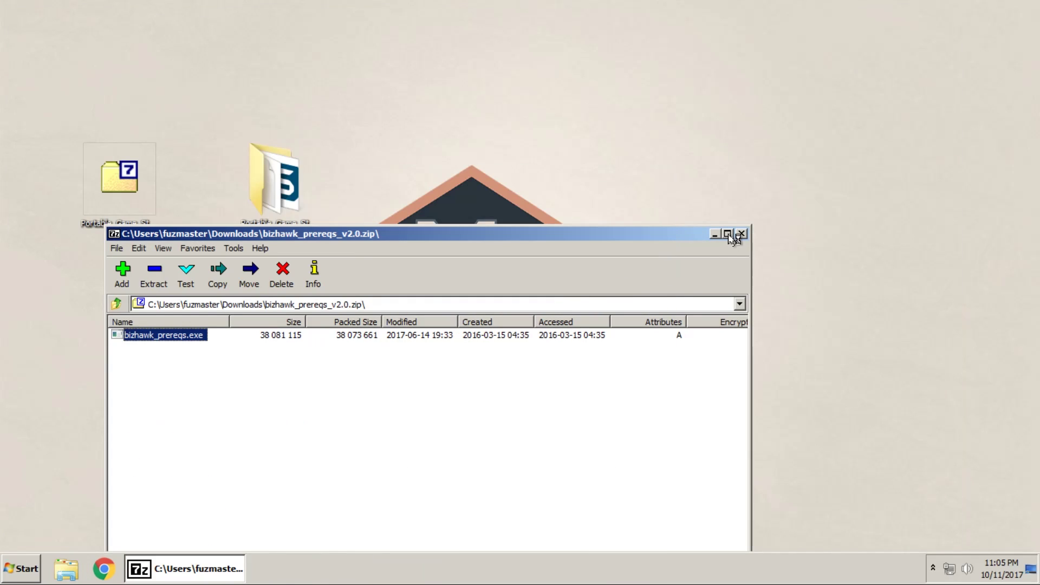
pyautogui.click(643, 365)
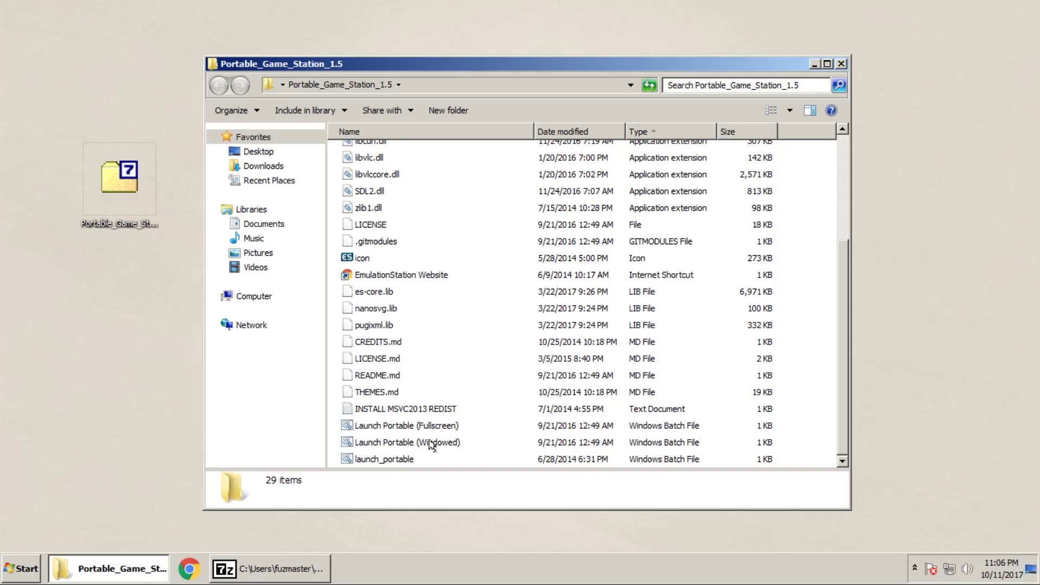
# - Run Launch Portable (Windowed), which fails with a missing MSVCP140.dll error, then return to .emulationstation
pyautogui.doubleClick(431, 443)
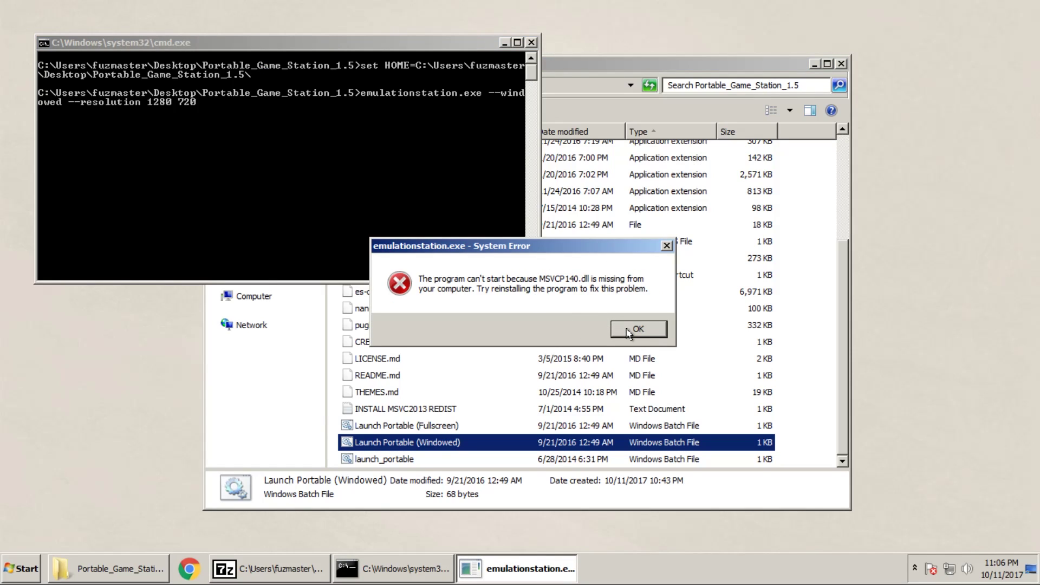
pyautogui.click(186, 568)
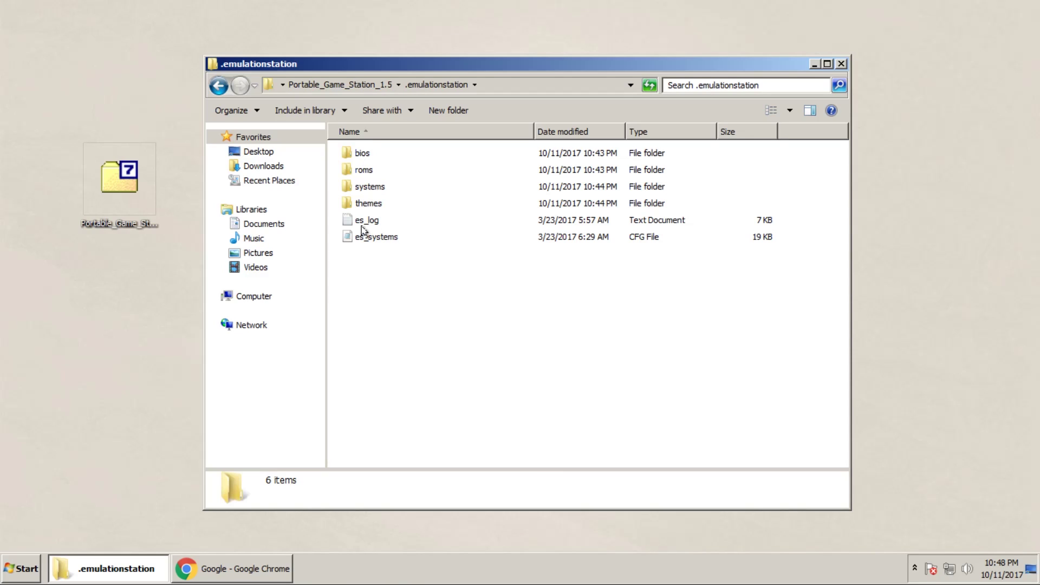
# - Scroll through the roms folder's 49 system subfolders, from 3do to zxspectrum
pyautogui.doubleClick(364, 171)
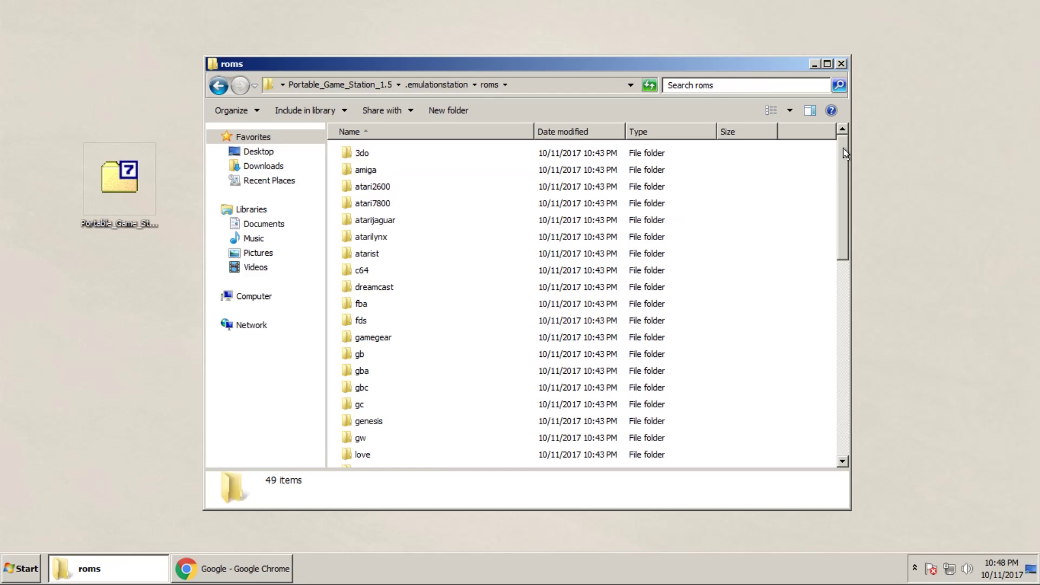
pyautogui.moveTo(845, 153); pyautogui.dragTo(837, 353)
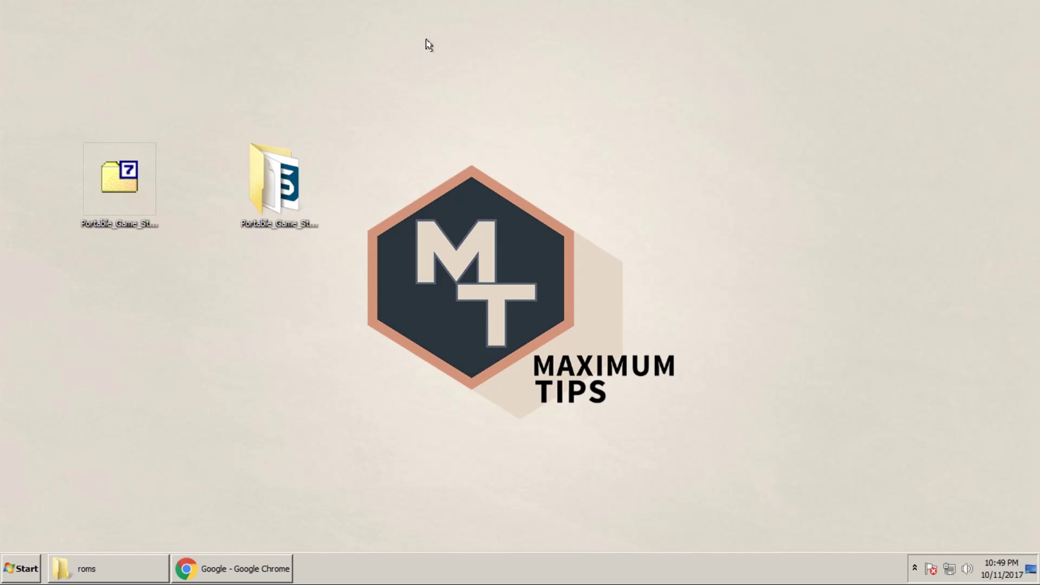
# - Create desktop folders named nes, snes and n64, lined up in a row
pyautogui.rightClick(255, 63)
pyautogui.moveTo(303, 144)
pyautogui.click(388, 144)
pyautogui.write('nes')
pyautogui.press('Return')
pyautogui.rightClick(362, 39)
pyautogui.click(531, 144)
pyautogui.write('snes')
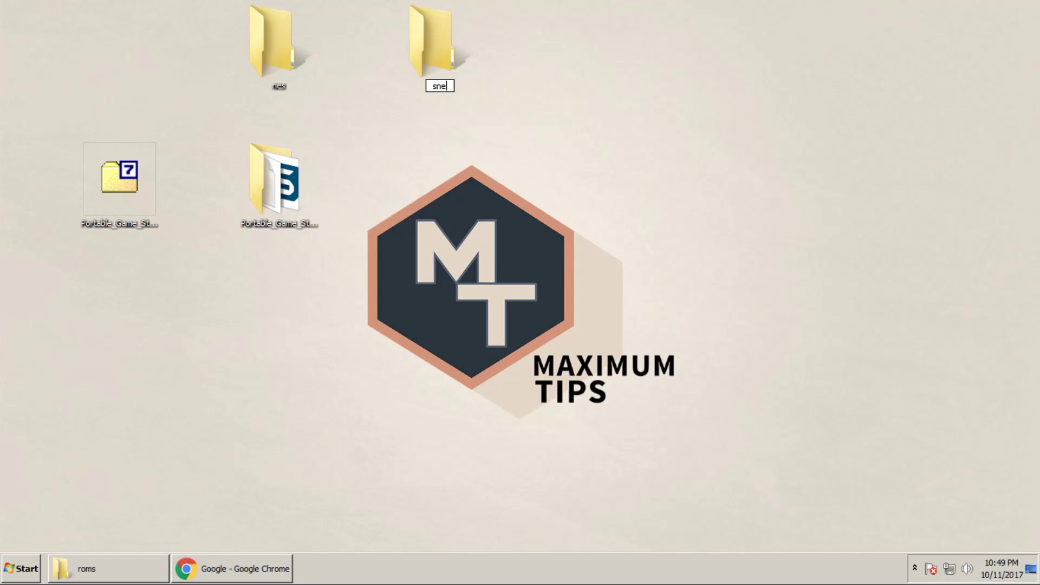
pyautogui.press('Return')
pyautogui.rightClick(468, 52)
pyautogui.click(614, 142)
pyautogui.write('n64')
pyautogui.press('Return')
pyautogui.moveTo(488, 11); pyautogui.dragTo(408, 12)
# - Add two more desktop folders named genesis and psx
pyautogui.rightClick(558, 50)
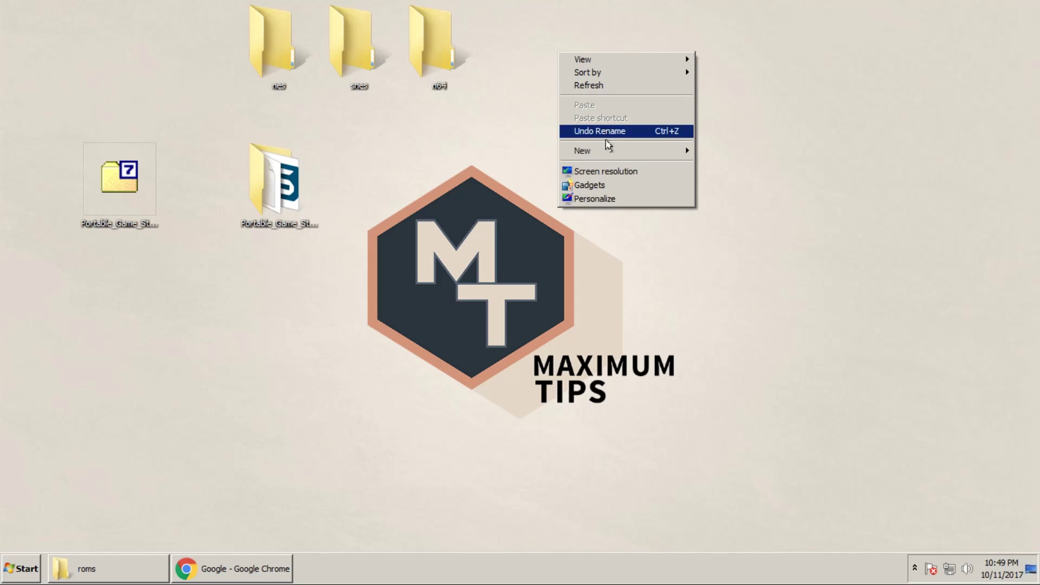
pyautogui.moveTo(581, 147)
pyautogui.click(758, 154)
pyautogui.write('genesis')
pyautogui.press('Return')
pyautogui.moveTo(605, 65); pyautogui.dragTo(525, 65)
pyautogui.rightClick(608, 70)
pyautogui.moveTo(628, 165)
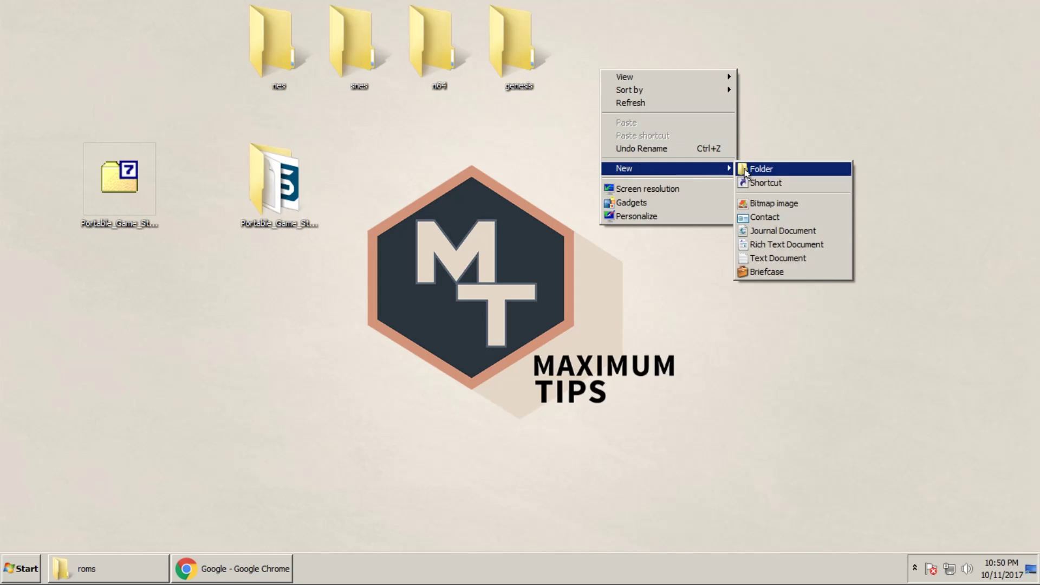
pyautogui.click(759, 167)
pyautogui.write('psx')
pyautogui.press('Return')
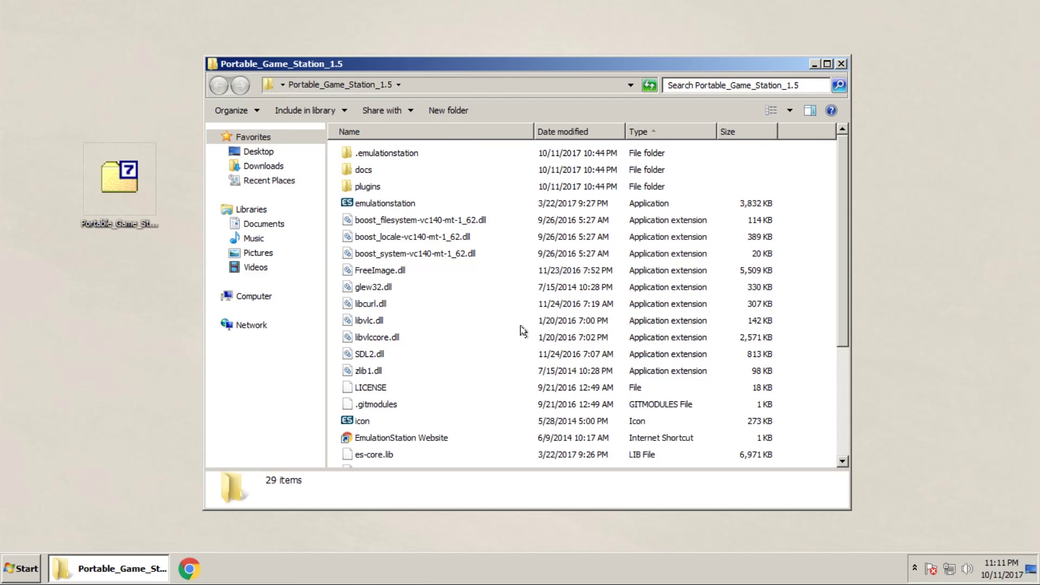
pyautogui.scroll(-5, 521, 327)
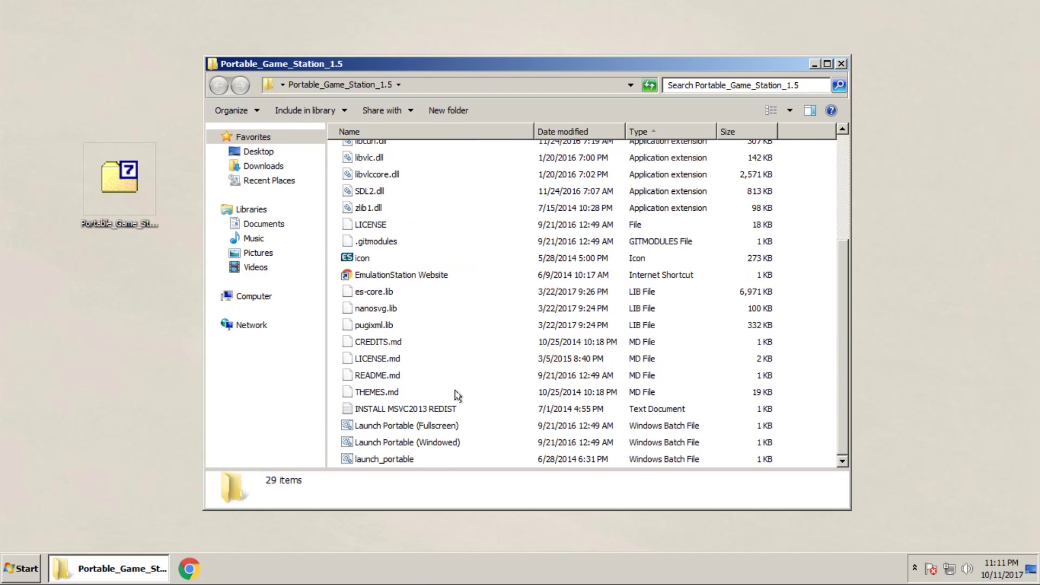
# - Start EmulationStation fullscreen using the Launch Portable (Fullscreen) batch file
pyautogui.doubleClick(422, 426)
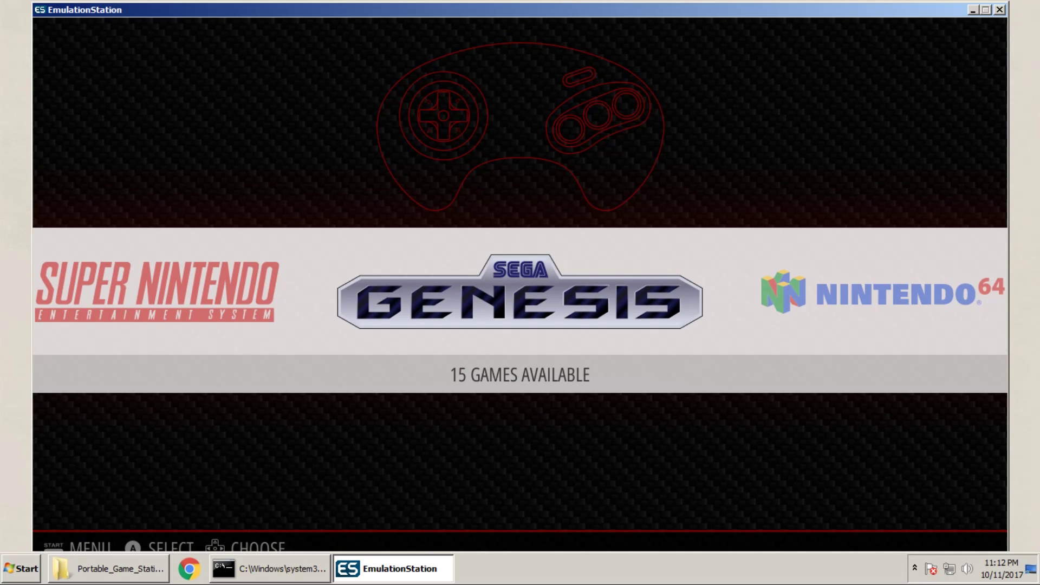
# - Open the Super Nintendo game list and scroll down to Super Mario Kart
pyautogui.press('Left')
pyautogui.press('Left')
pyautogui.press('Left')
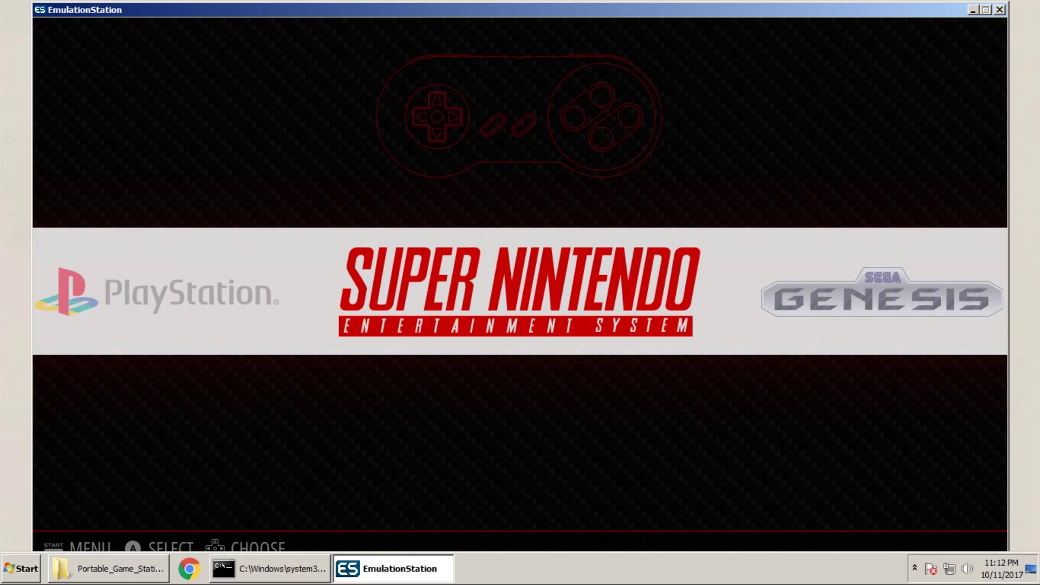
pyautogui.press('Right')
pyautogui.press('Right')
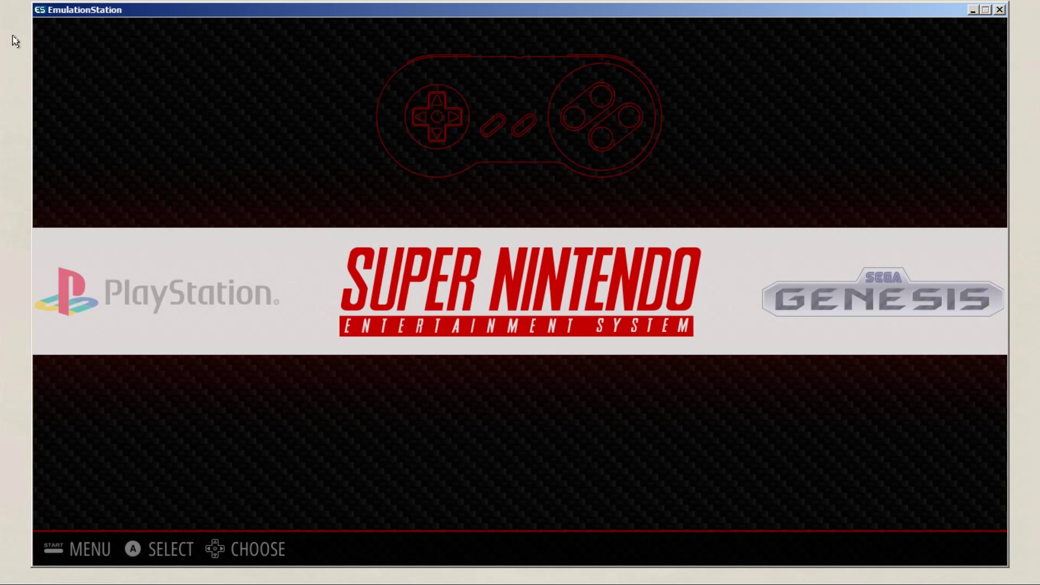
pyautogui.press('Return')
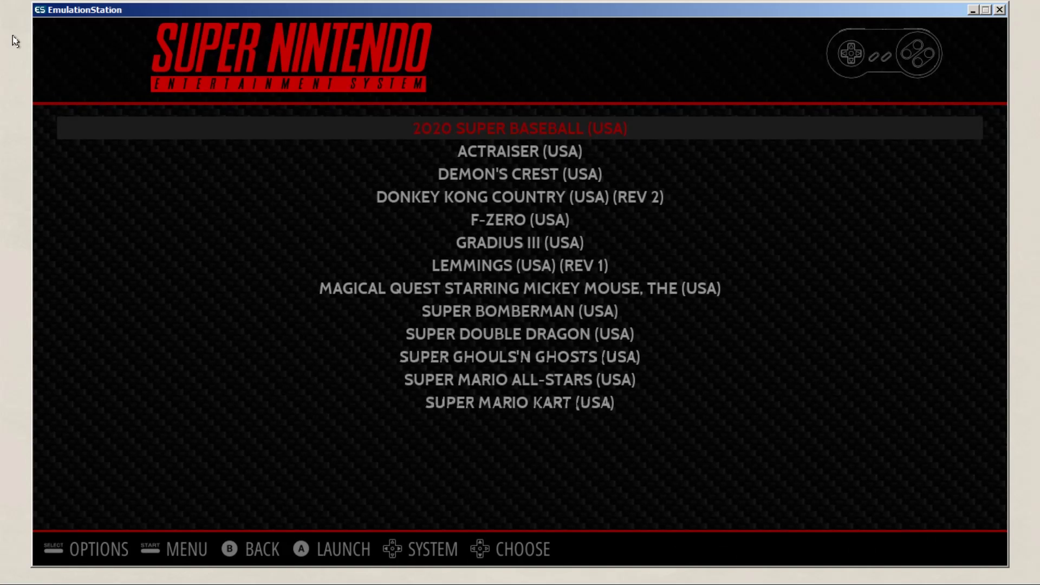
pyautogui.press('Down')
pyautogui.press('Down')
pyautogui.press('Down')
pyautogui.press('Down')
pyautogui.press('Down')
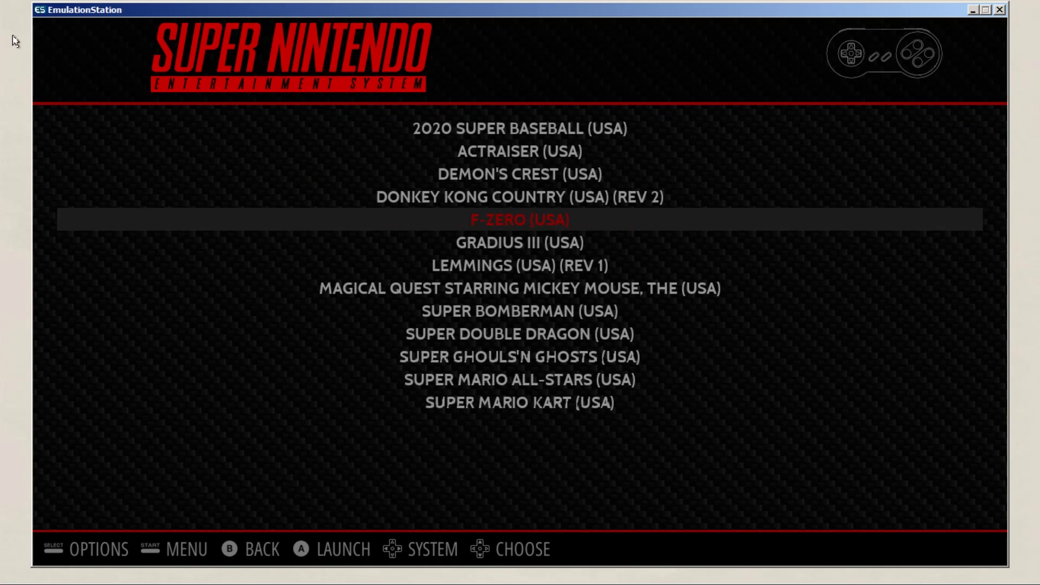
pyautogui.press('Down')
pyautogui.press('Down')
pyautogui.press('Down')
pyautogui.press('Down')
pyautogui.press('Down')
pyautogui.press('Down')
pyautogui.press('Down')
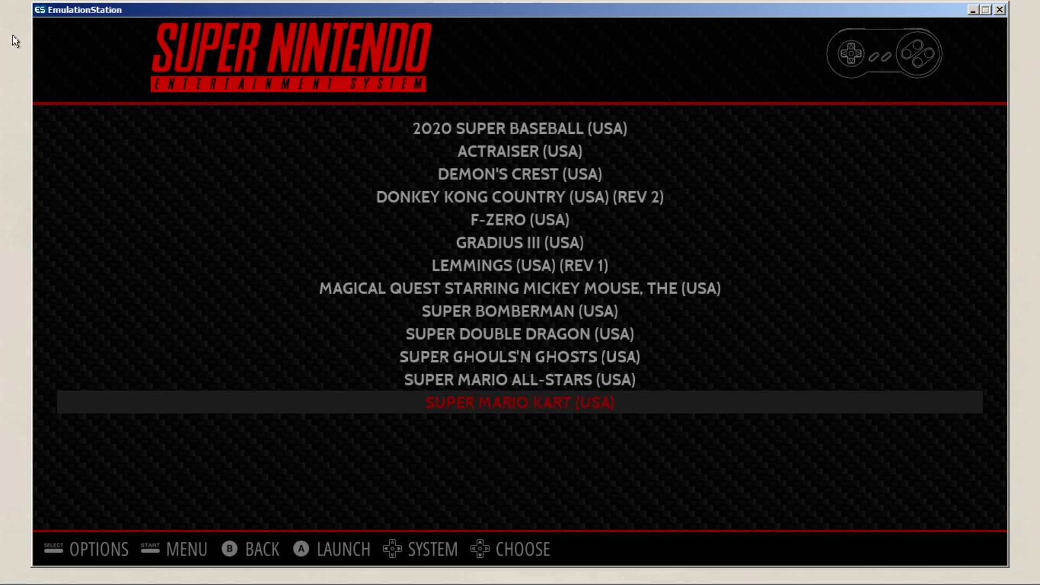
# - Switch to Sega Genesis, scroll its game list, and bring up the main menu
pyautogui.press('Up')
pyautogui.press('Up')
pyautogui.press('Up')
pyautogui.press('Up')
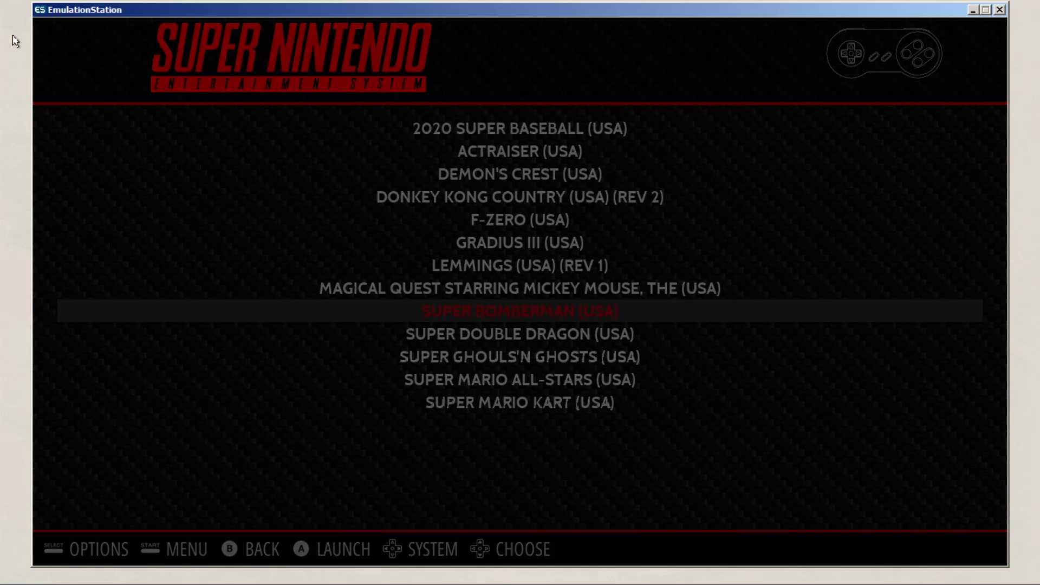
pyautogui.press('Escape')
pyautogui.press('Right')
pyautogui.press('Return')
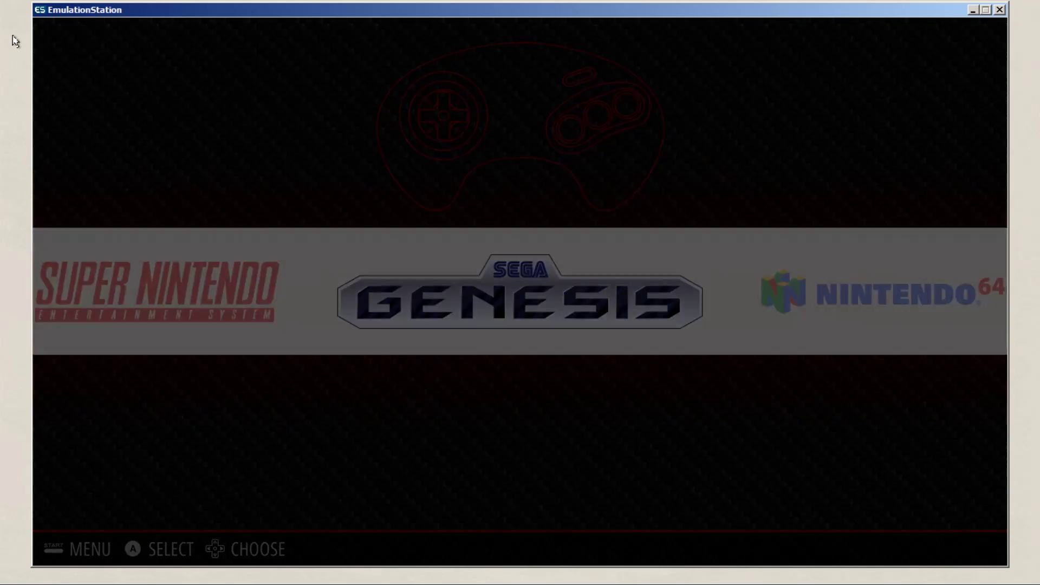
pyautogui.press('Down')
pyautogui.press('Down')
pyautogui.press('Down')
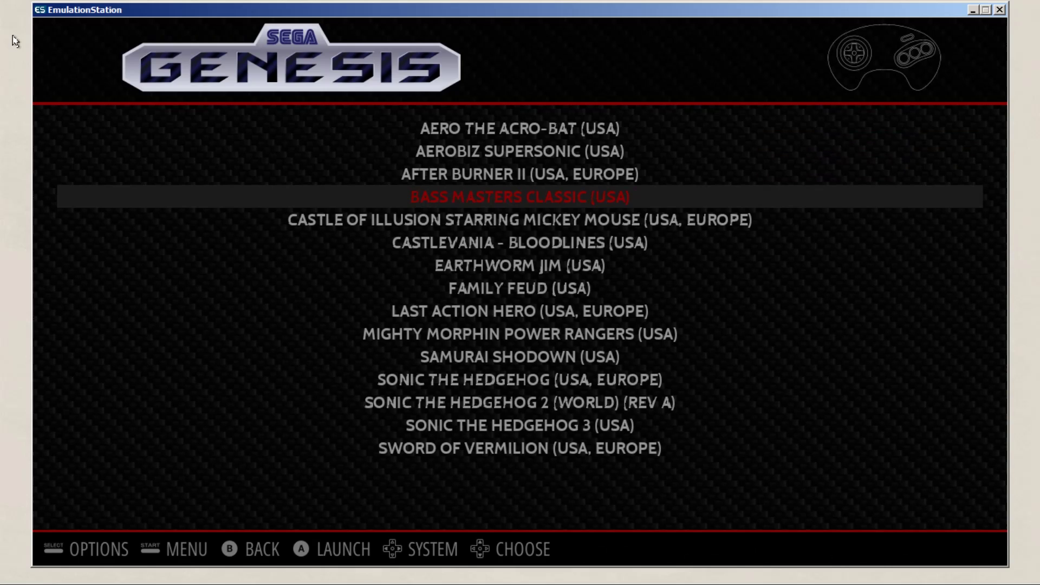
pyautogui.press('Down')
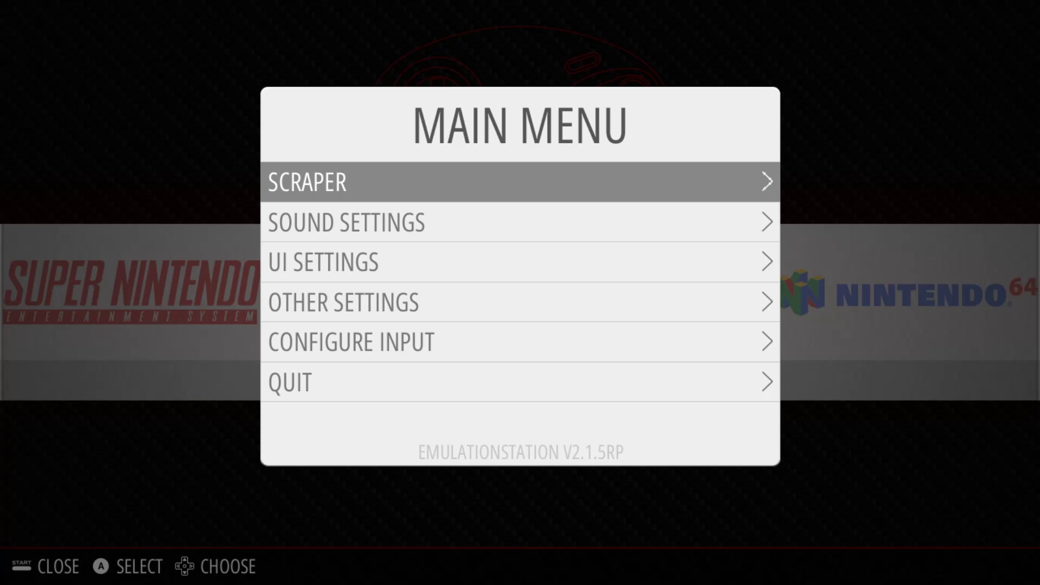
# - Open Scraper > Scrape Now, confirm 5 systems are selected, and move to START
pyautogui.press('Return')
pyautogui.press('Down')
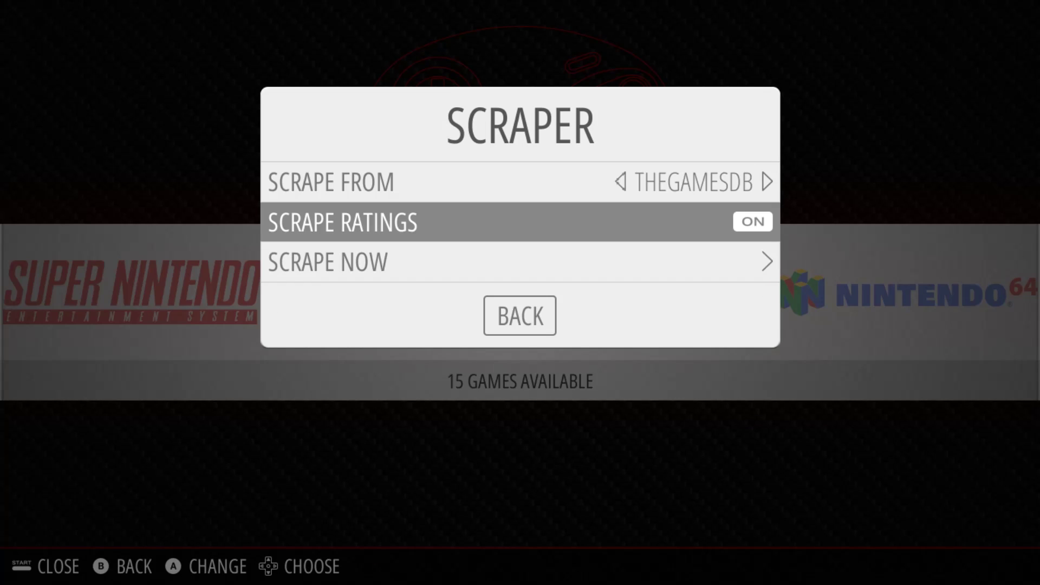
pyautogui.press('Down')
pyautogui.press('Return')
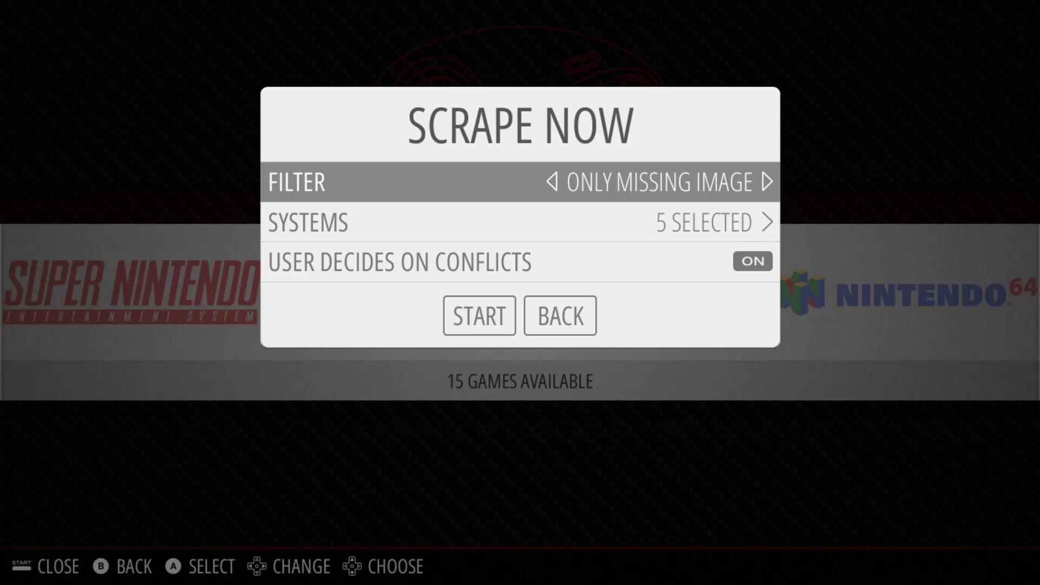
pyautogui.press('Down')
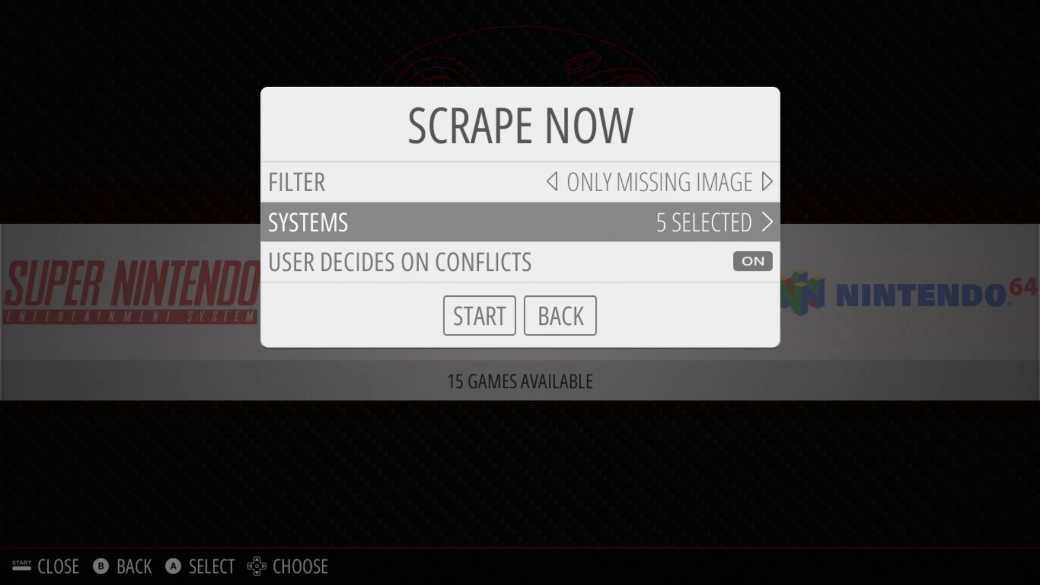
pyautogui.press('Return')
pyautogui.press('Escape')
pyautogui.press('Down')
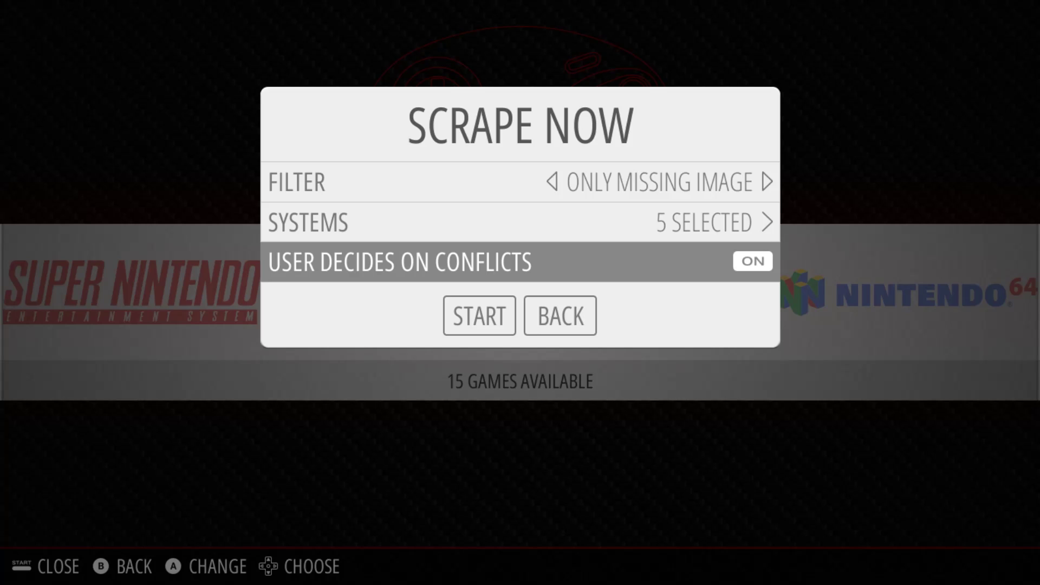
pyautogui.press('Down')
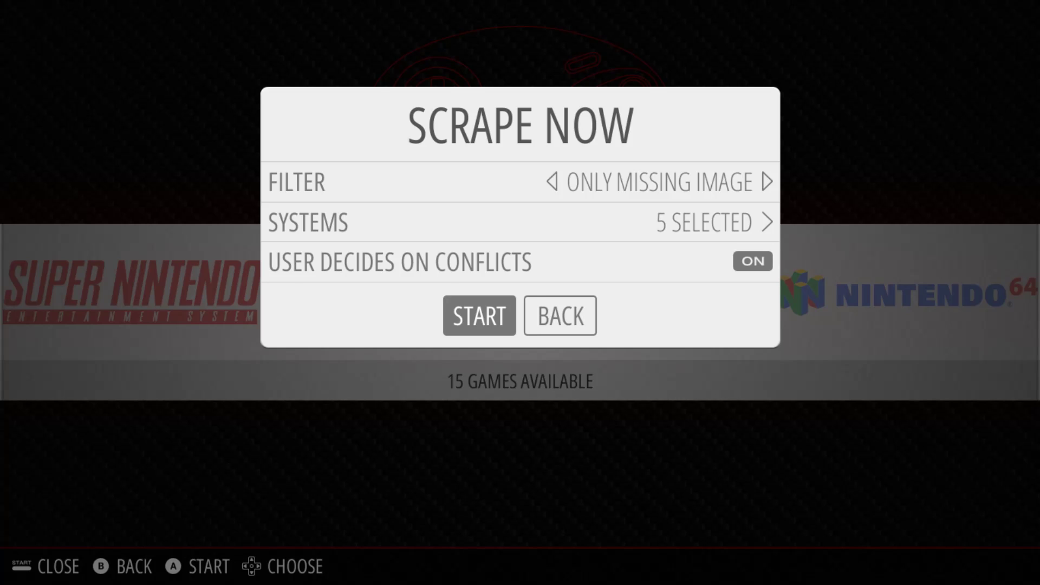
# - Start the scrape, accepting Aerobiz Supersonic, Castle of Illusion, Castlevania: Bloodlines, Earthworm Jim and Family Feud
pyautogui.press('Return')
pyautogui.press('Return')
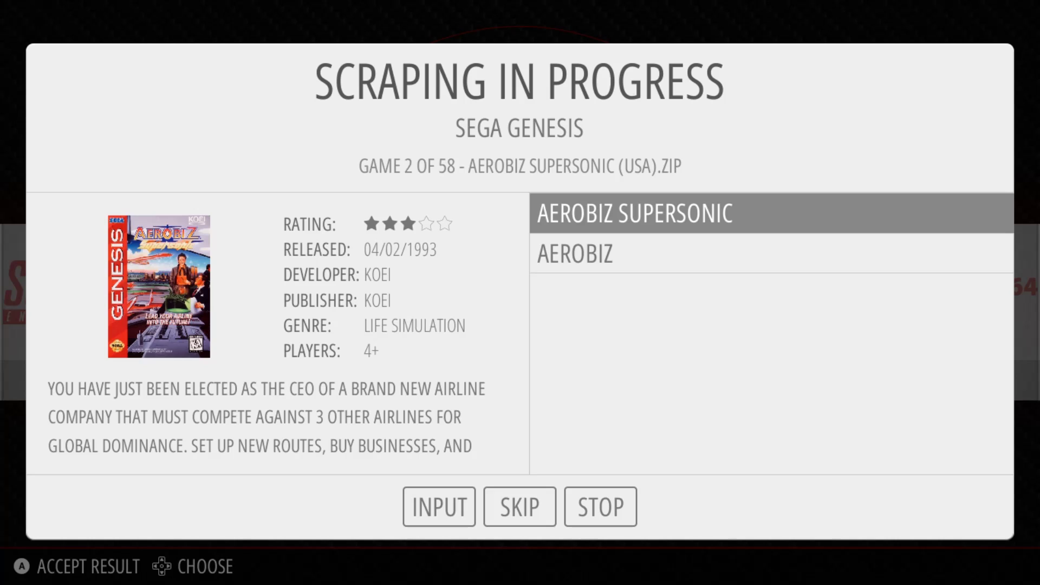
pyautogui.press('Return')
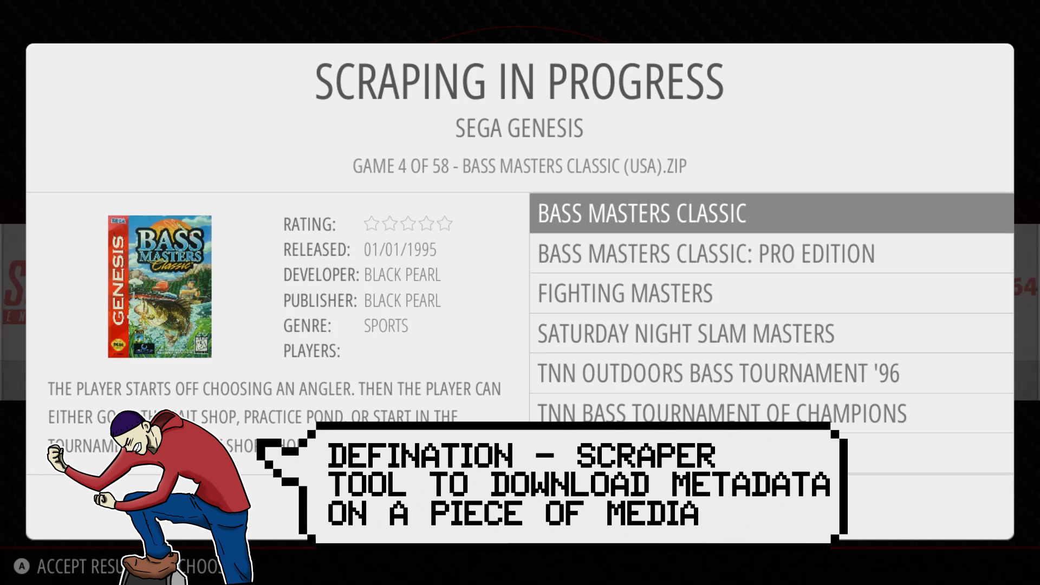
pyautogui.press('Return')
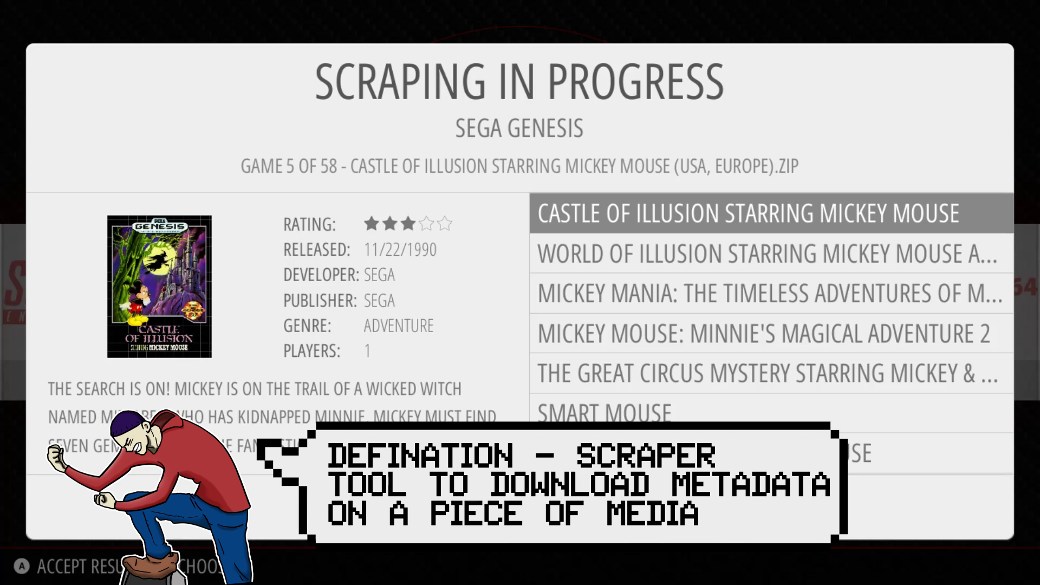
pyautogui.press('Return')
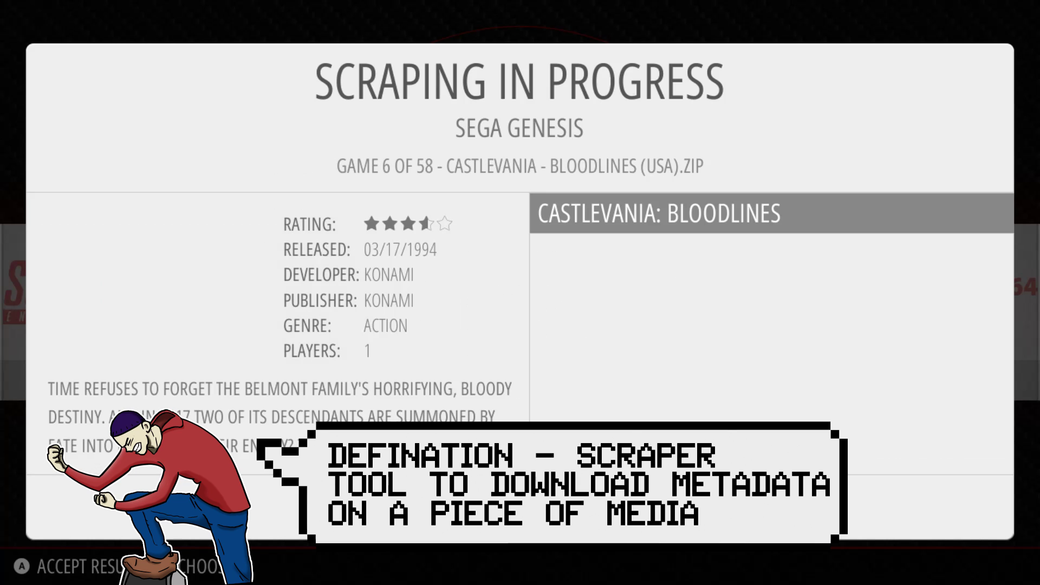
pyautogui.press('Return')
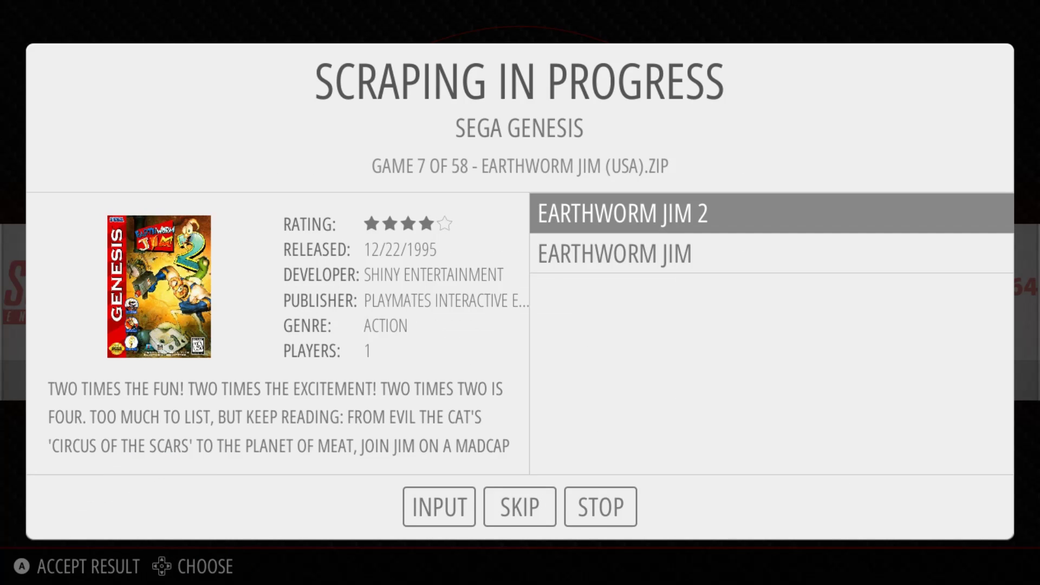
pyautogui.press('Down')
pyautogui.press('Return')
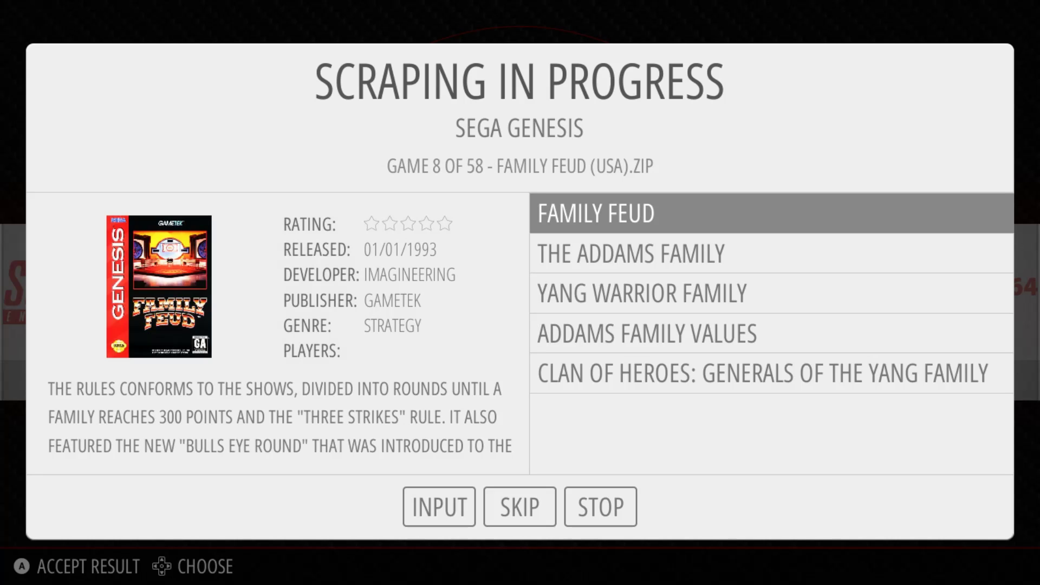
pyautogui.press('Return')
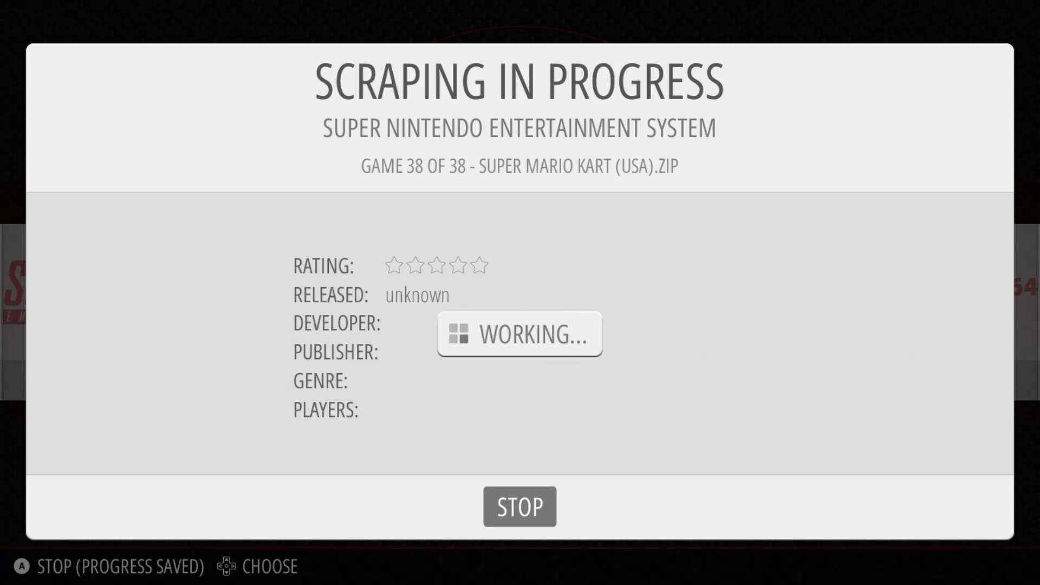
# - Return to the systems and open the NES game list down to Super Mario Bros 2
pyautogui.press('Return')
pyautogui.press('Right')
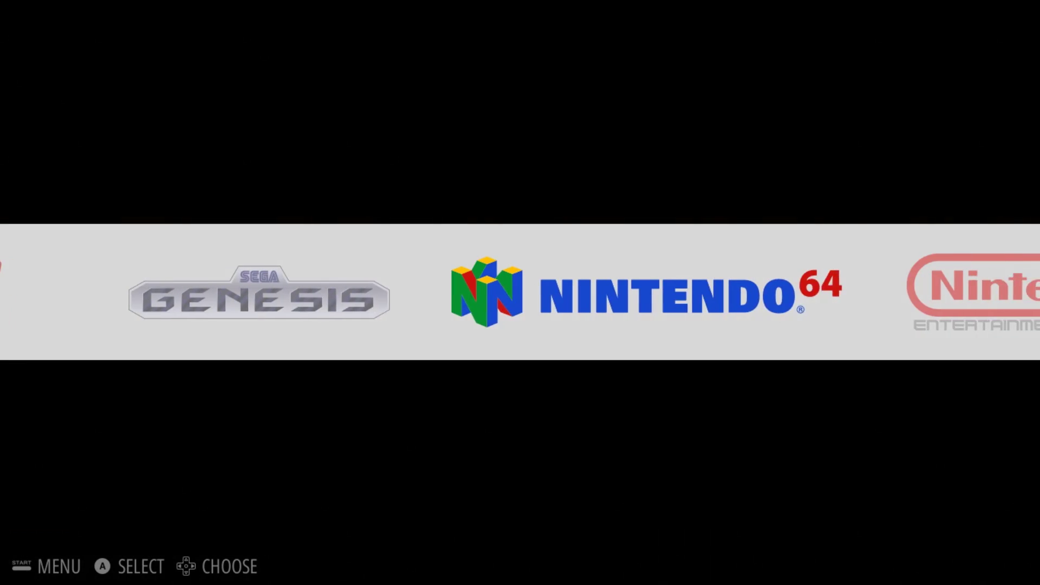
pyautogui.press('Right')
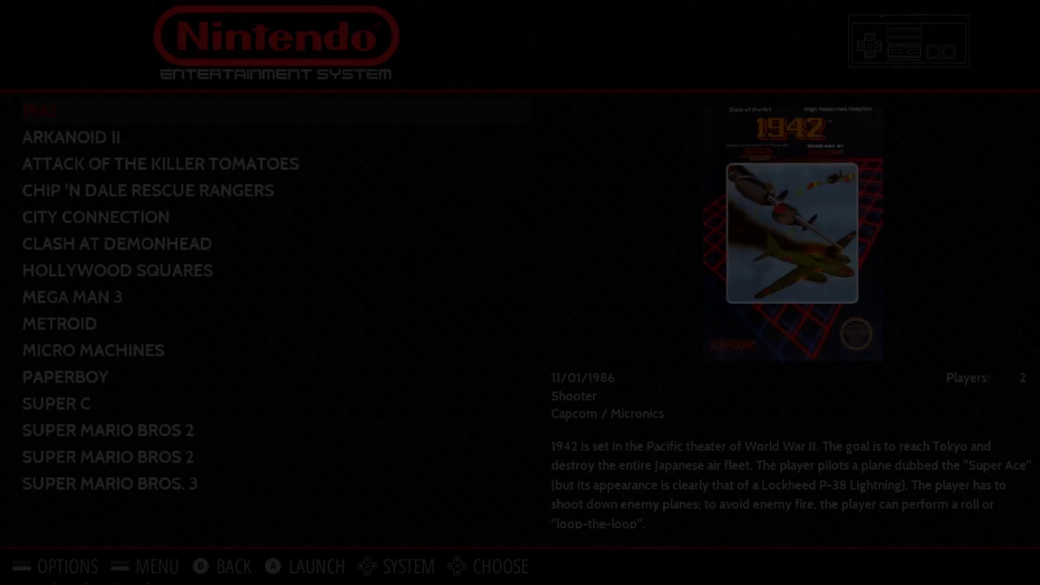
pyautogui.press('Down')
pyautogui.press('Down')
pyautogui.press('Down')
pyautogui.press('Down')
pyautogui.press('Down')
pyautogui.press('Down')
pyautogui.press('Down')
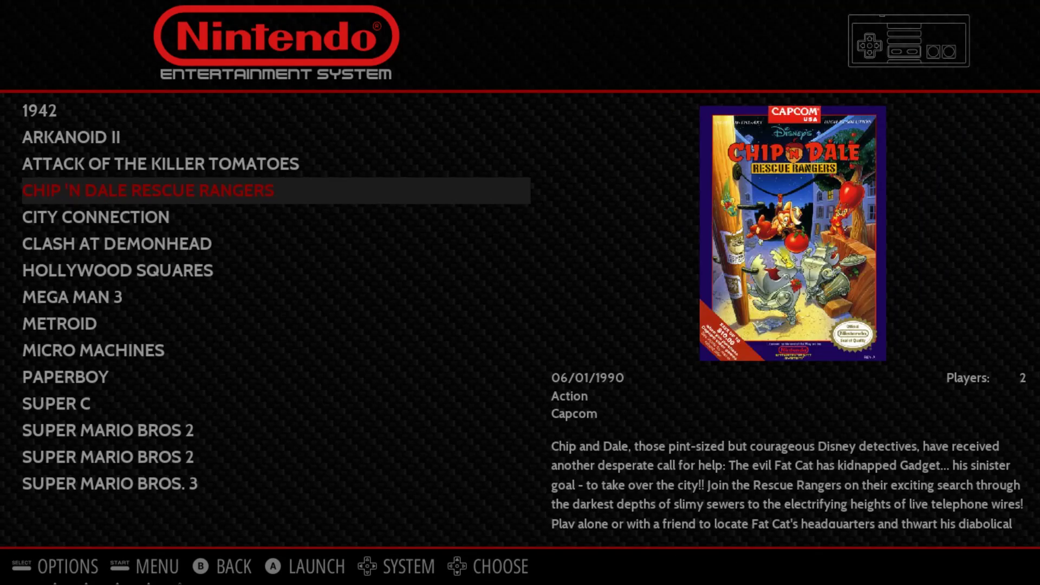
pyautogui.press('Down')
pyautogui.press('Down')
pyautogui.press('Down')
pyautogui.press('Down')
pyautogui.press('Down')
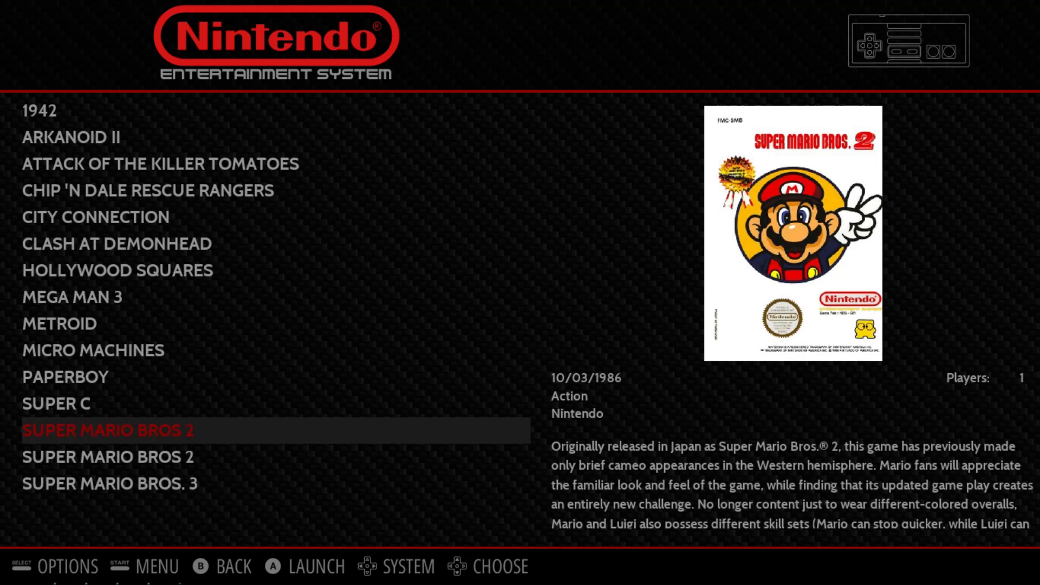
# - Rescrape the entry's metadata, choose SUPER MARIO BROS. as the match, and save
pyautogui.press('Shift_R')
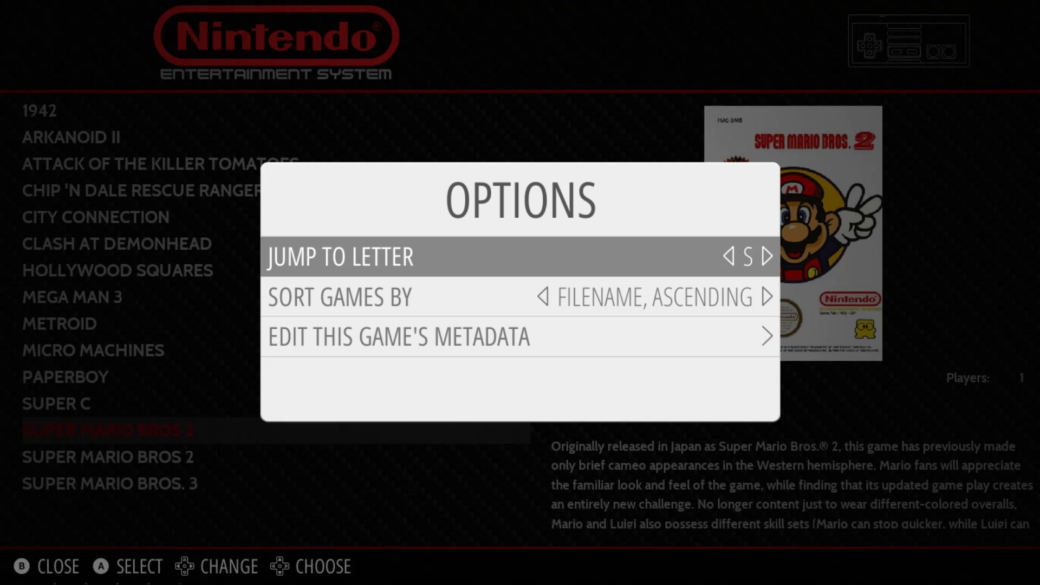
pyautogui.press('Down')
pyautogui.press('Down')
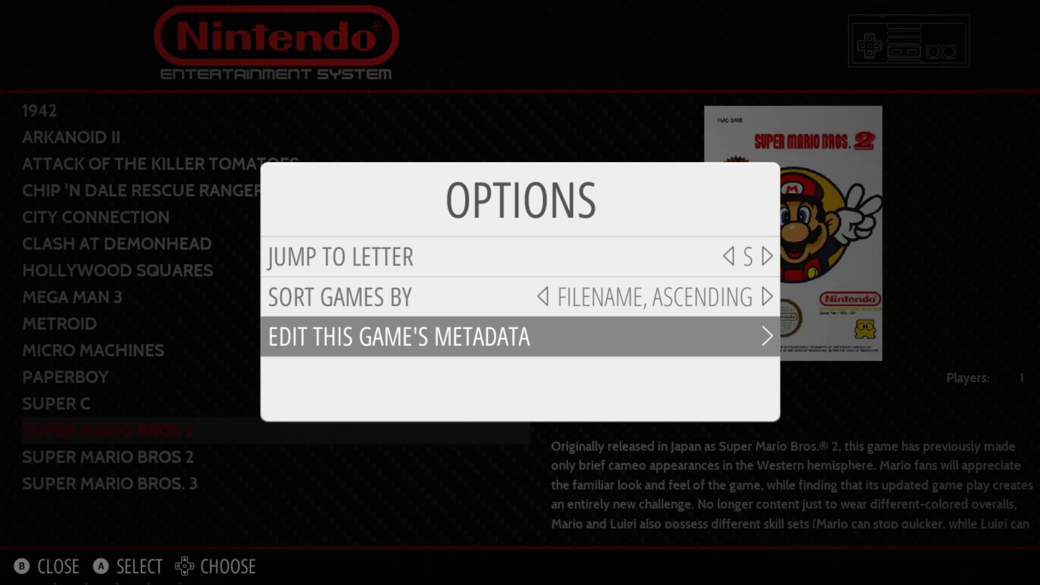
pyautogui.press('Return')
pyautogui.press('Down')
pyautogui.press('Down')
pyautogui.press('Down')
pyautogui.press('Down')
pyautogui.press('Down')
pyautogui.press('Down')
pyautogui.press('Down')
pyautogui.press('Down')
pyautogui.press('Down')
pyautogui.press('Down')
pyautogui.press('Down')
pyautogui.press('Down')
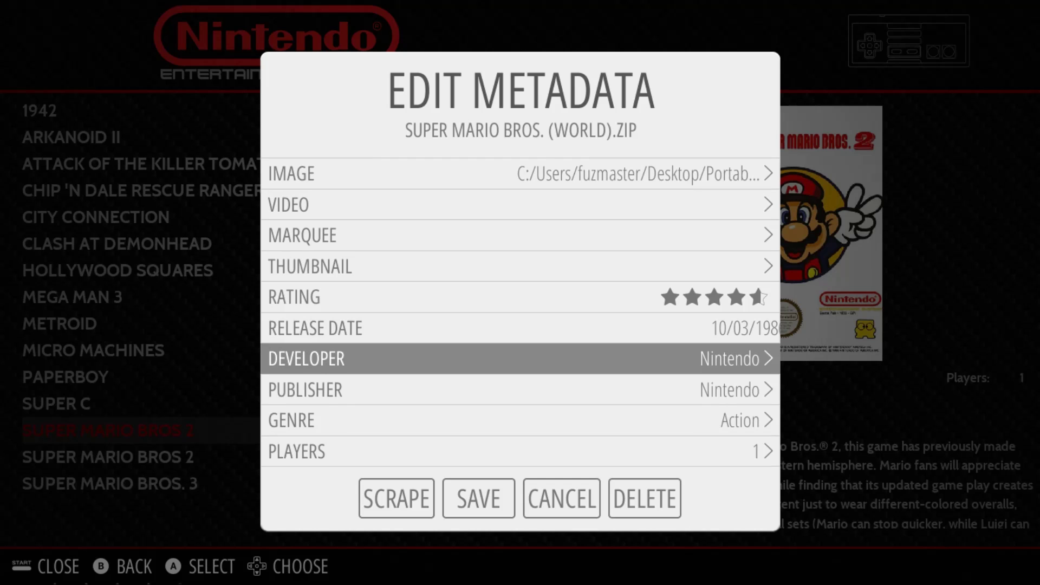
pyautogui.press('Return')
pyautogui.press('Down')
pyautogui.press('Down')
pyautogui.press('Down')
pyautogui.press('Down')
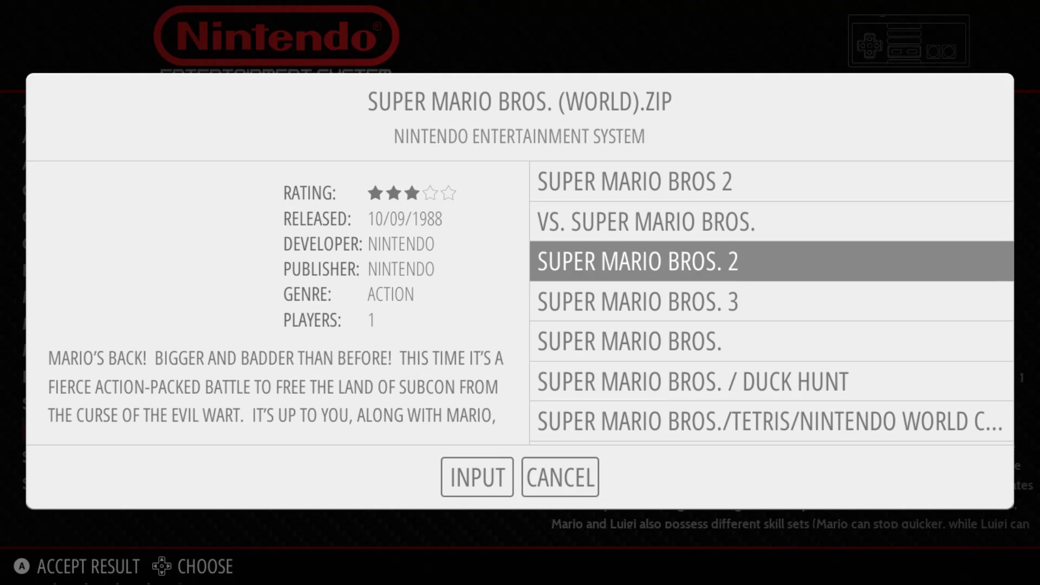
pyautogui.press('Return')
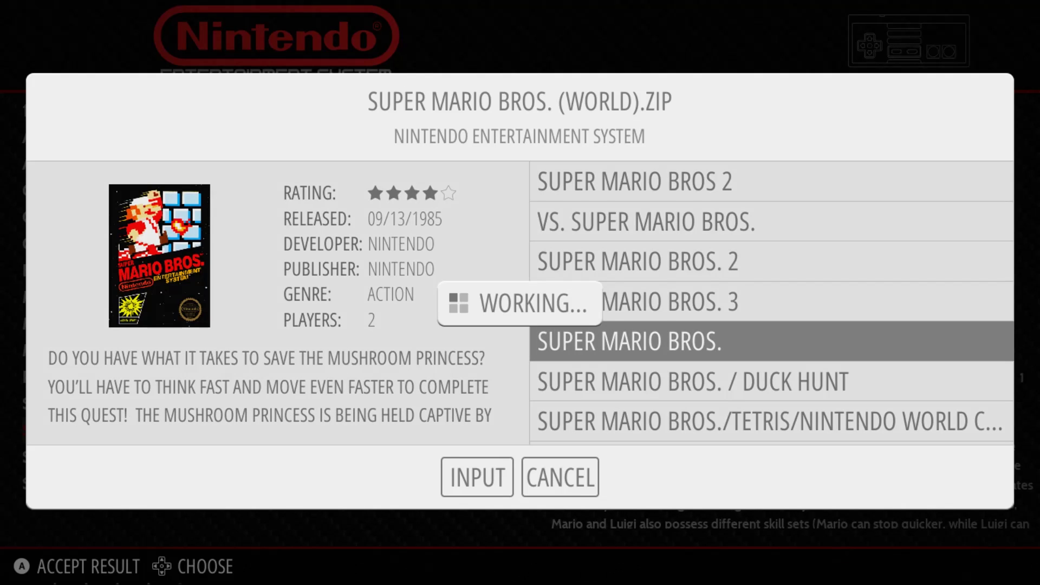
pyautogui.press('Right')
pyautogui.press('Return')
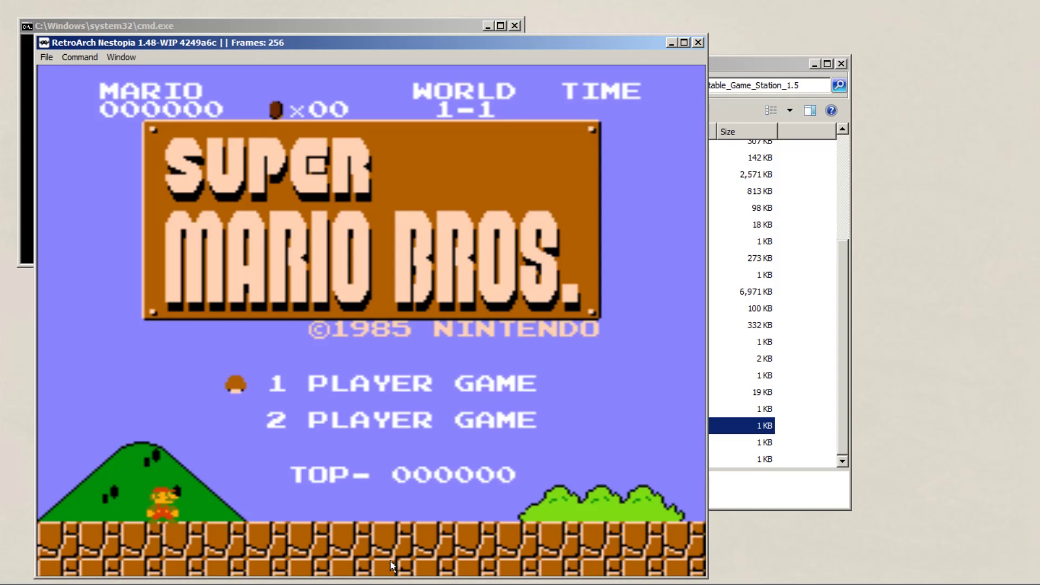
# - Start a one-player game and run and jump Mario through World 1-1
pyautogui.press('Return')
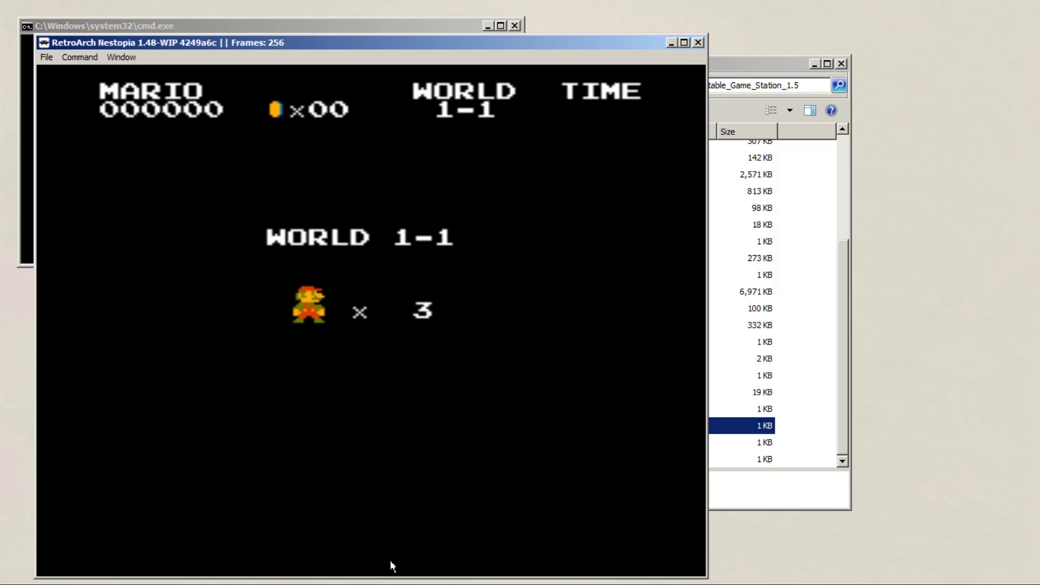
pyautogui.press('Right')
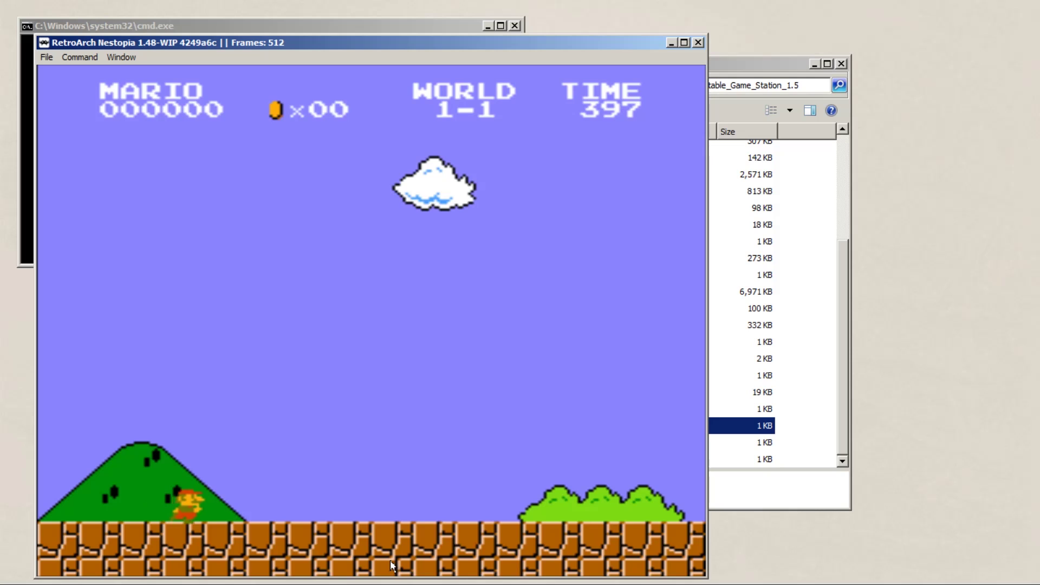
pyautogui.press('x')
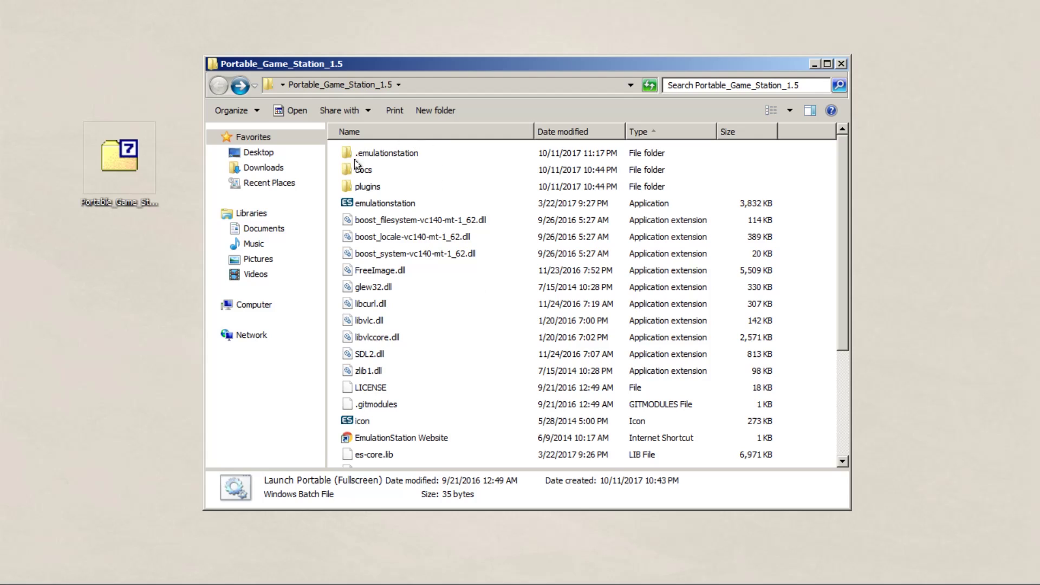
# - Launch retroarch.exe from .emulationstation\systems\retroarch
pyautogui.doubleClick(370, 153)
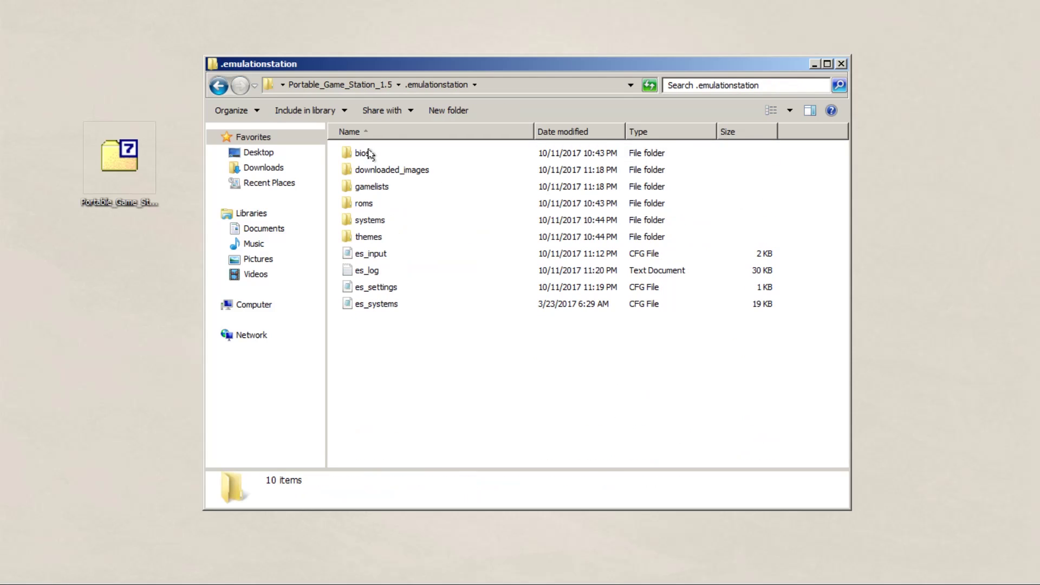
pyautogui.doubleClick(370, 220)
pyautogui.doubleClick(380, 287)
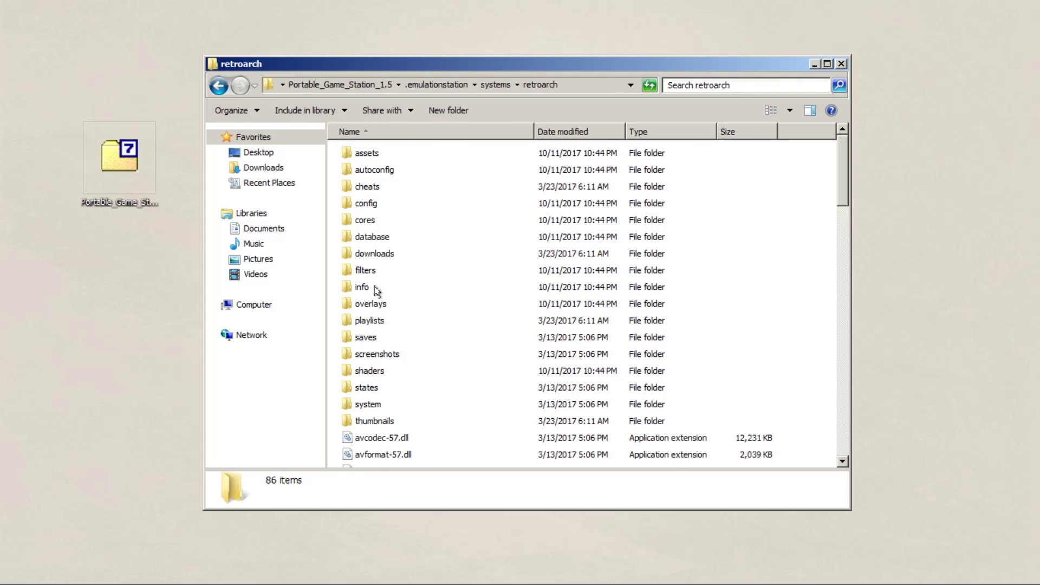
pyautogui.scroll(-18, 382, 428)
pyautogui.scroll(-5, 385, 430)
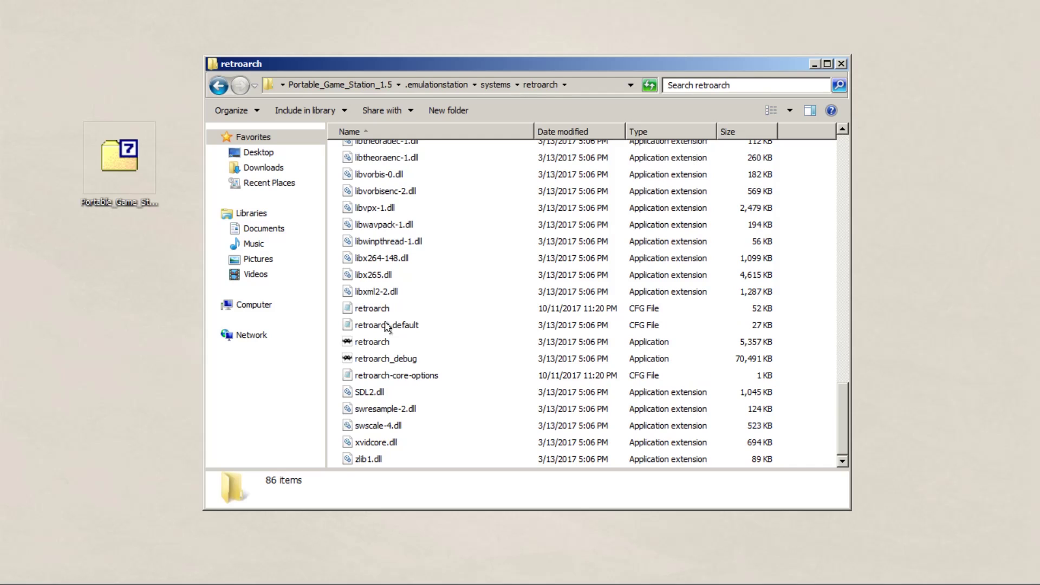
pyautogui.doubleClick(382, 342)
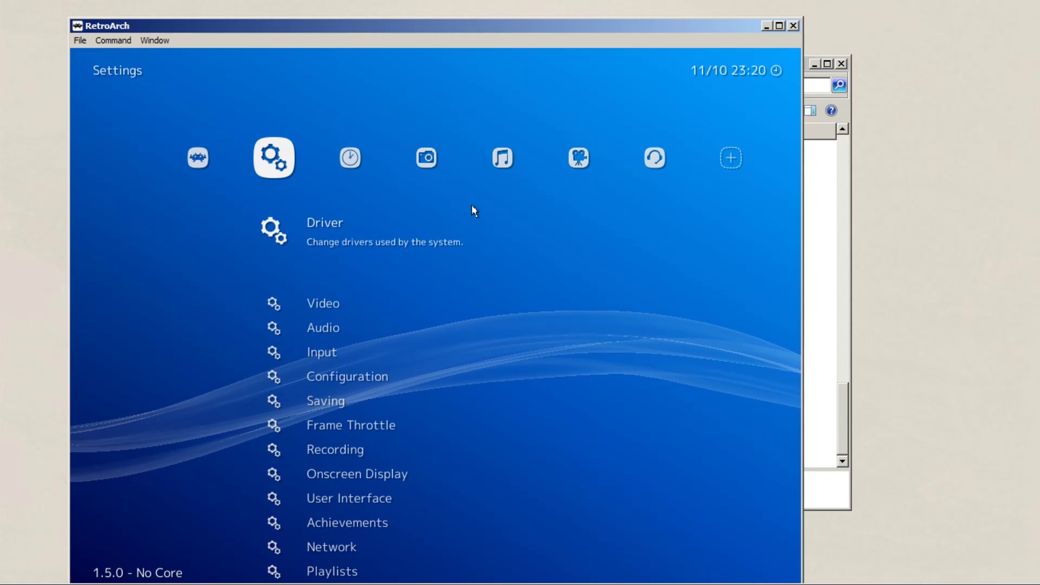
# - Open RetroArch's Video settings, then quit RetroArch
pyautogui.press('Down')
pyautogui.press('Down')
pyautogui.press('Up')
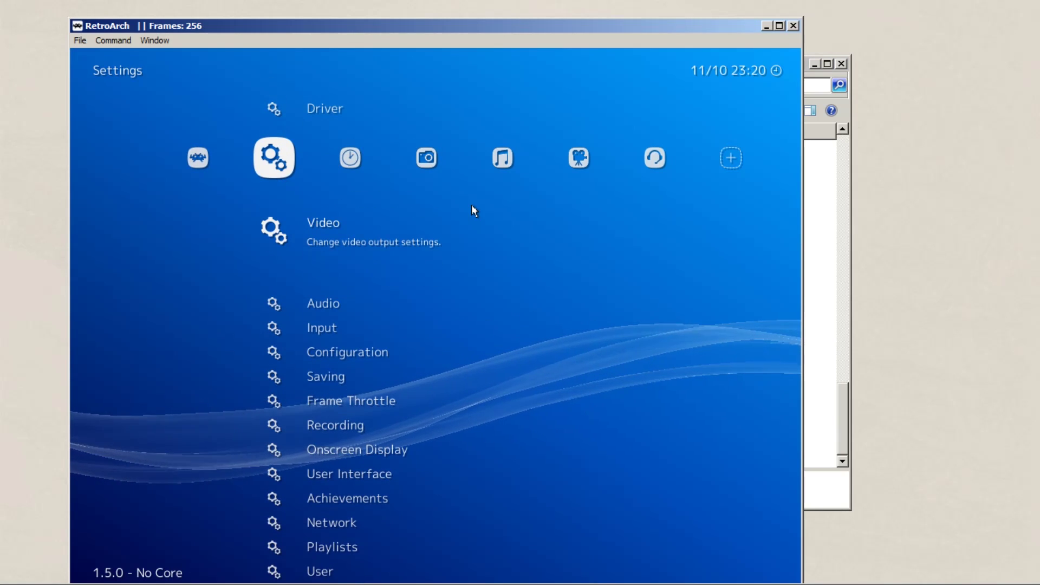
pyautogui.press('Return')
pyautogui.press('Escape')
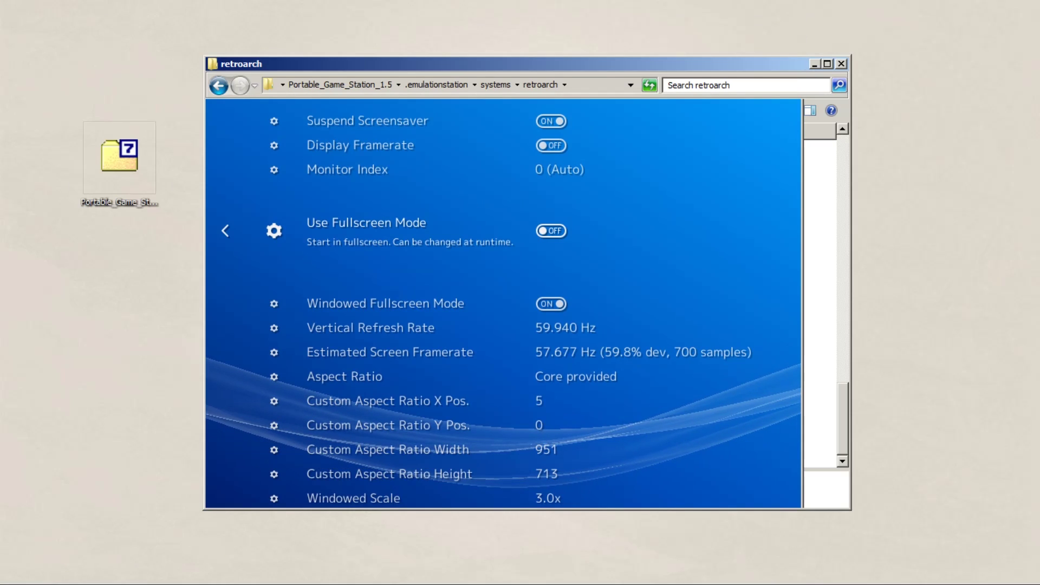
# - Leave the Super Nintendo list and browse Genesis games down to Earthworm Jim
pyautogui.press('Up')
pyautogui.press('Up')
pyautogui.press('Up')
pyautogui.press('Up')
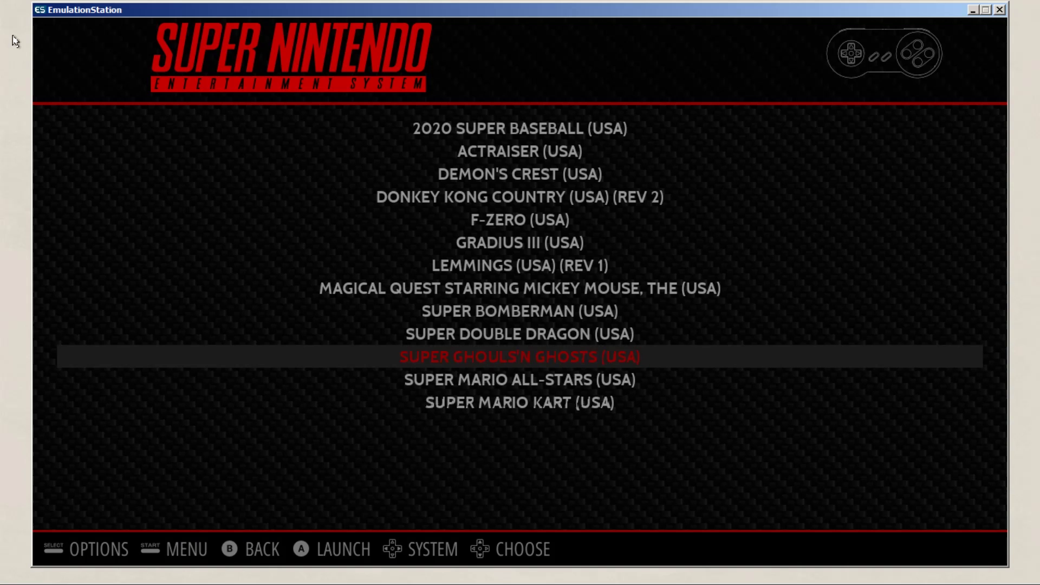
pyautogui.press('Return')
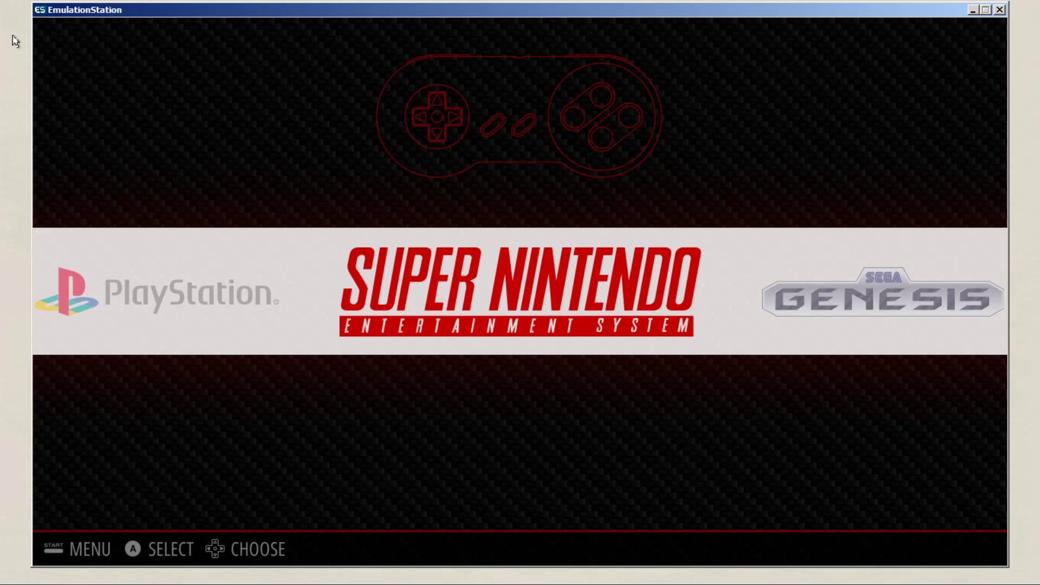
pyautogui.press('Right')
pyautogui.press('Return')
pyautogui.press('Down')
pyautogui.press('Down')
pyautogui.press('Down')
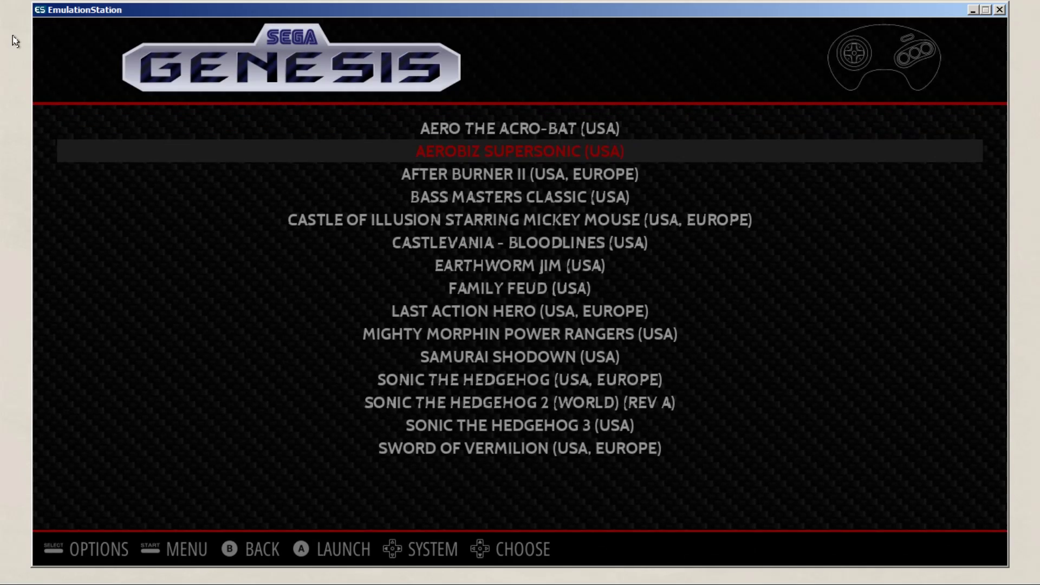
pyautogui.press('Down')
pyautogui.press('Down')
pyautogui.press('Down')
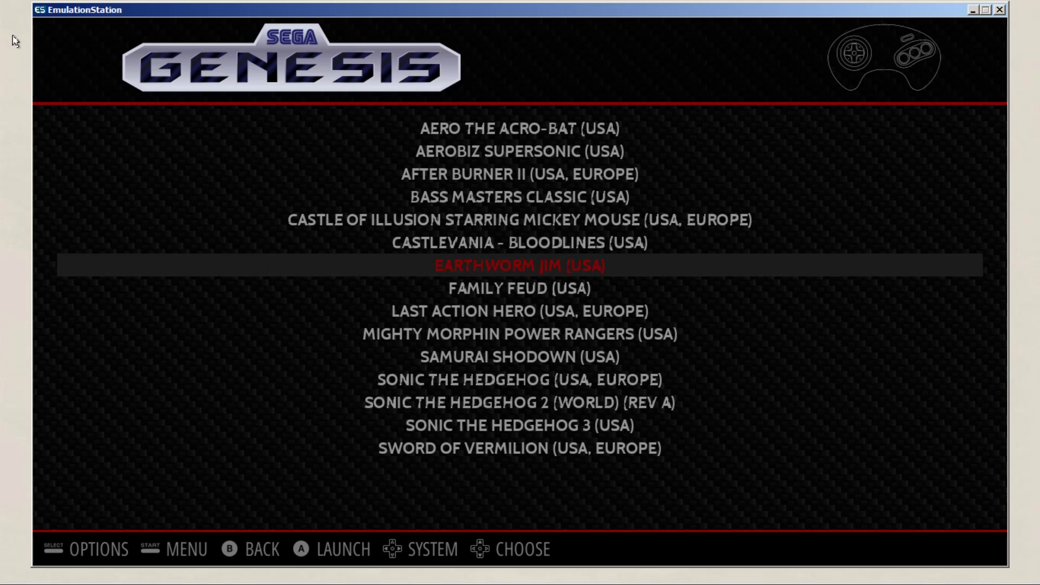
# - Return to the systems and browse the NES list up to Chip 'n Dale Rescue Rangers
pyautogui.press('Escape')
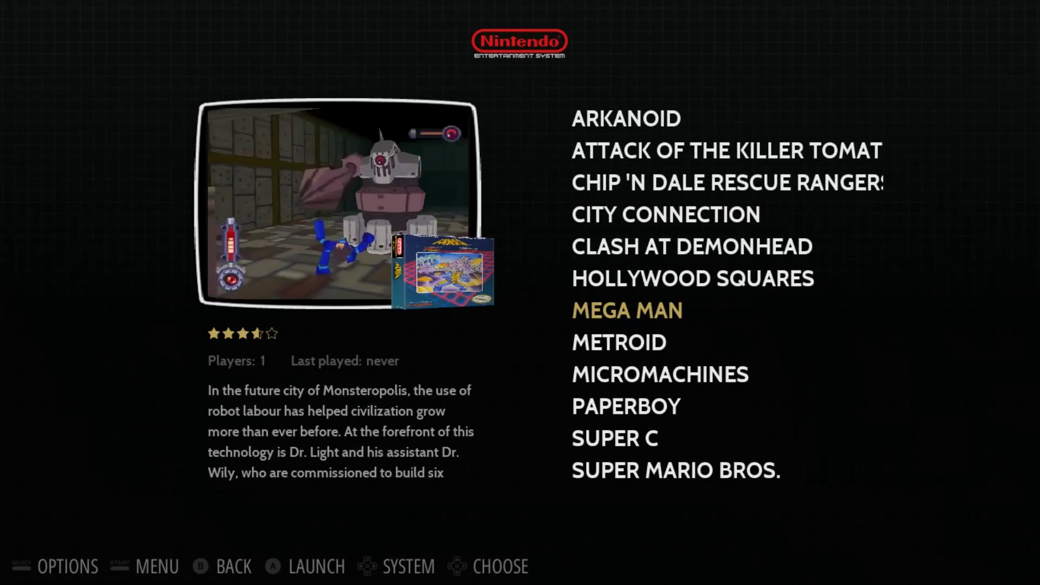
pyautogui.press('Up')
pyautogui.press('Escape')
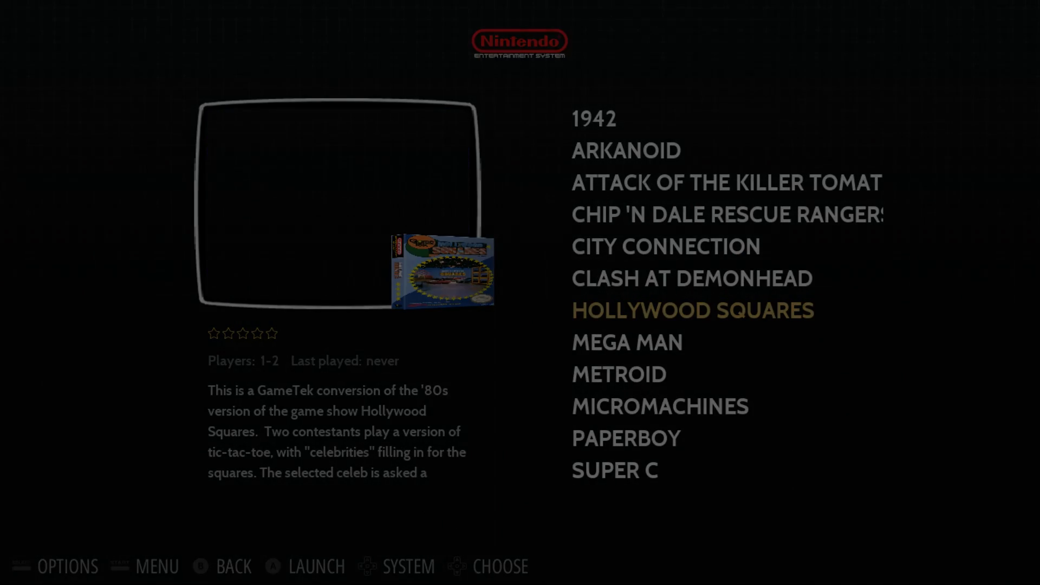
pyautogui.press('Right')
pyautogui.press('Right')
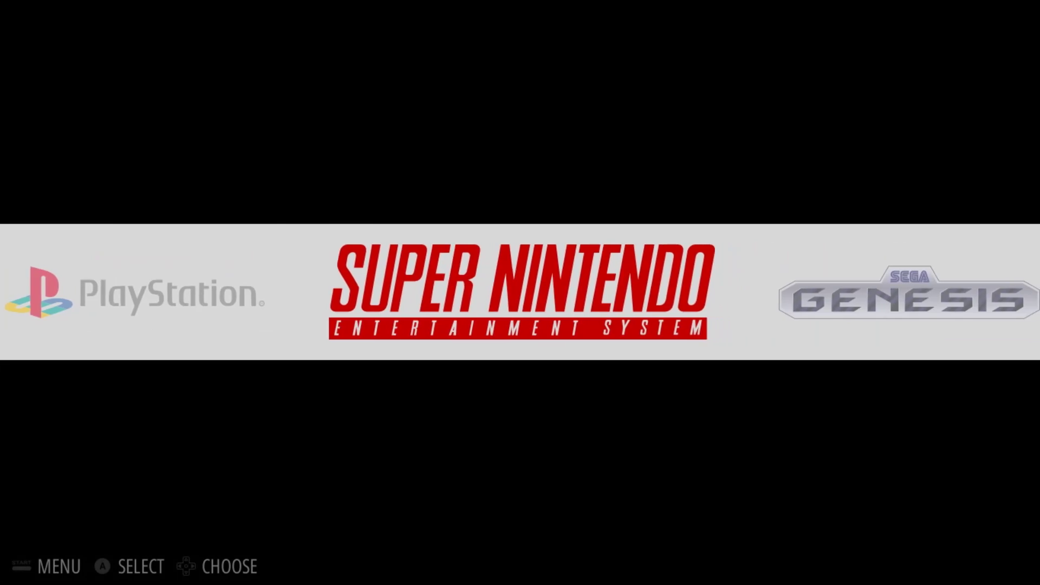
pyautogui.press('Left')
pyautogui.press('Return')
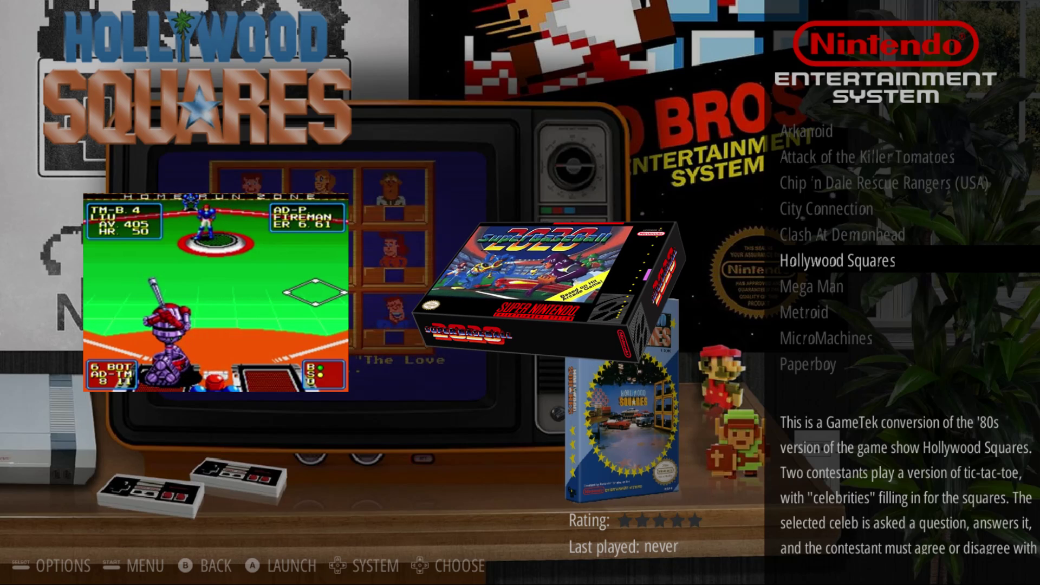
pyautogui.press('Up')
pyautogui.press('Up')
pyautogui.press('Up')
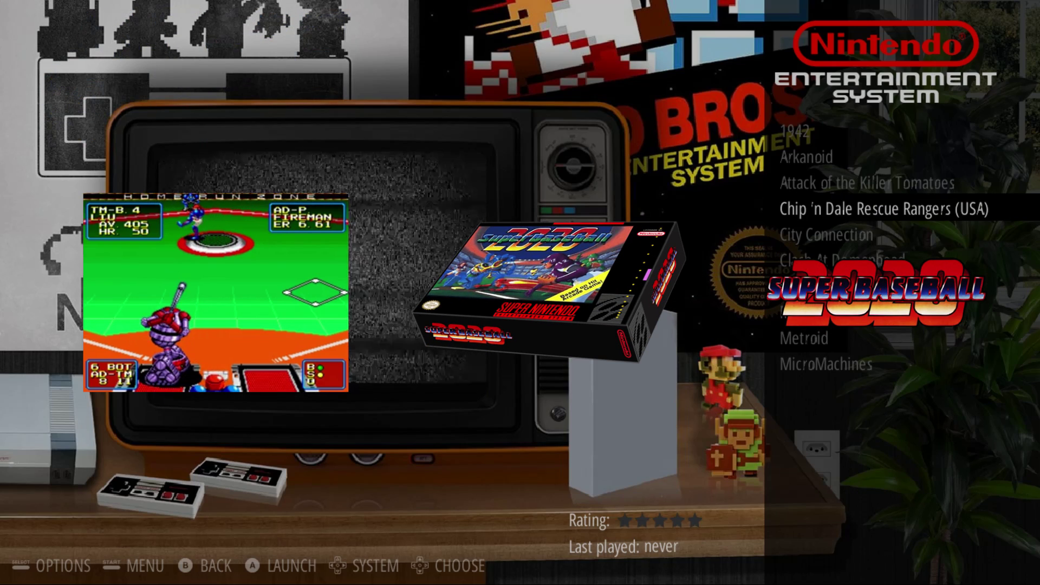
pyautogui.press('Up')
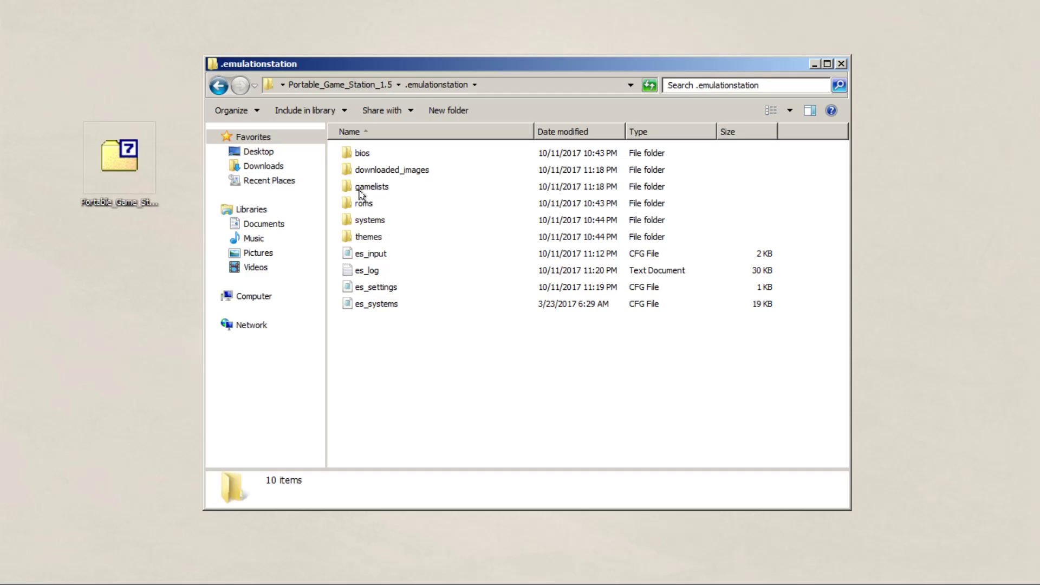
# - Open gamelists\nes and edit gamelist.xml with Notepad++
pyautogui.doubleClick(370, 140)
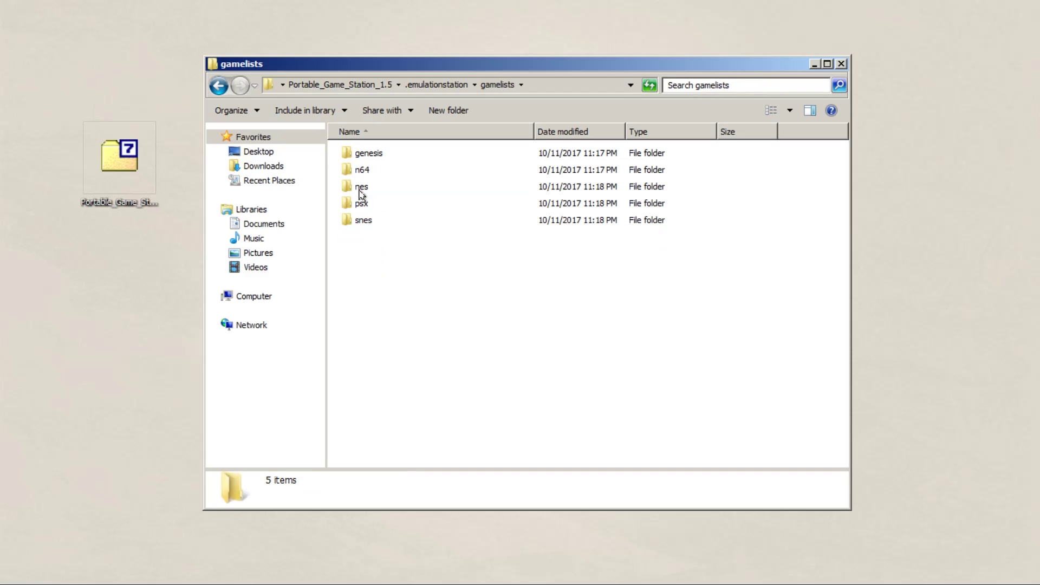
pyautogui.doubleClick(363, 188)
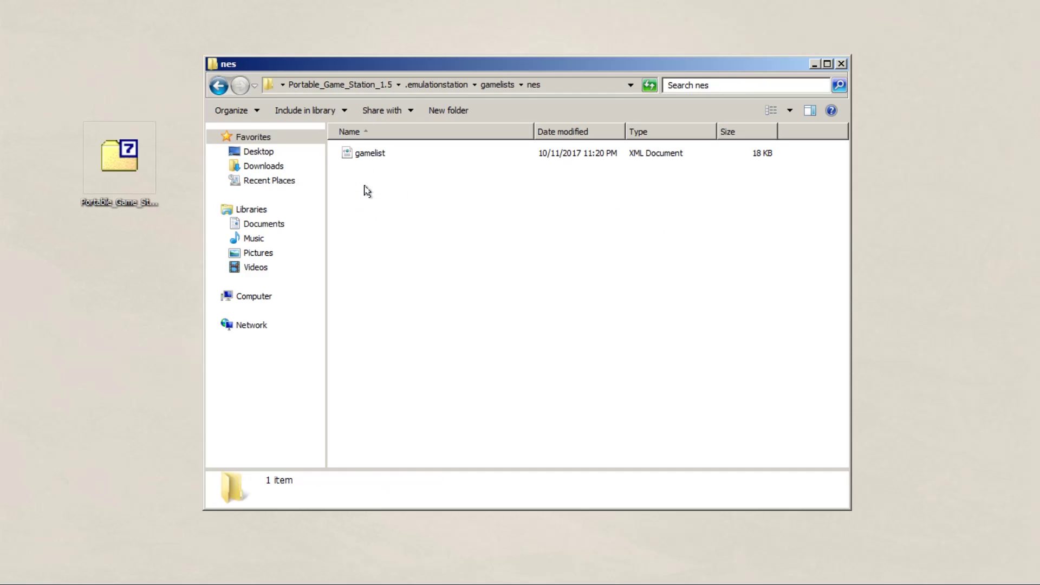
pyautogui.click(379, 154)
pyautogui.rightClick(415, 156)
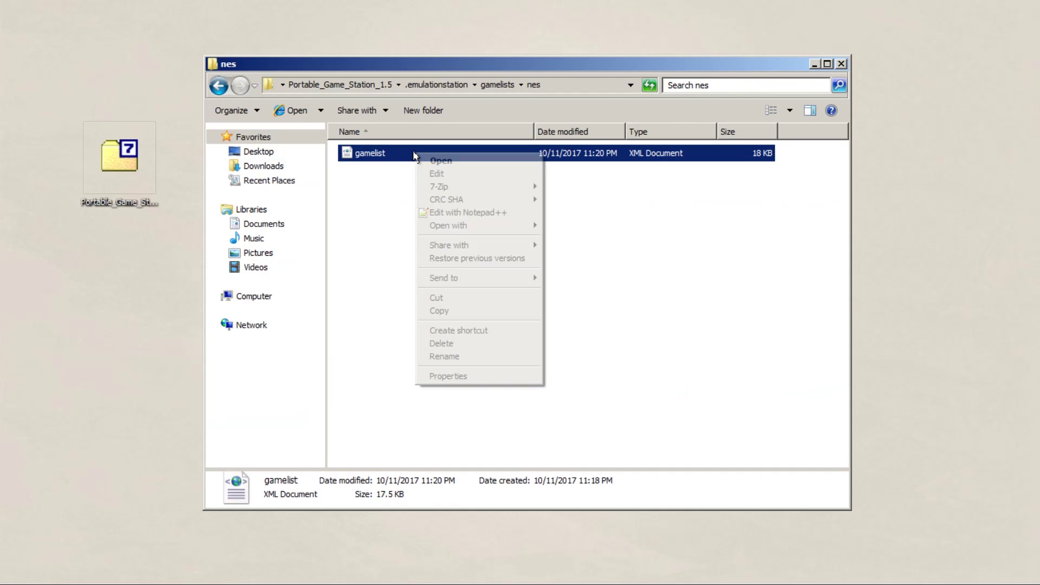
pyautogui.click(438, 212)
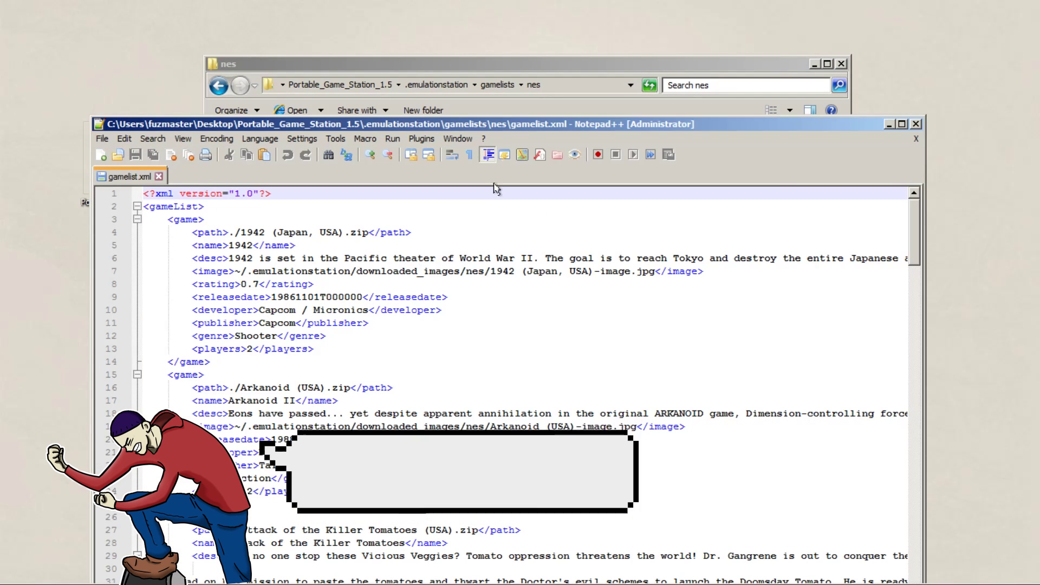
# - Move the Notepad++ window up and left to view the NES gamelist.xml
pyautogui.moveTo(534, 127); pyautogui.dragTo(507, 36)
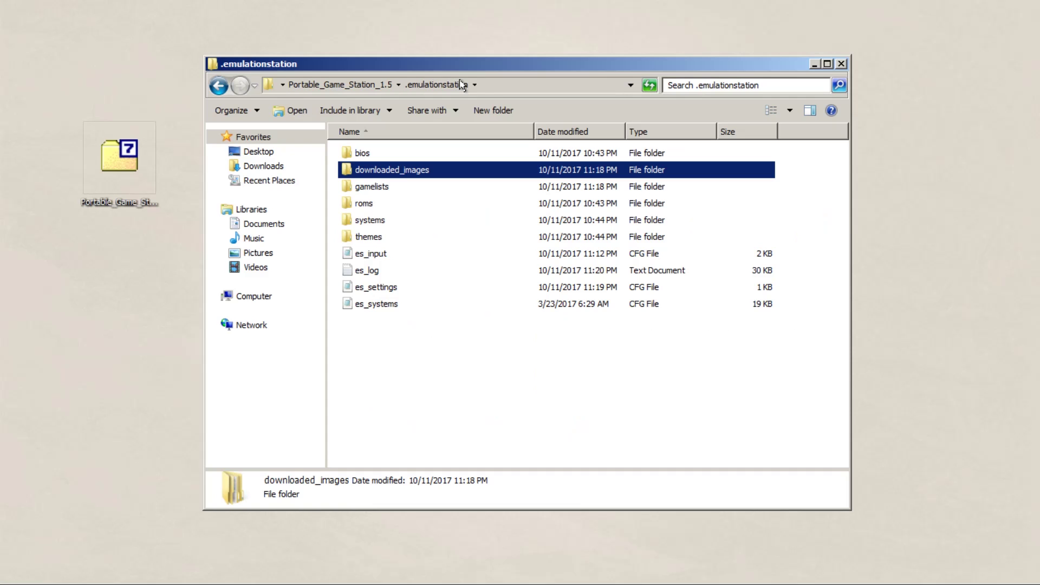
# - Delete the downloaded_images and gamelists folders
pyautogui.keyDown('ctrl'); pyautogui.click(362, 186); pyautogui.keyUp('ctrl')
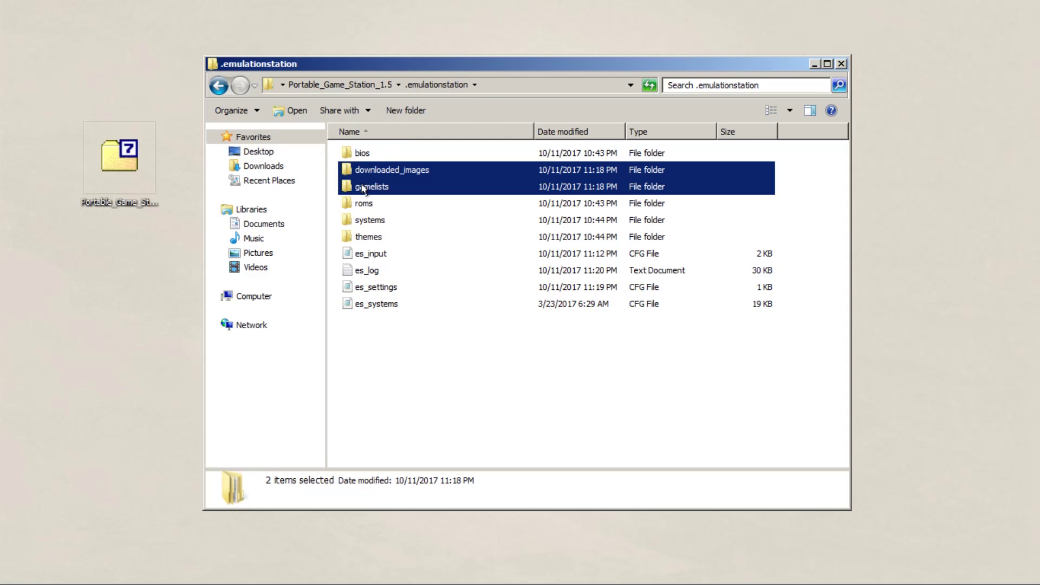
pyautogui.press('Delete')
pyautogui.click(595, 317)
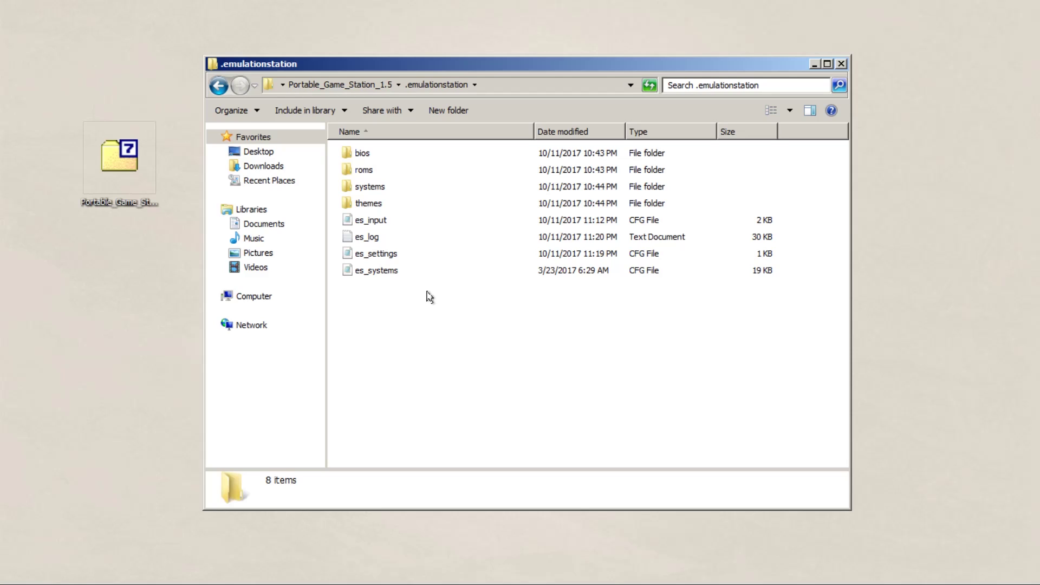
# - In roms\nes, delete the readme and paste in gamelist.xml
pyautogui.doubleClick(346, 171)
pyautogui.doubleClick(362, 155)
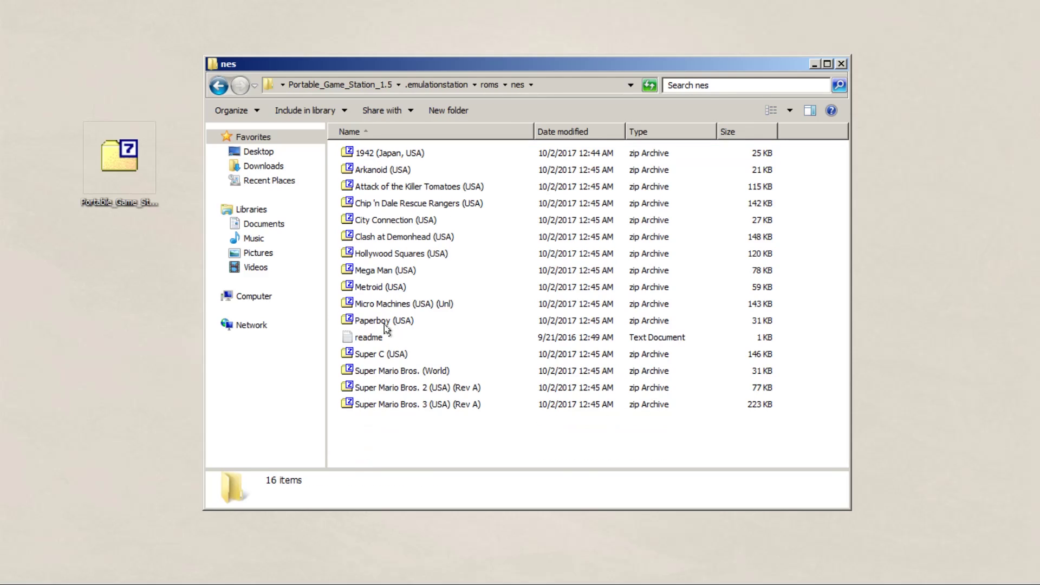
pyautogui.click(369, 337)
pyautogui.press('Delete')
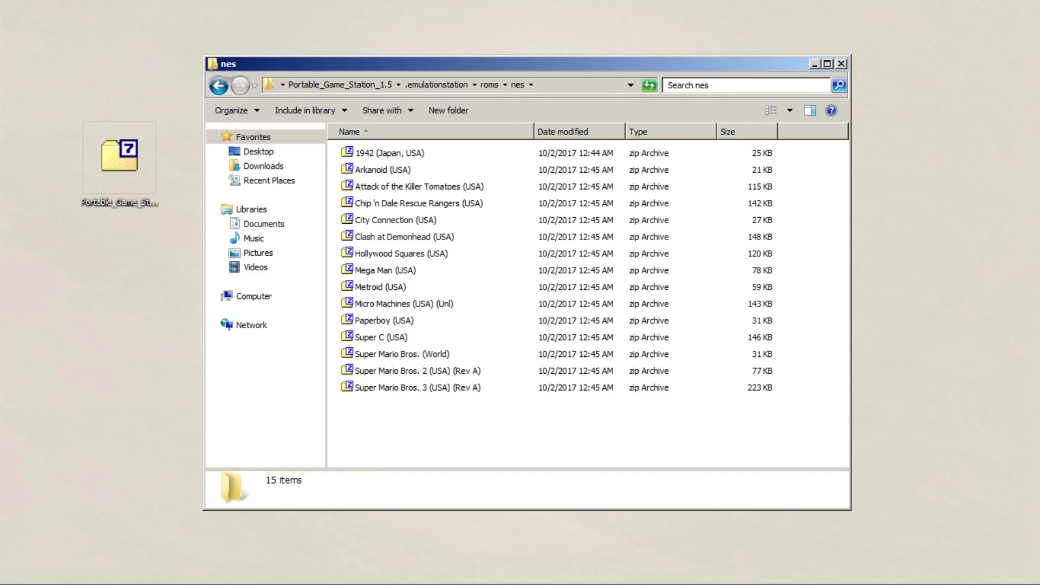
pyautogui.hotkey('ctrl', 'v')
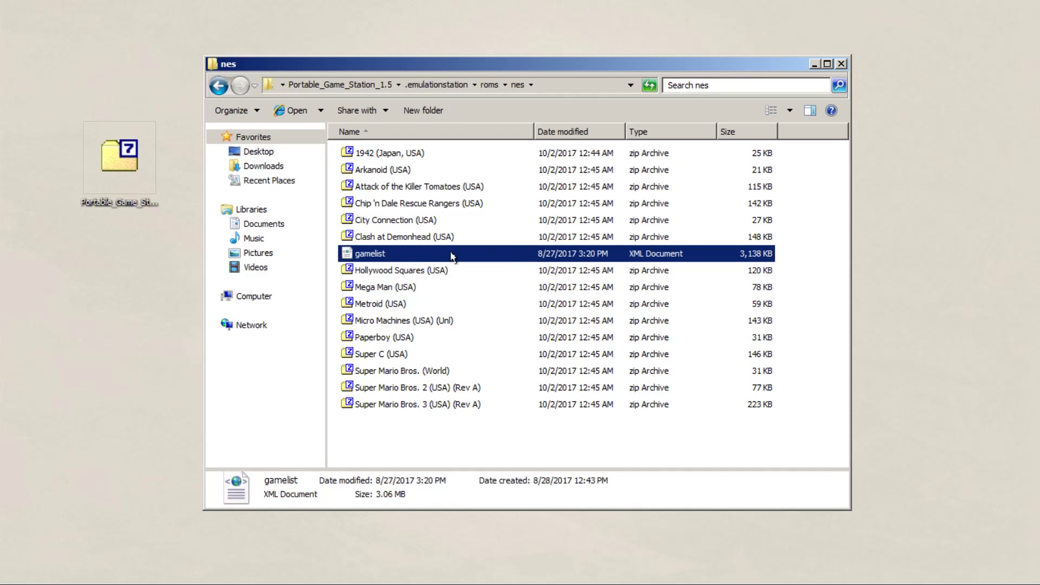
pyautogui.rightClick(454, 257)
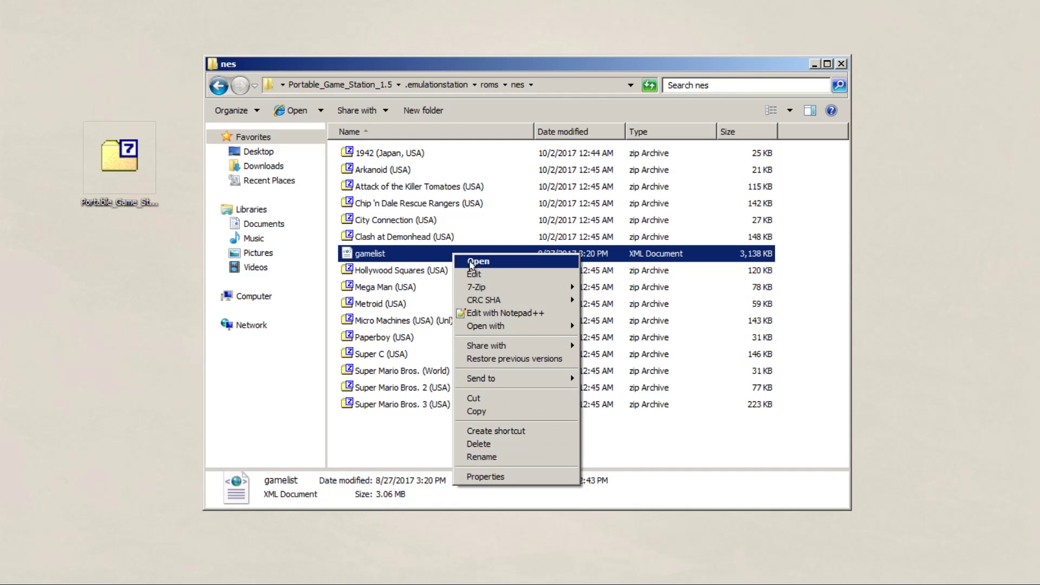
# - Open the nes gamelist.xml in Notepad++ and scroll through its entries
pyautogui.click(483, 313)
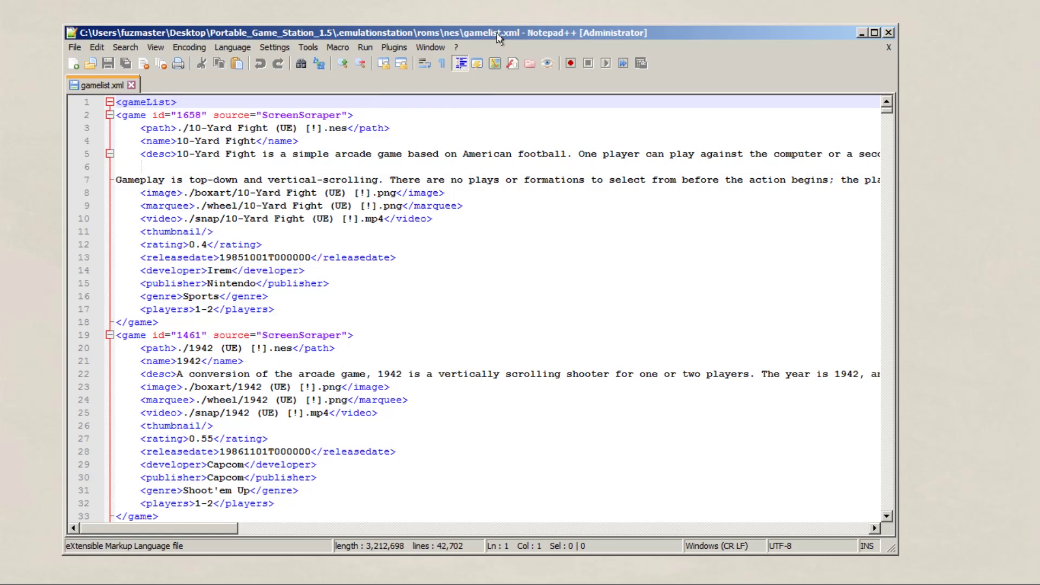
pyautogui.moveTo(499, 36); pyautogui.dragTo(529, 48)
pyautogui.moveTo(920, 123); pyautogui.dragTo(916, 346)
# - Name new folders boxart and wheel, and start a third new folder
pyautogui.write('boxar')
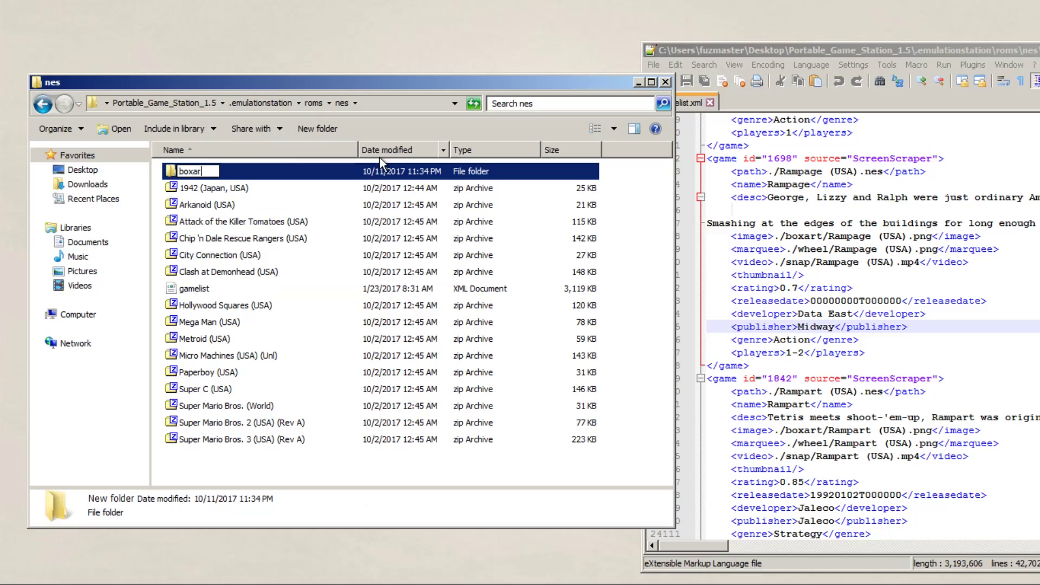
pyautogui.write('t')
pyautogui.press('Return')
pyautogui.click(330, 130)
pyautogui.write('wheel')
pyautogui.press('Return')
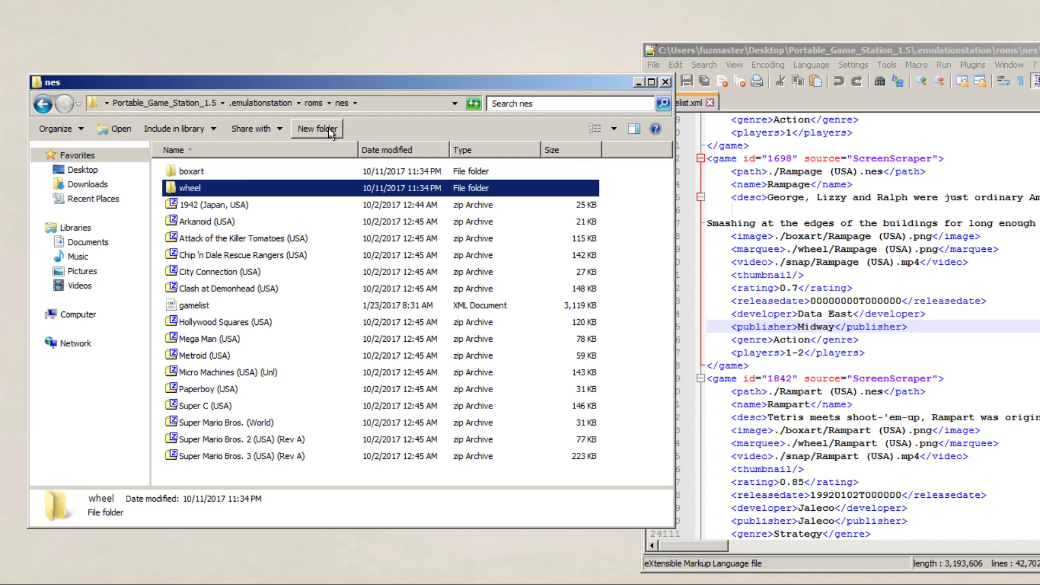
pyautogui.click(330, 130)
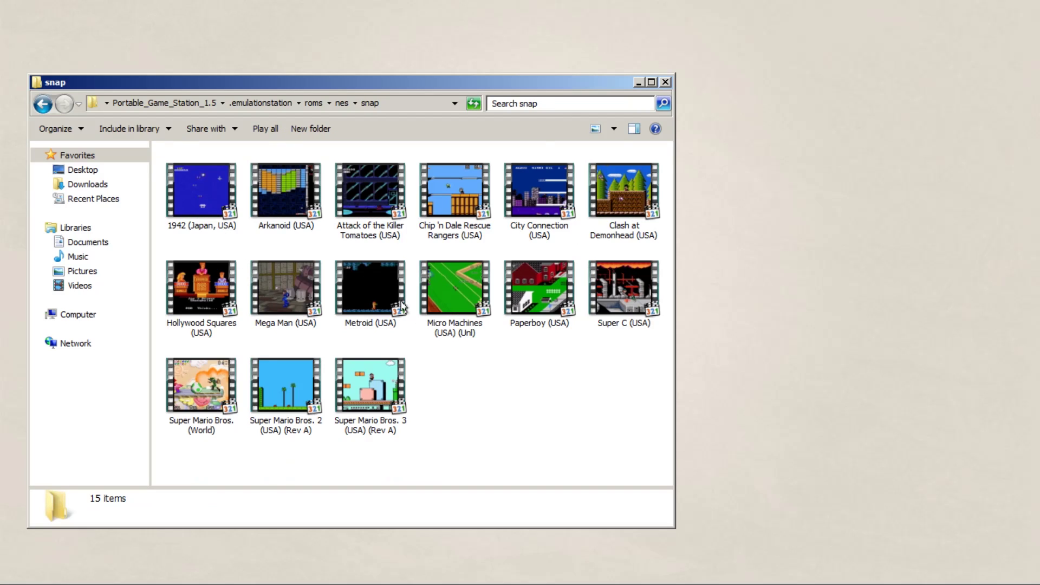
# - Play the Arkanoid snap video, skipping ahead, then play the Super Mario Bros. 3 video
pyautogui.doubleClick(287, 193)
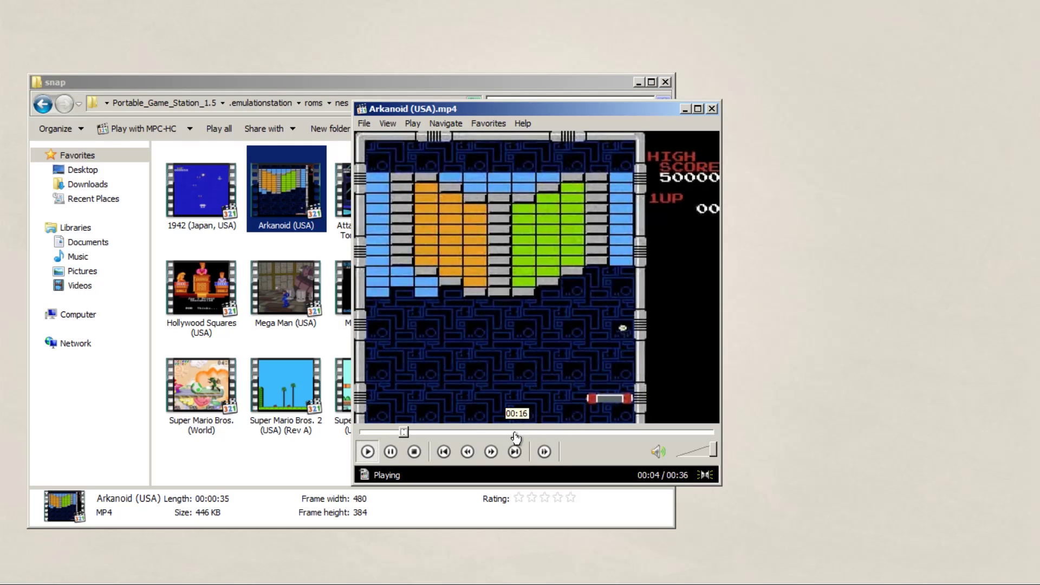
pyautogui.click(515, 432)
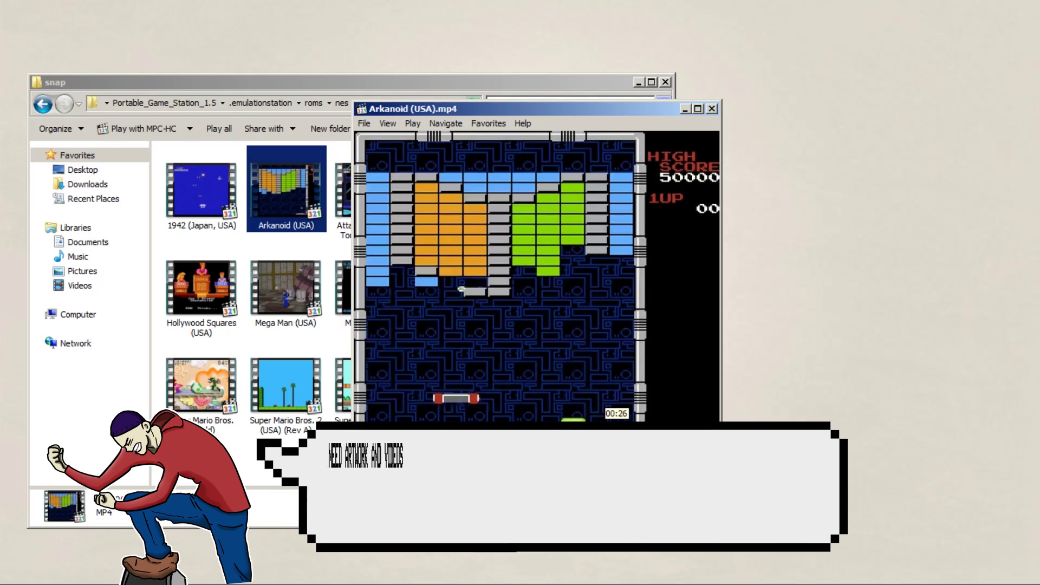
pyautogui.click(644, 432)
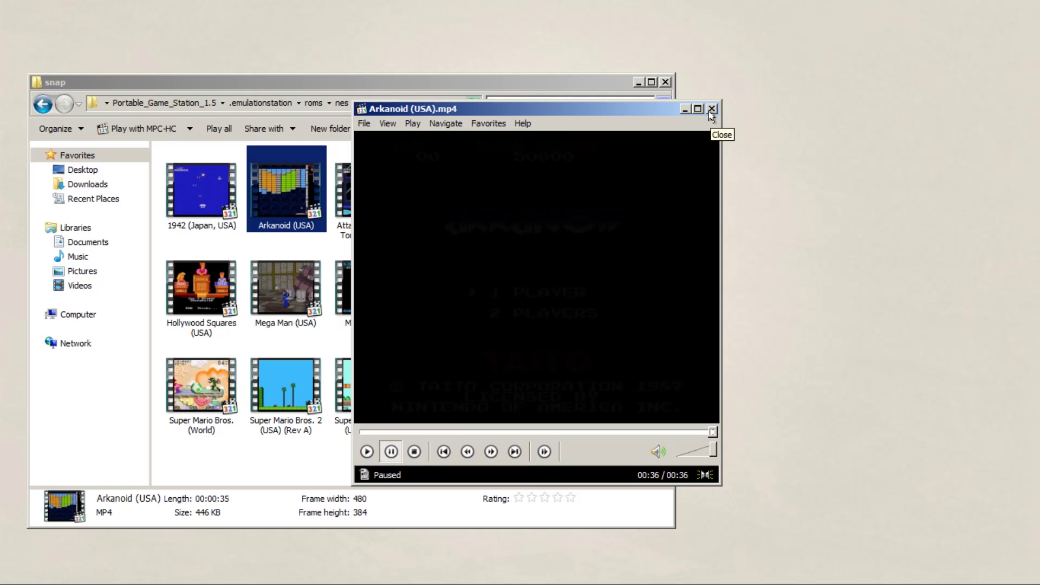
pyautogui.click(711, 110)
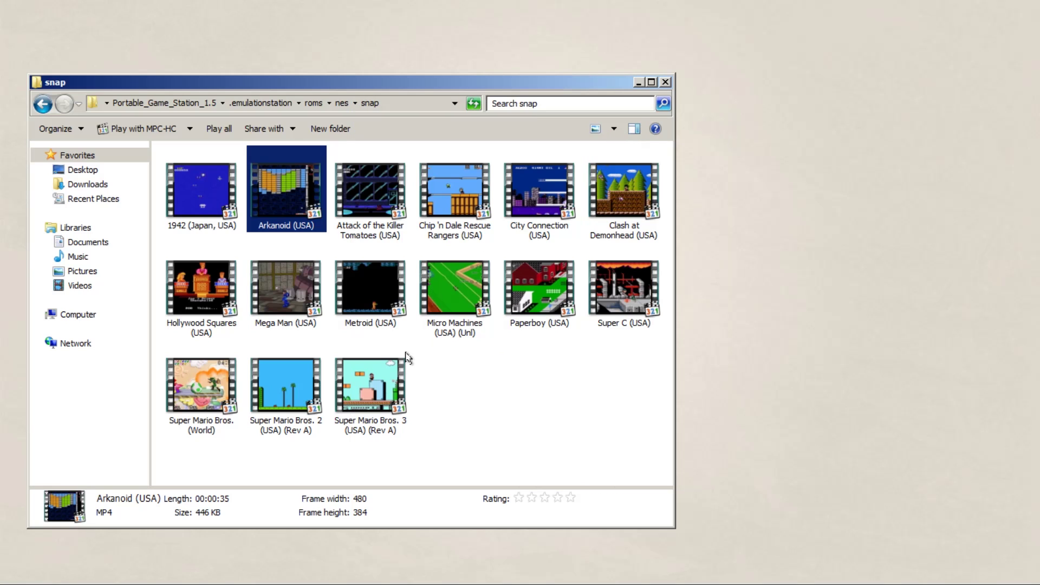
pyautogui.doubleClick(382, 382)
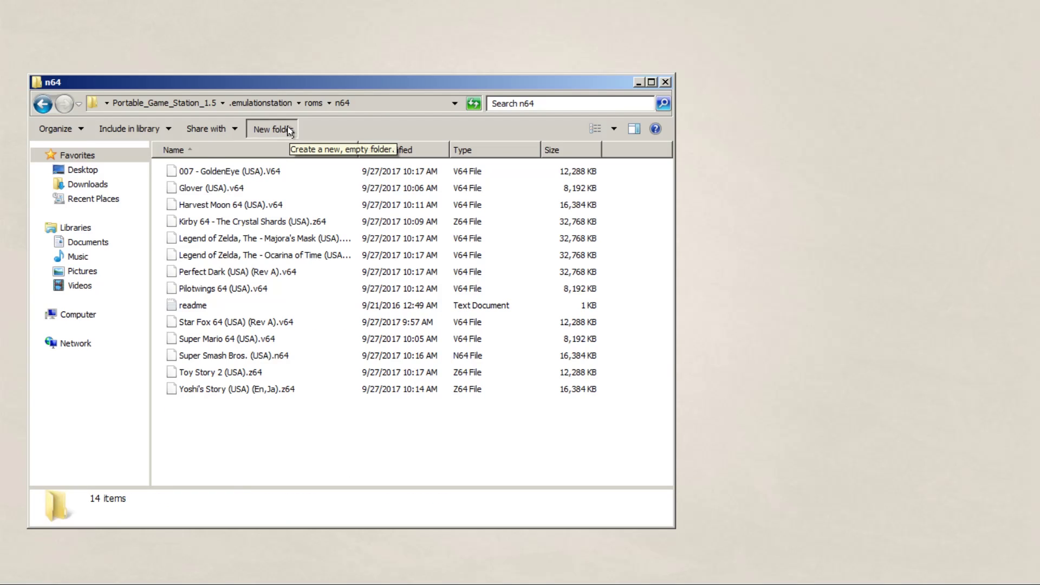
# - Create 'boxart' and 'snap' folders in the n64 folder, then open snap
pyautogui.click(275, 128)
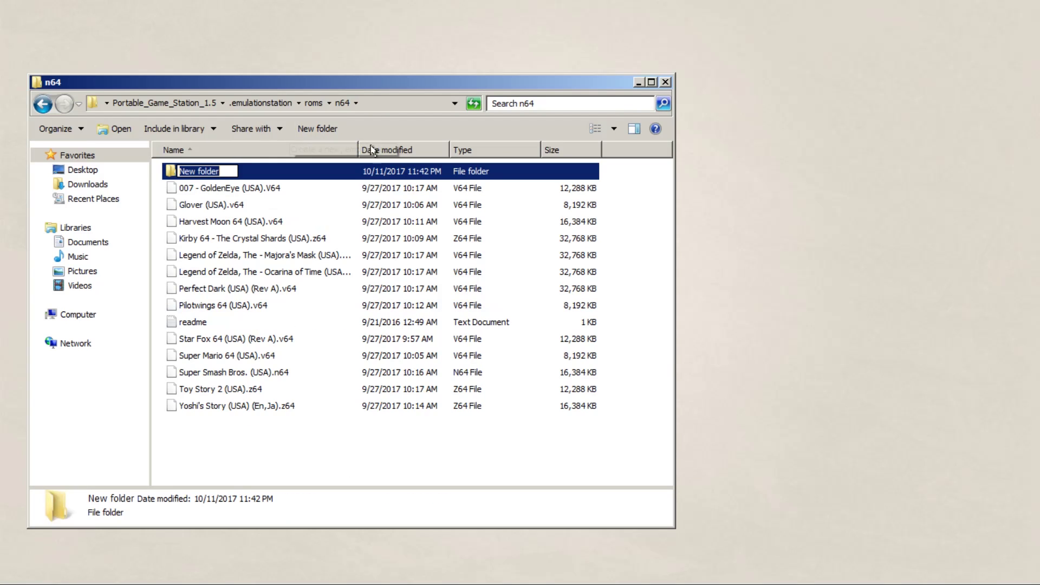
pyautogui.write('boxart')
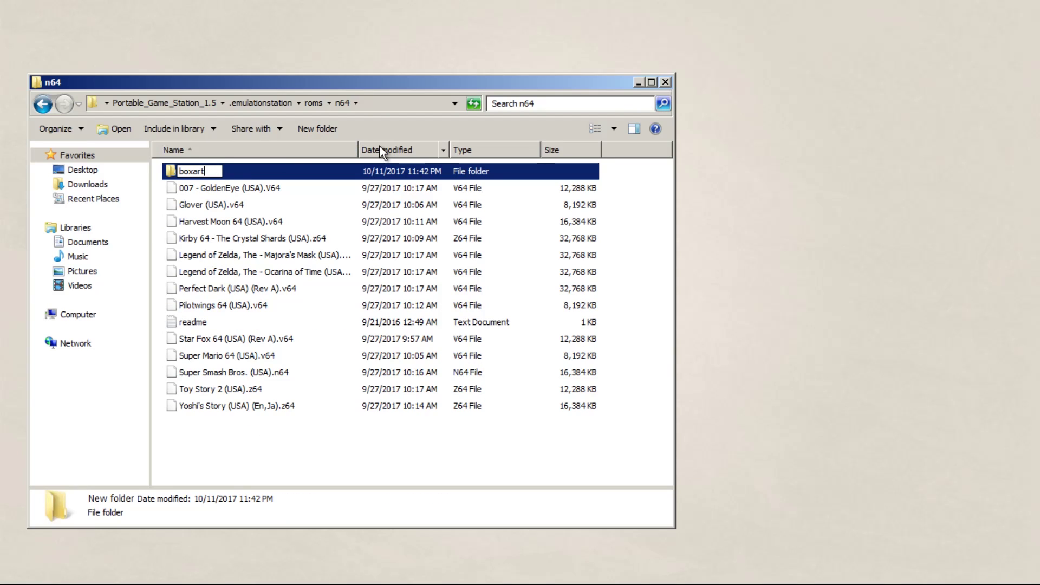
pyautogui.click(317, 130)
pyautogui.write('snap')
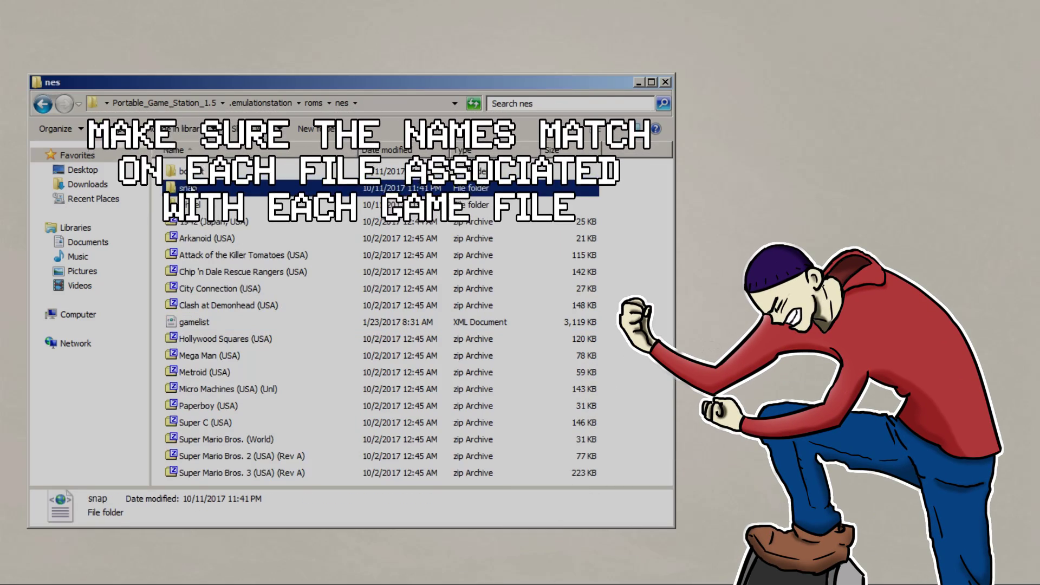
pyautogui.doubleClick(191, 187)
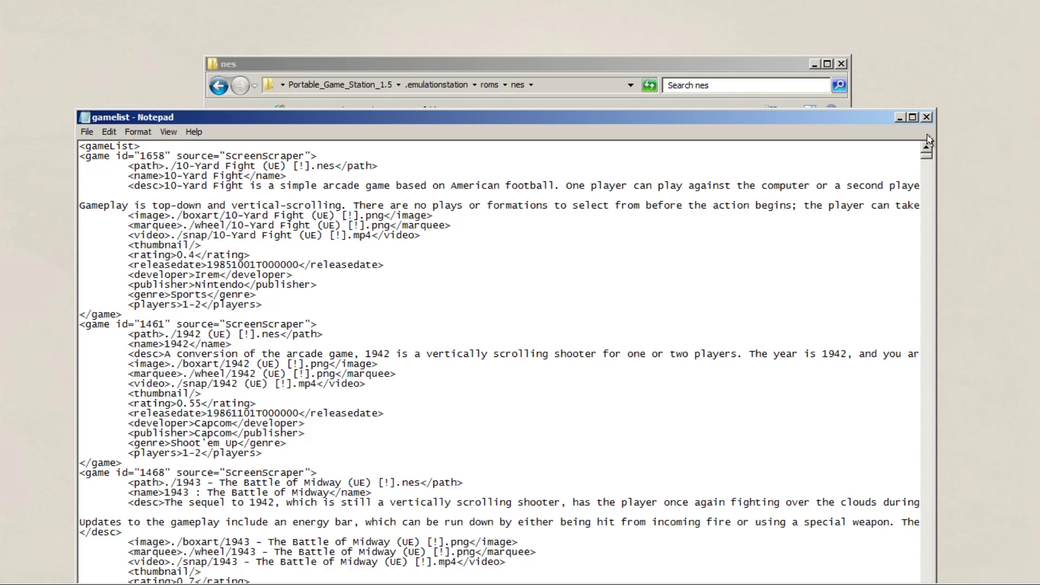
# - Close the Notepad gamelist and commit the 'wheel' folder name for n64
pyautogui.click(926, 117)
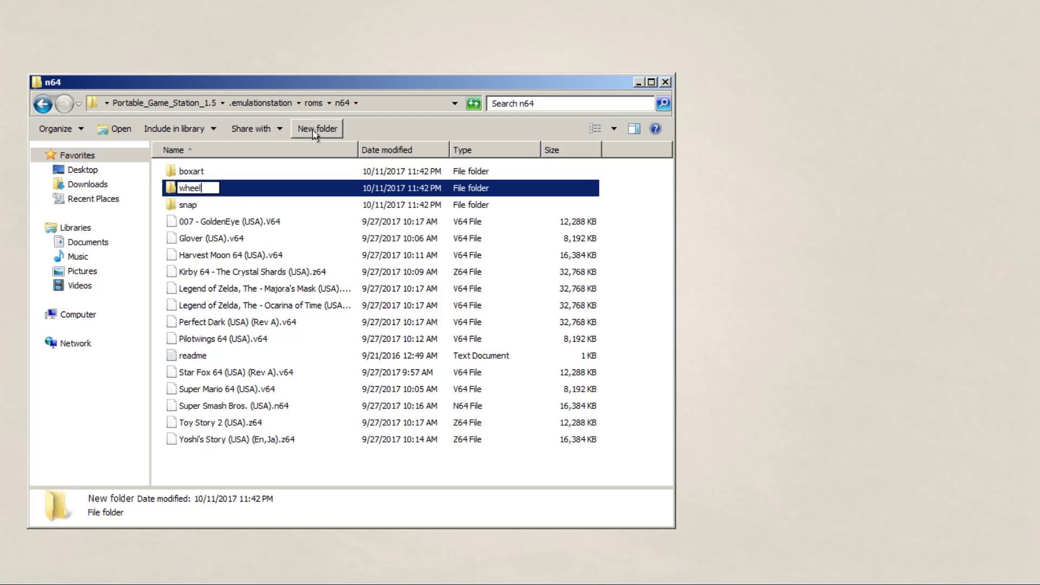
pyautogui.press('Return')
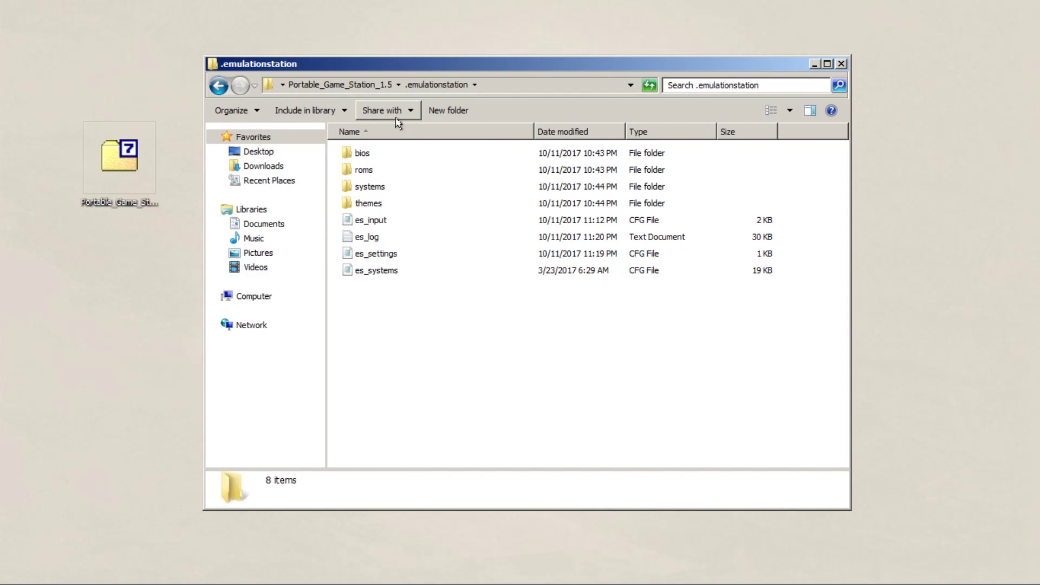
# - Open the themes folder and scroll the RetroPie Wiki gallery of carbon, simple, color-pi, turtle-pi and pixel
pyautogui.doubleClick(364, 206)
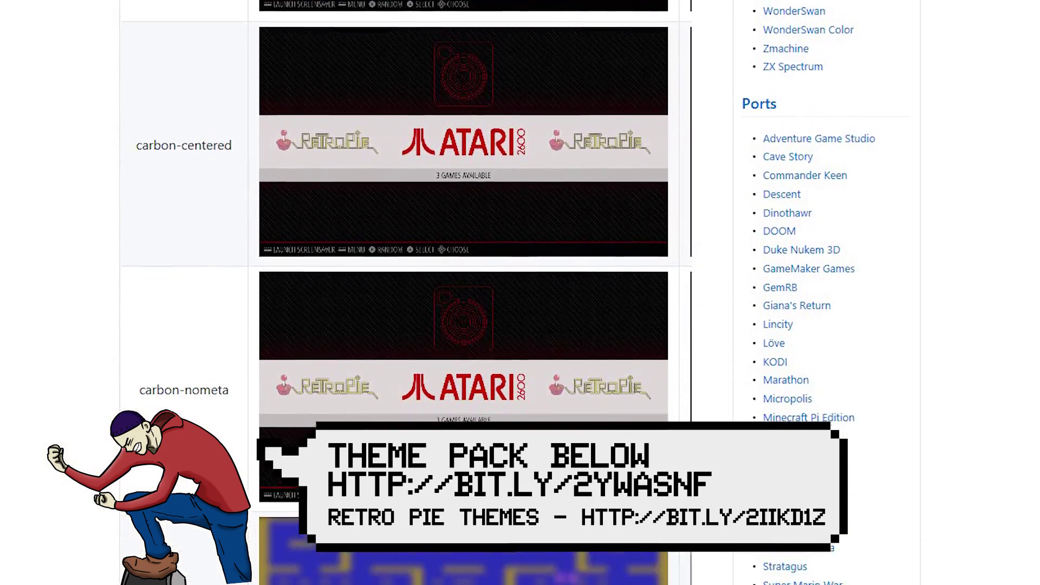
pyautogui.scroll(-10, 520, 292)
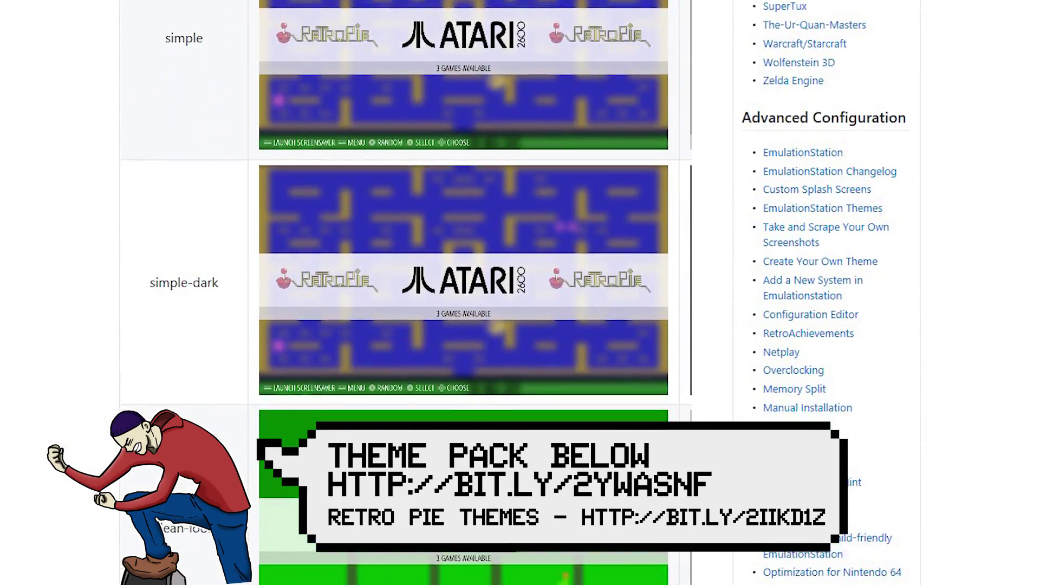
pyautogui.scroll(-11, 520, 293)
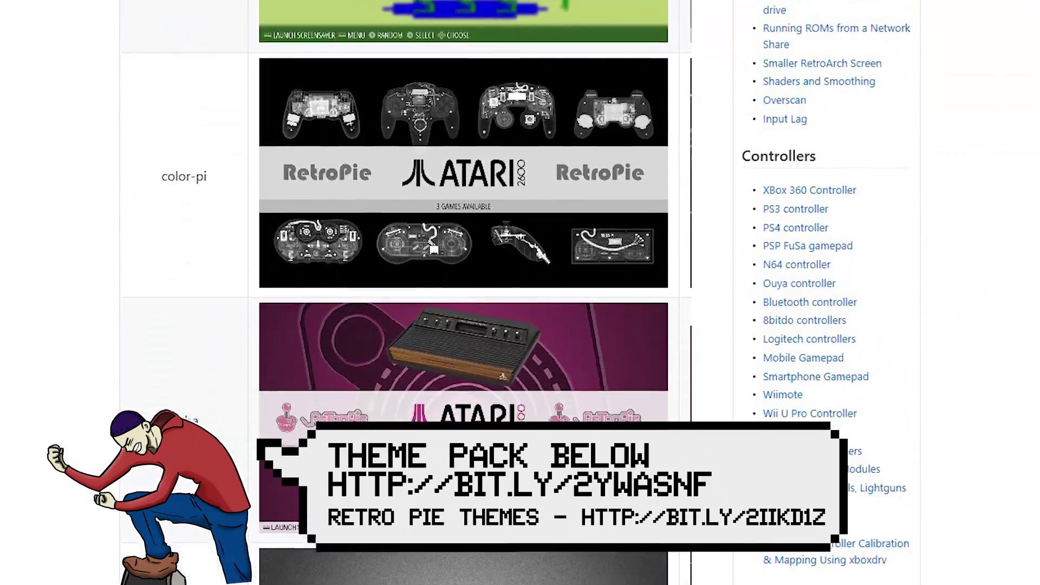
pyautogui.scroll(-11, 520, 292)
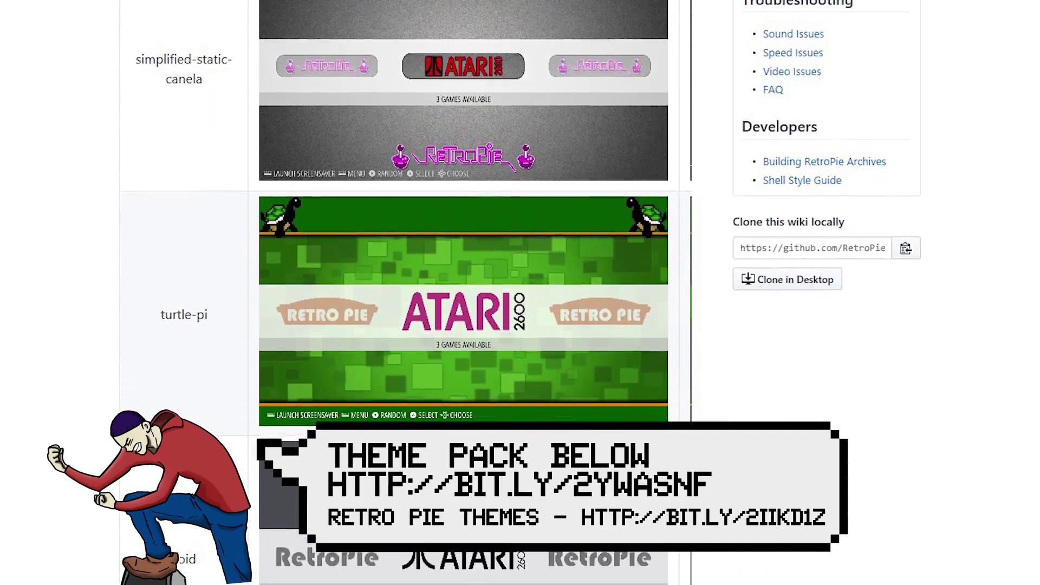
pyautogui.scroll(-11, 520, 293)
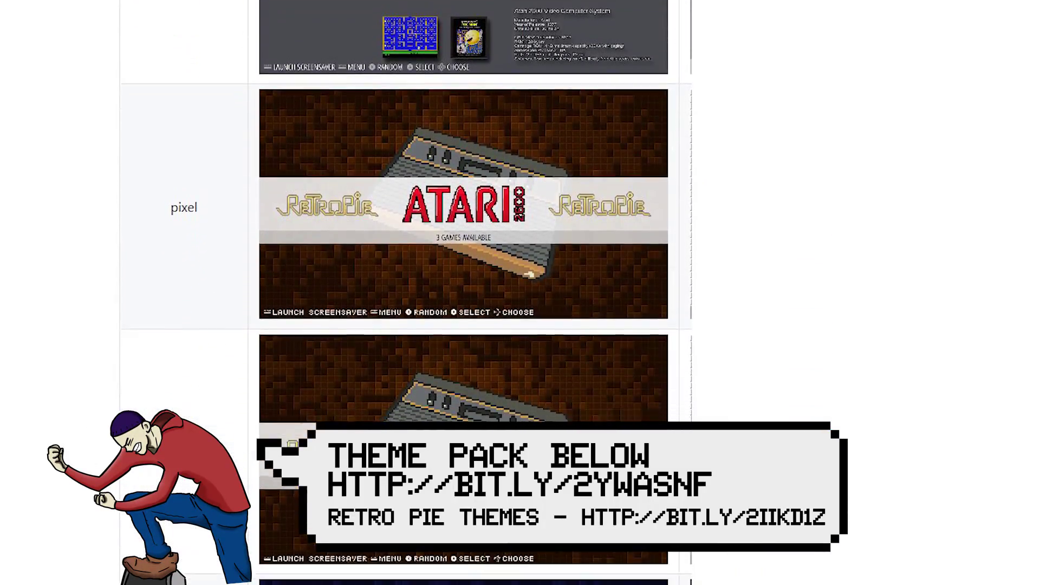
pyautogui.scroll(-11, 520, 293)
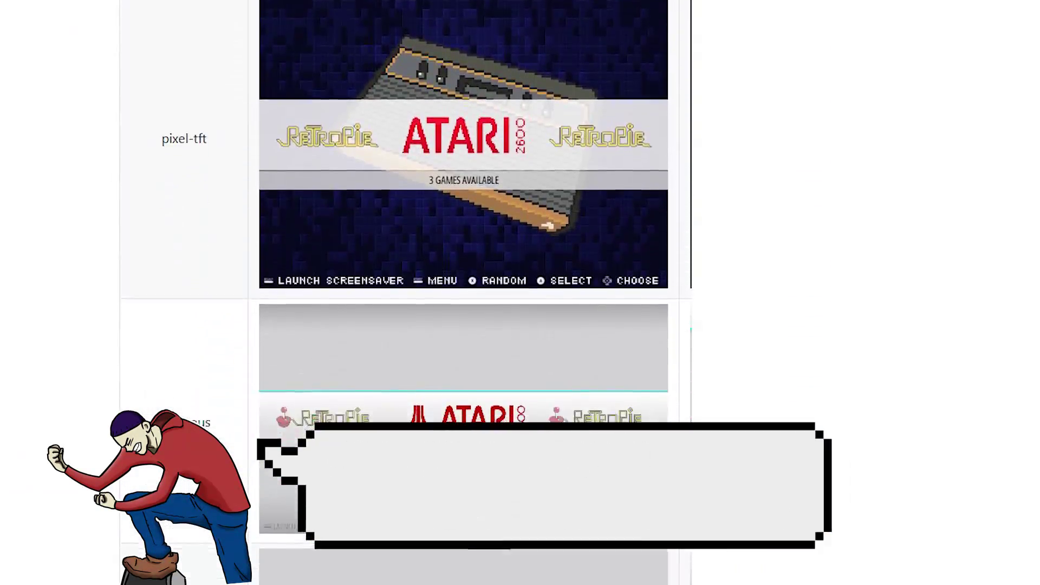
pyautogui.scroll(-3, 520, 292)
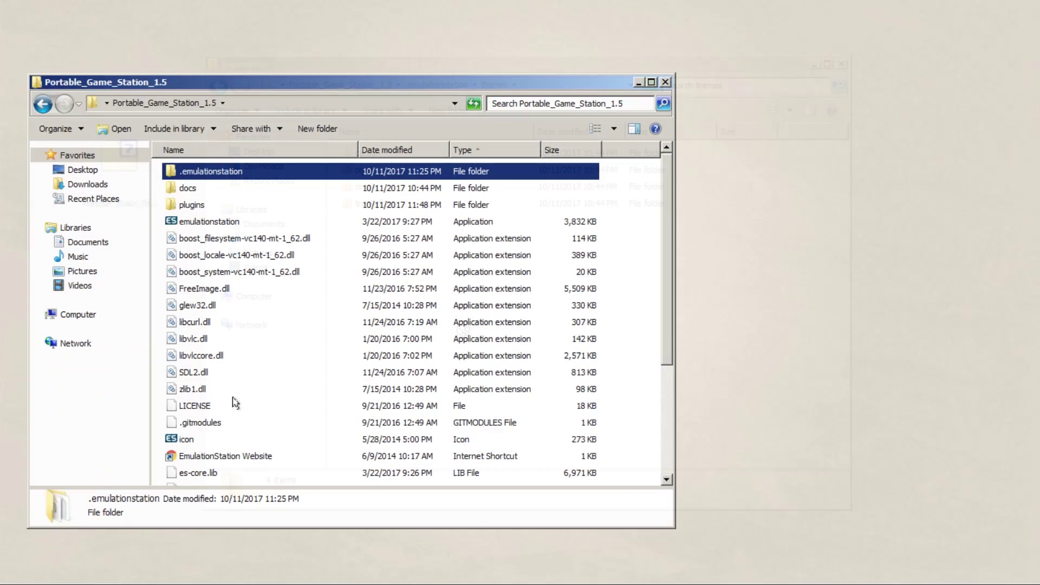
pyautogui.scroll(-6, 233, 401)
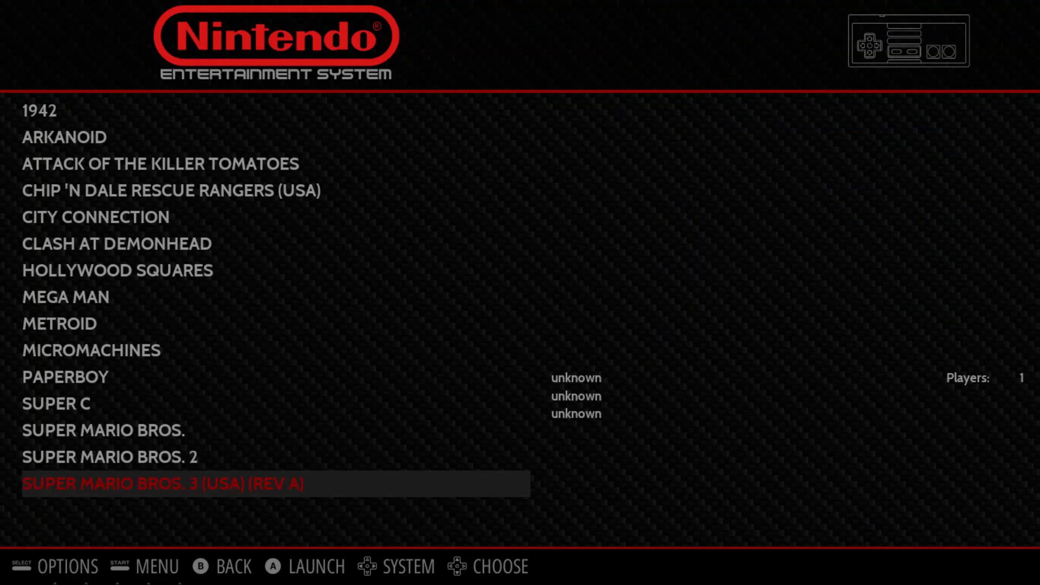
pyautogui.press('Up')
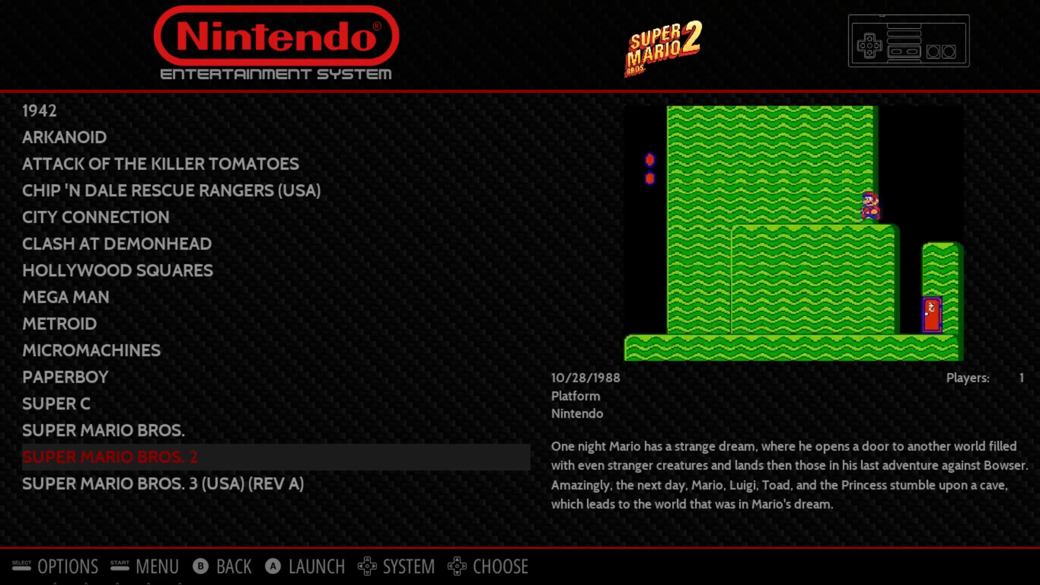
# - Check Super Mario Bros. 2's video, logo and description, then return to the systems carousel
pyautogui.press('Escape')
# - Choose ES-THEME-COMICBOOK-MASTER as the theme set under UI Settings and close the menu
pyautogui.press('Return')
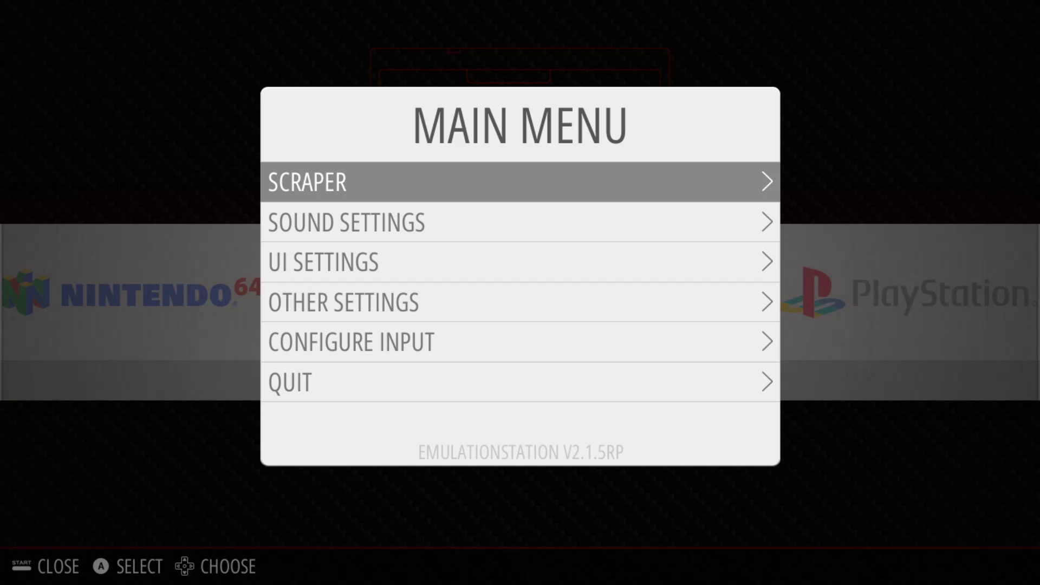
pyautogui.press('Down')
pyautogui.press('Down')
pyautogui.press('Return')
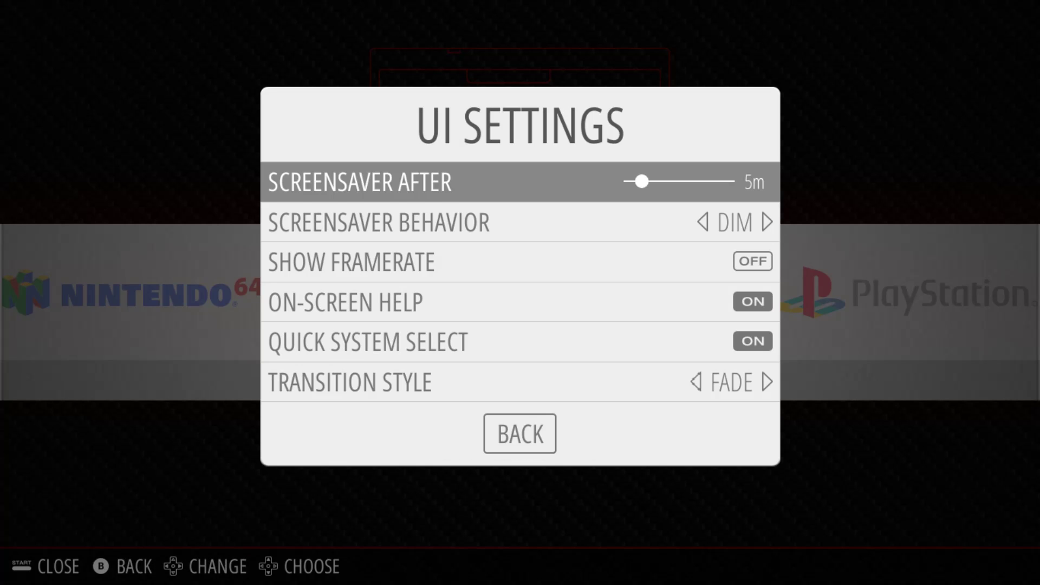
pyautogui.press('Down')
pyautogui.press('Down')
pyautogui.press('Down')
pyautogui.press('Down')
pyautogui.press('Down')
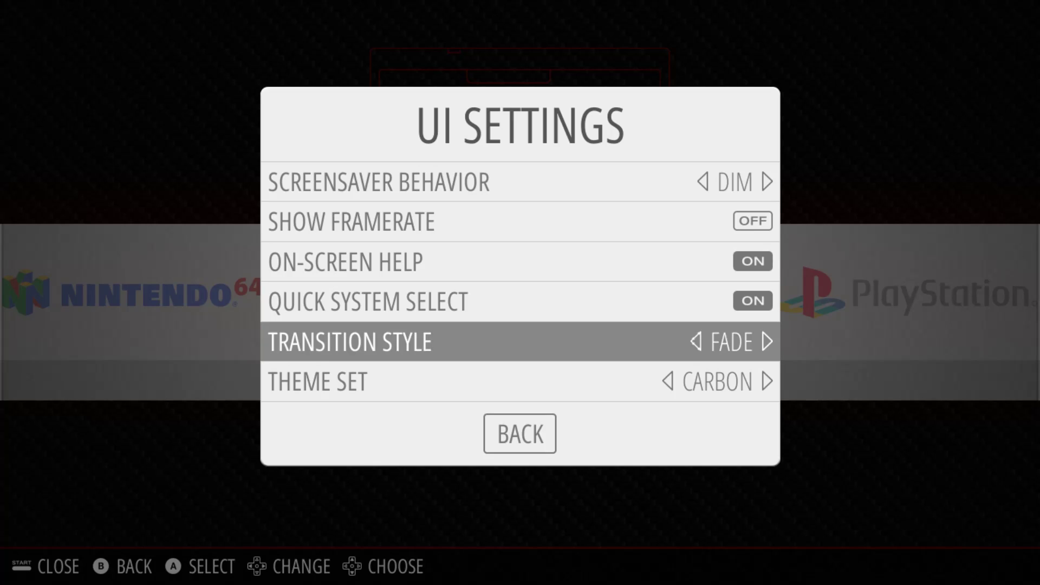
pyautogui.press('Down')
pyautogui.press('Right')
pyautogui.press('Right')
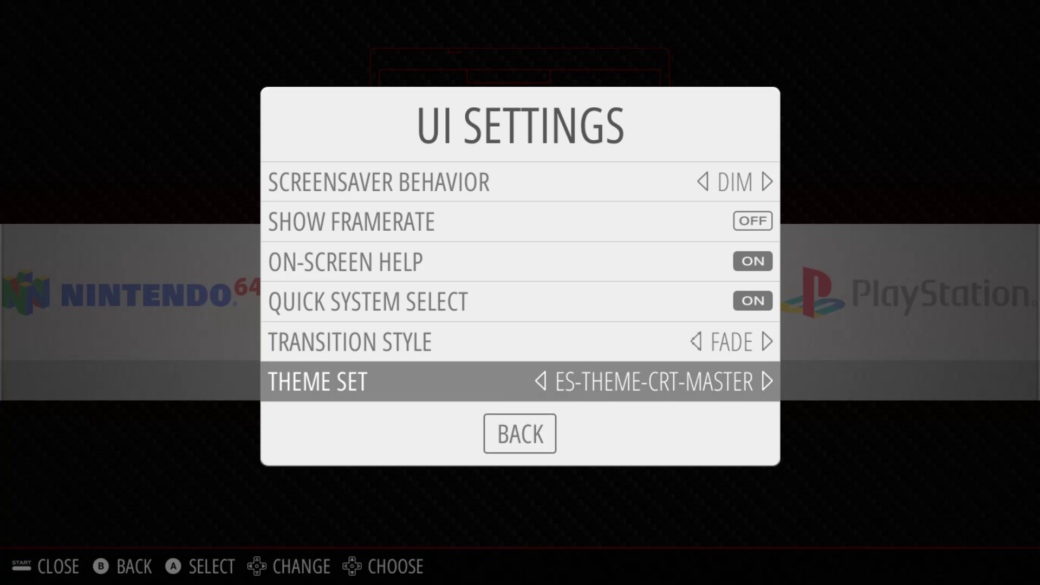
pyautogui.press('Right')
pyautogui.press('Left')
pyautogui.press('Left')
pyautogui.press('Escape')
pyautogui.press('Right')
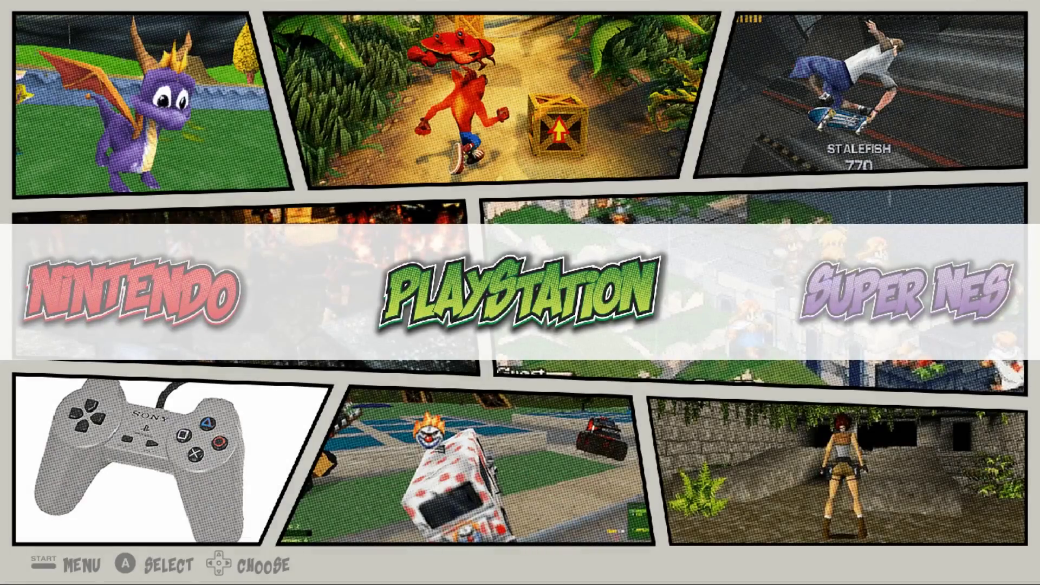
# - Browse NES games from Metroid and Paperboy up to Arkanoid, then PlayStation's Street Fighter Alpha 3
pyautogui.press('Left')
pyautogui.press('Return')
pyautogui.press('Down')
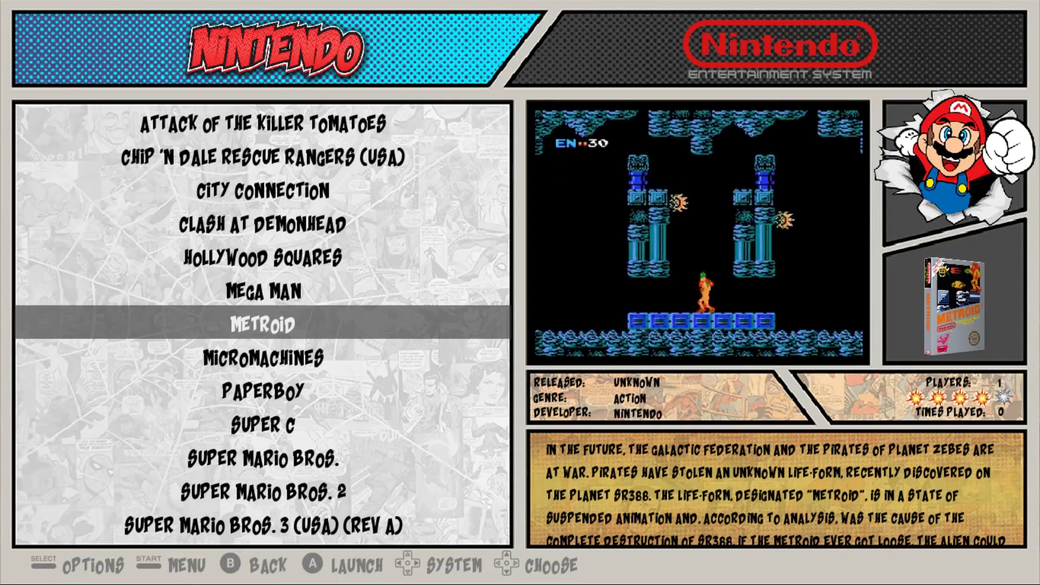
pyautogui.press('Down')
pyautogui.press('Down')
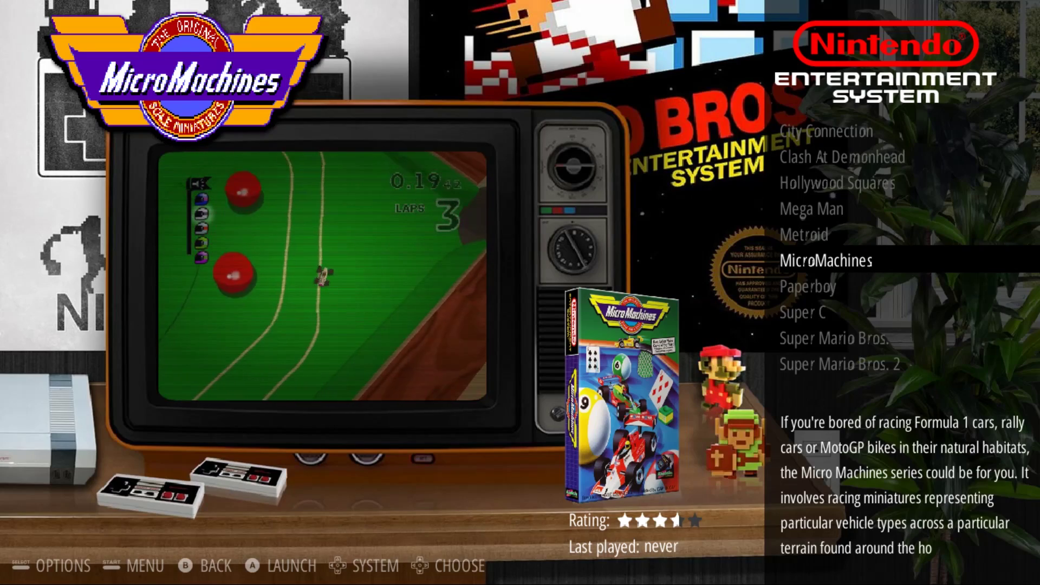
pyautogui.press('Up')
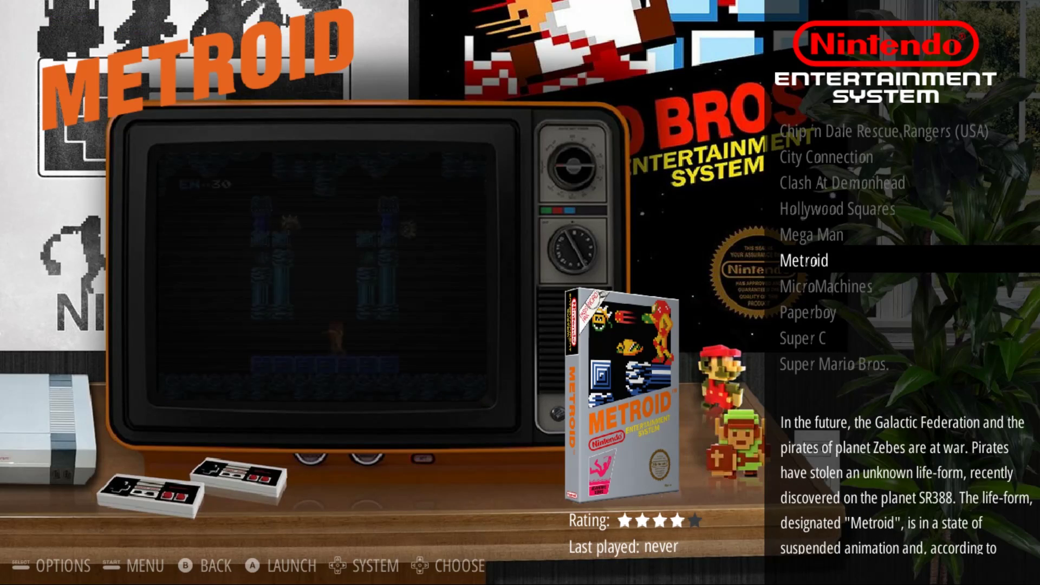
pyautogui.press('Up')
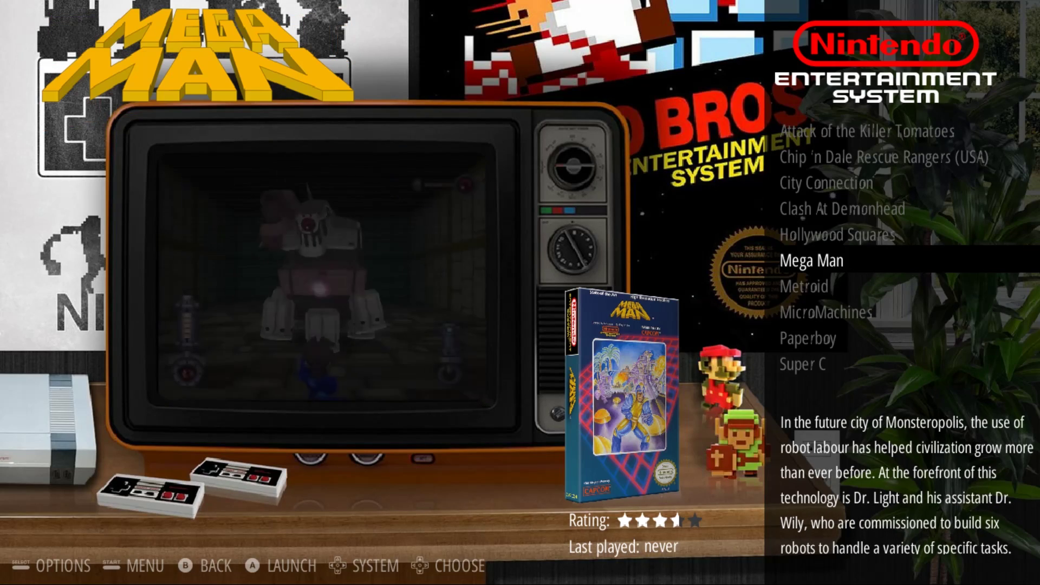
pyautogui.press('Up')
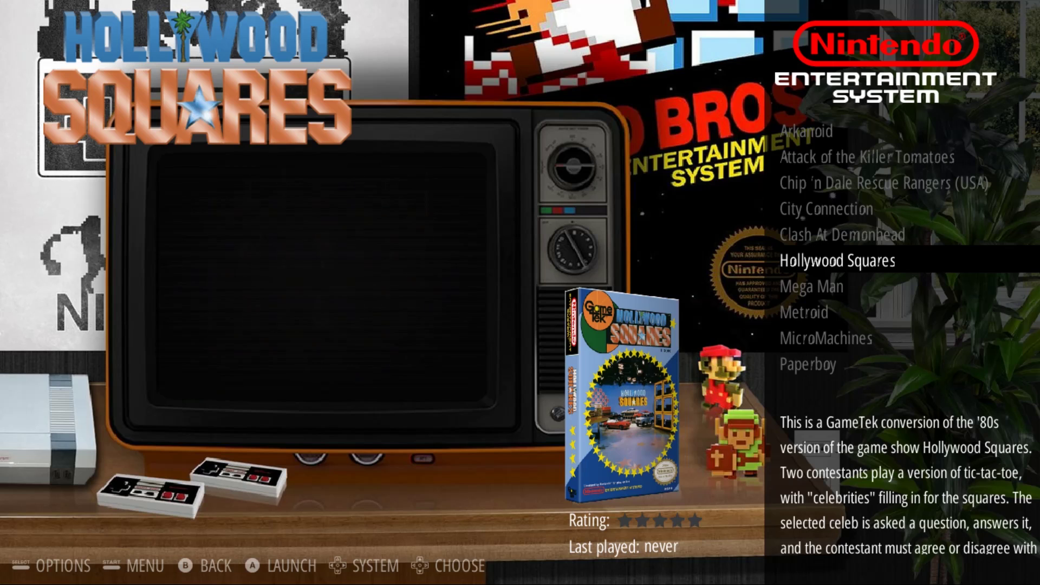
pyautogui.press('Up')
pyautogui.press('Up')
pyautogui.press('Up')
pyautogui.press('Up')
pyautogui.press('Up')
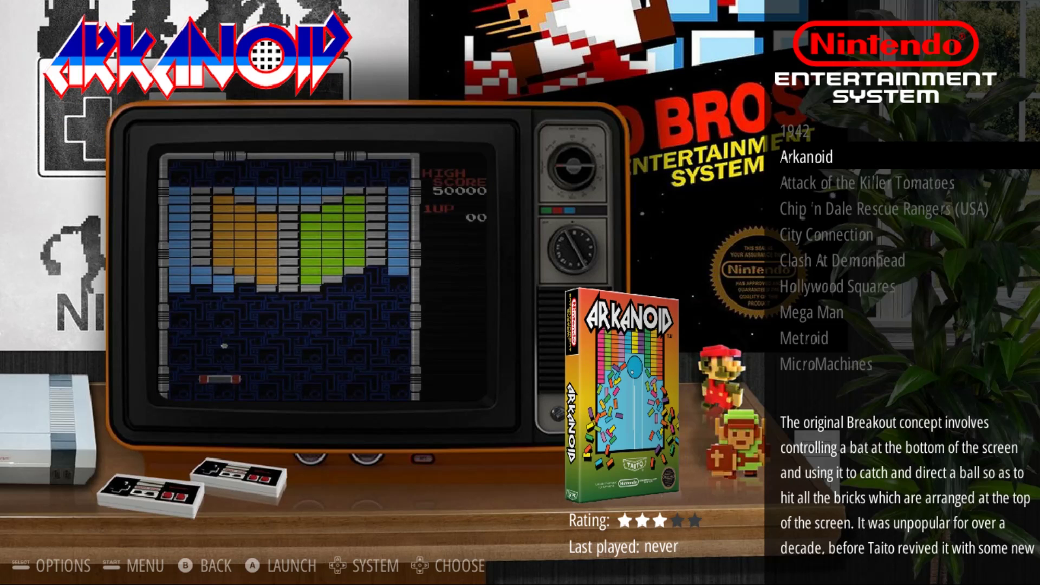
pyautogui.press('Right')
pyautogui.press('Down')
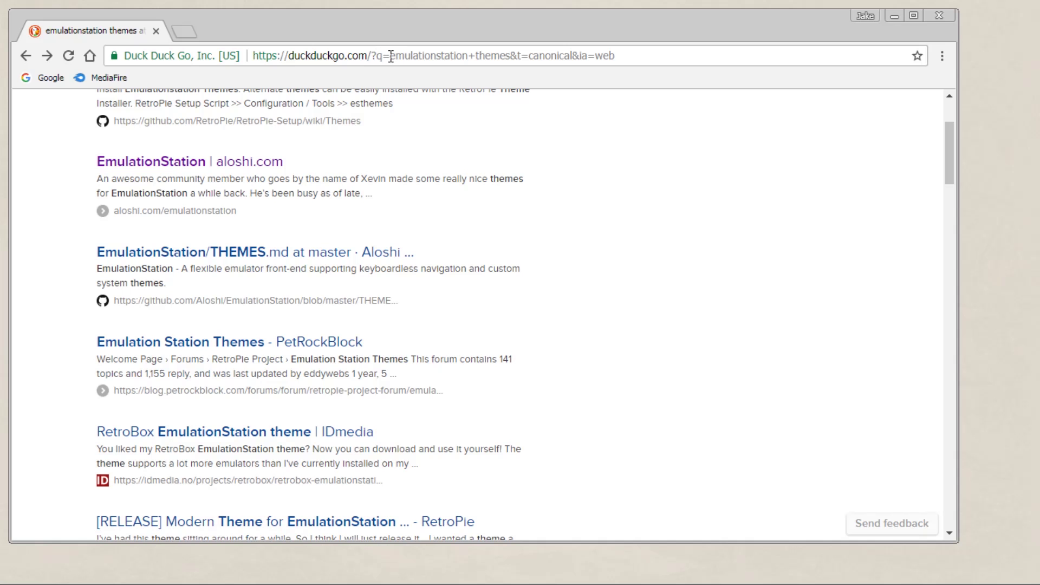
# - Search 'bizhawk' and download the BizHawk 2.2 Windows binary from TASVideos' release history
pyautogui.click(390, 56)
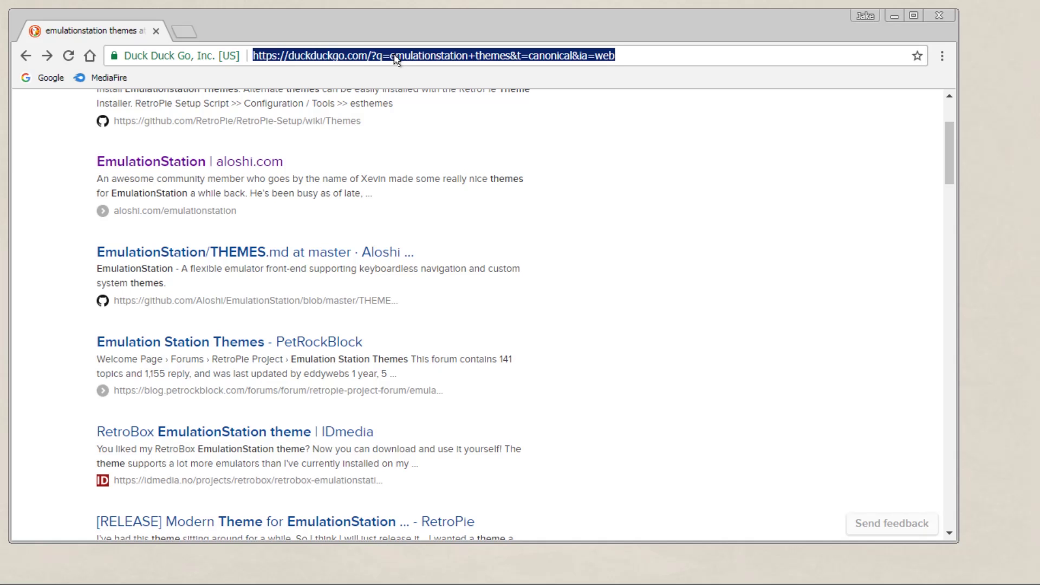
pyautogui.write('bizhawk')
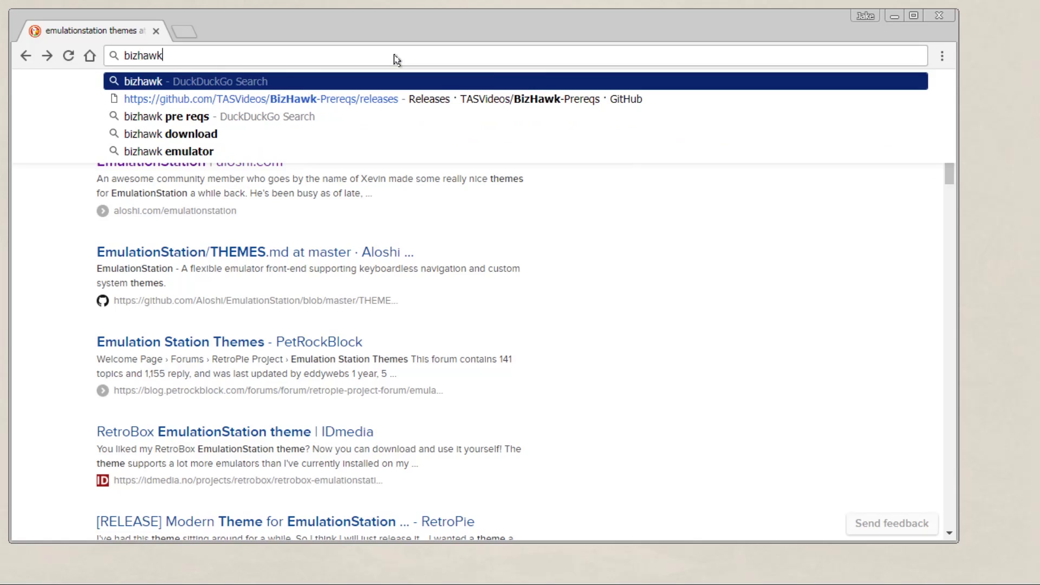
pyautogui.press('Return')
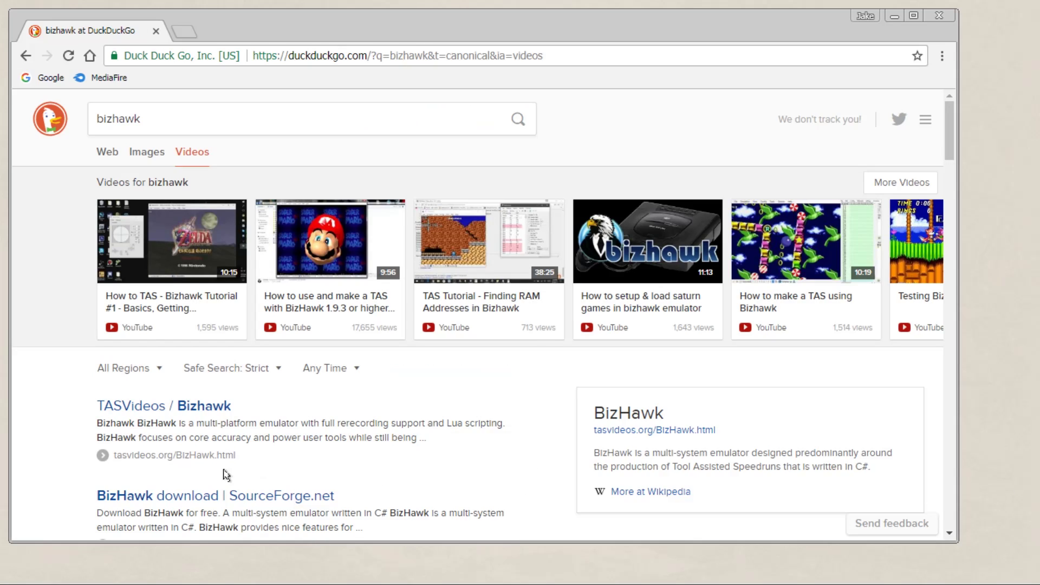
pyautogui.click(203, 409)
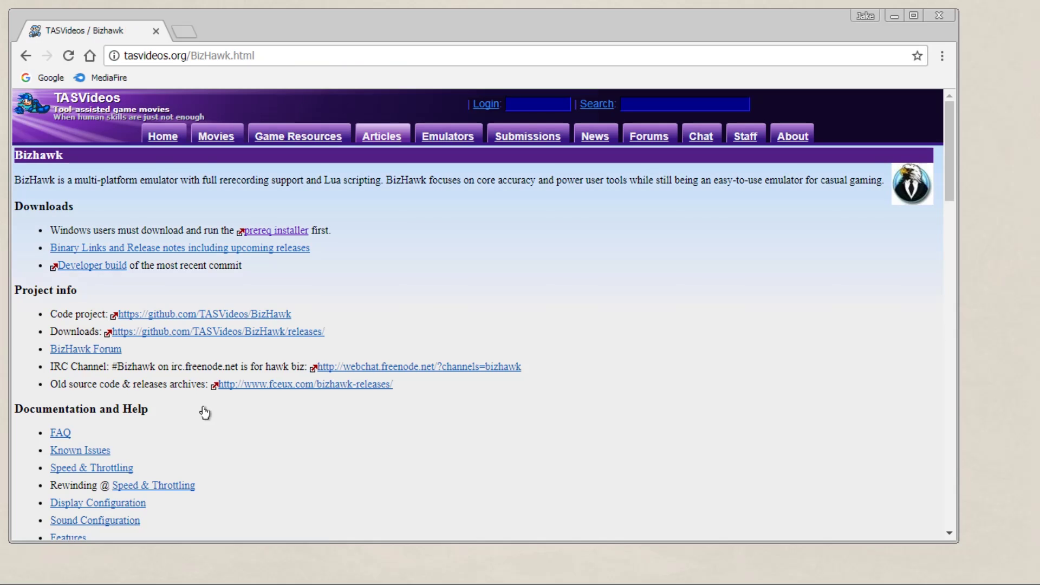
pyautogui.click(266, 250)
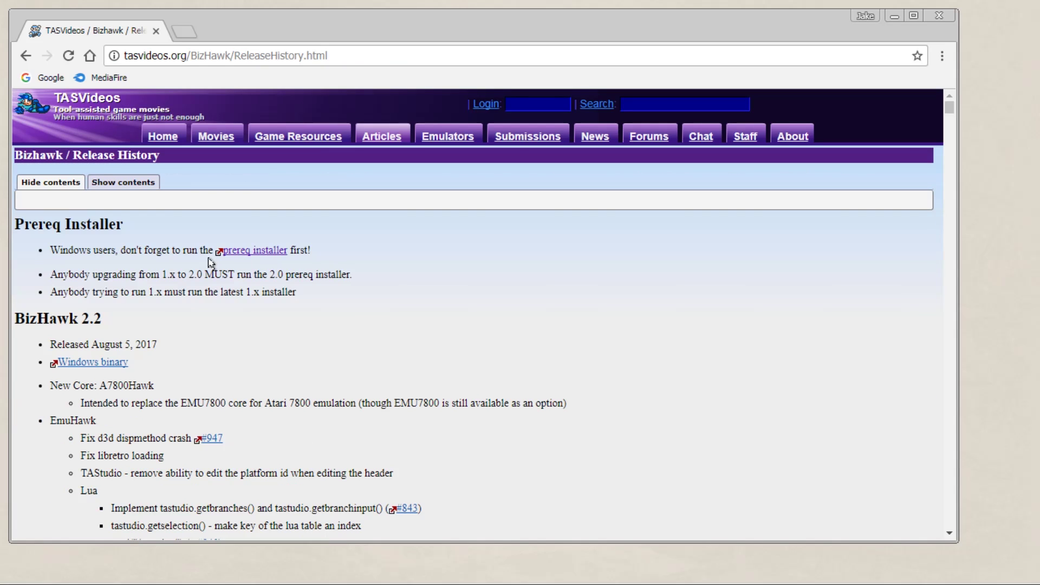
pyautogui.click(74, 361)
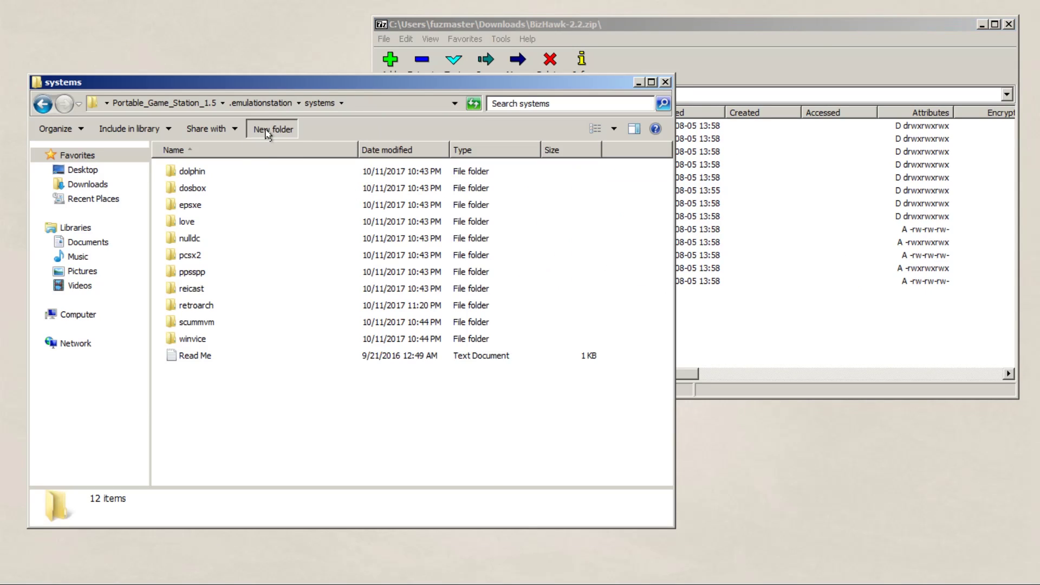
# - Create a new 'bizhawk' folder inside the systems folder
pyautogui.click(273, 130)
pyautogui.write('biz')
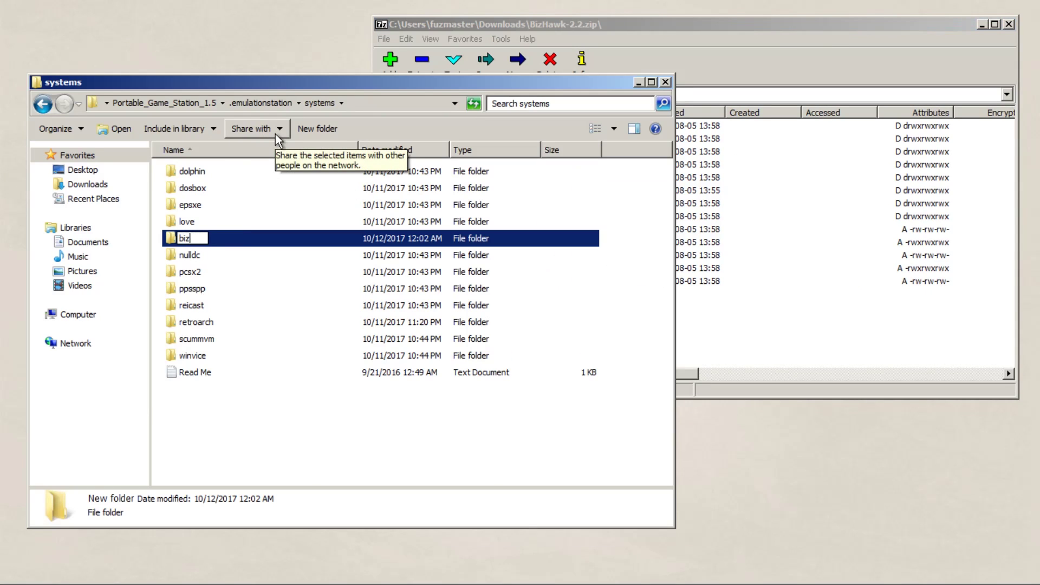
pyautogui.write('hawk')
pyautogui.press('Return')
# - Extract all BizHawk-2.2.zip contents from 7-Zip into the bizhawk folder
pyautogui.click(812, 356)
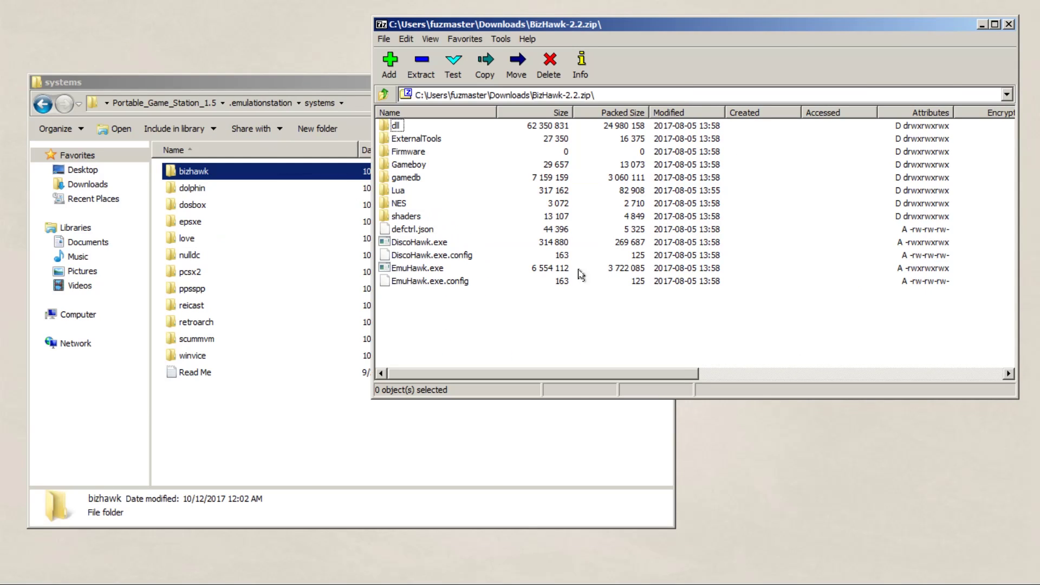
pyautogui.hotkey('ctrl', 'a')
pyautogui.moveTo(403, 165); pyautogui.dragTo(247, 178)
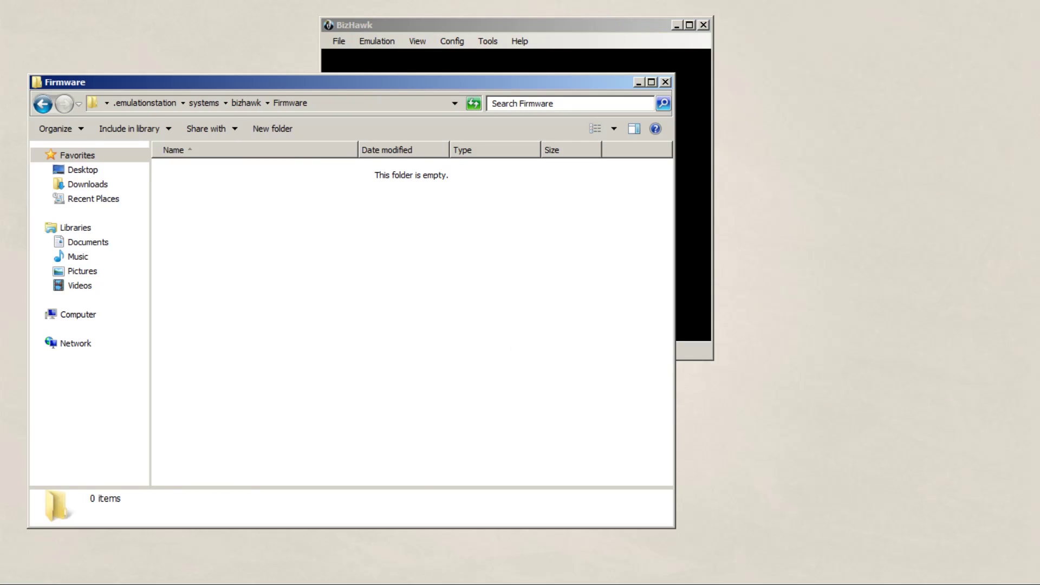
# - Paste scph1001.bin into bizhawk\Firmware and move the BizHawk window aside
pyautogui.hotkey('ctrl', 'v')
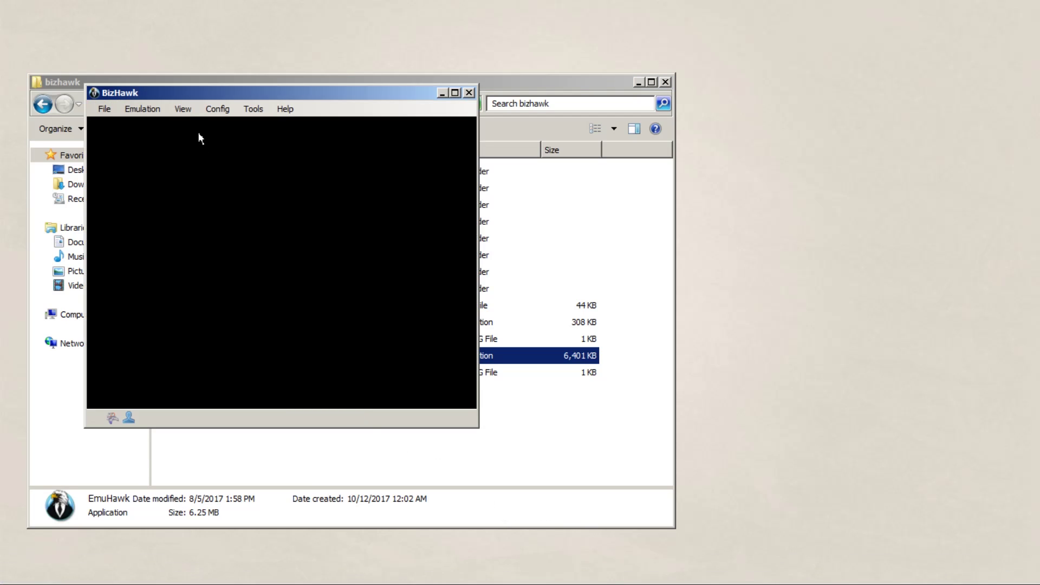
pyautogui.moveTo(209, 95); pyautogui.dragTo(234, 82)
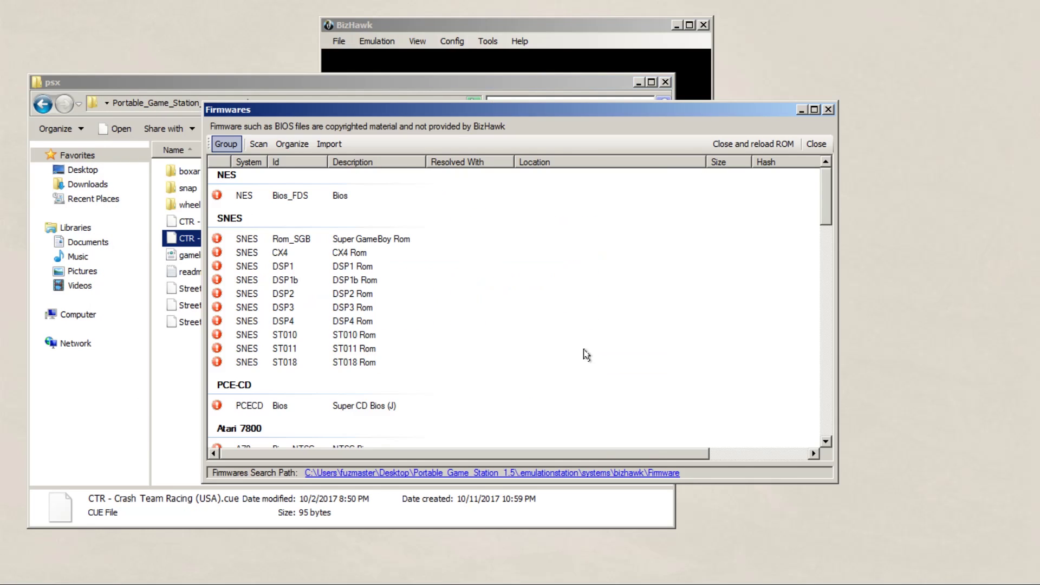
# - Set the PlayStation BIOS (U) firmware entry to the custom file scph1001.bin
pyautogui.scroll(-20, 373, 382)
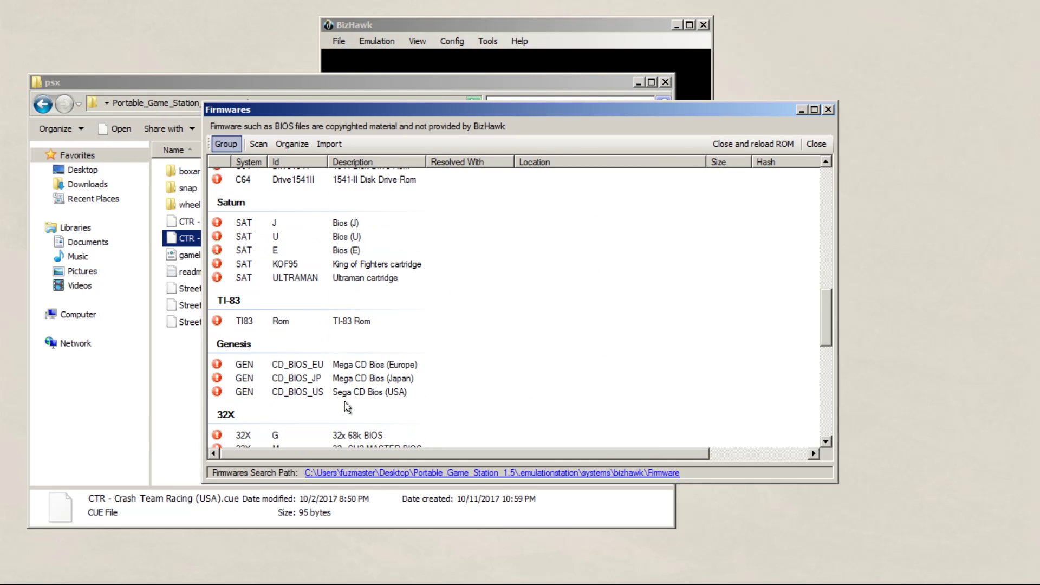
pyautogui.scroll(-4, 346, 407)
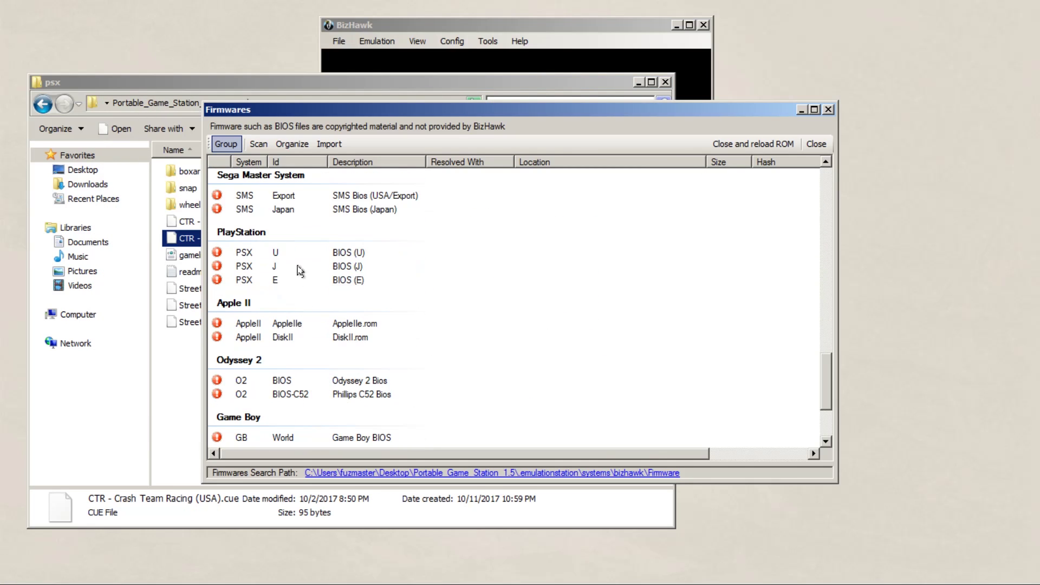
pyautogui.click(298, 254)
pyautogui.rightClick(298, 254)
pyautogui.click(311, 267)
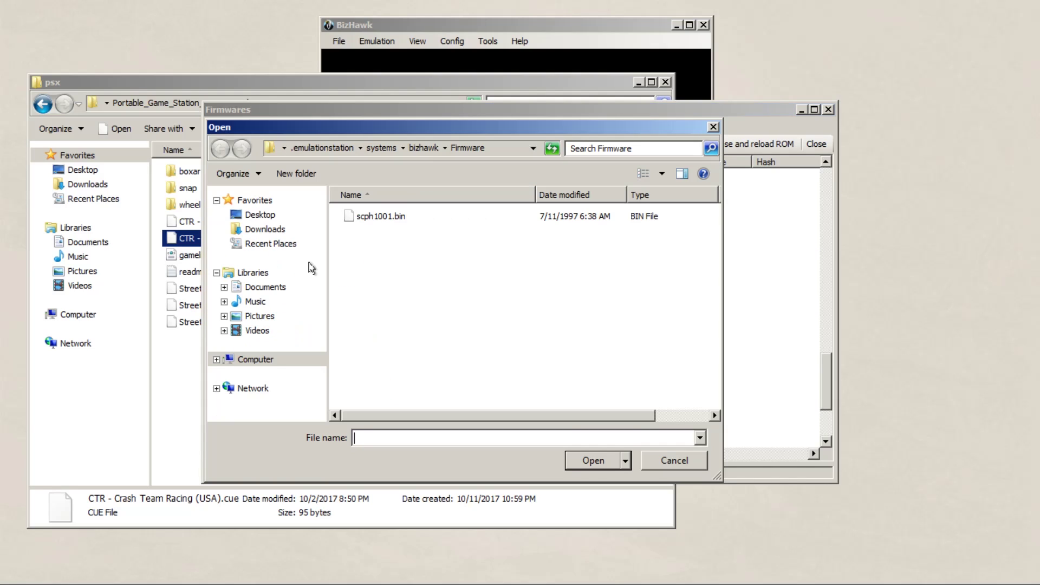
pyautogui.doubleClick(397, 216)
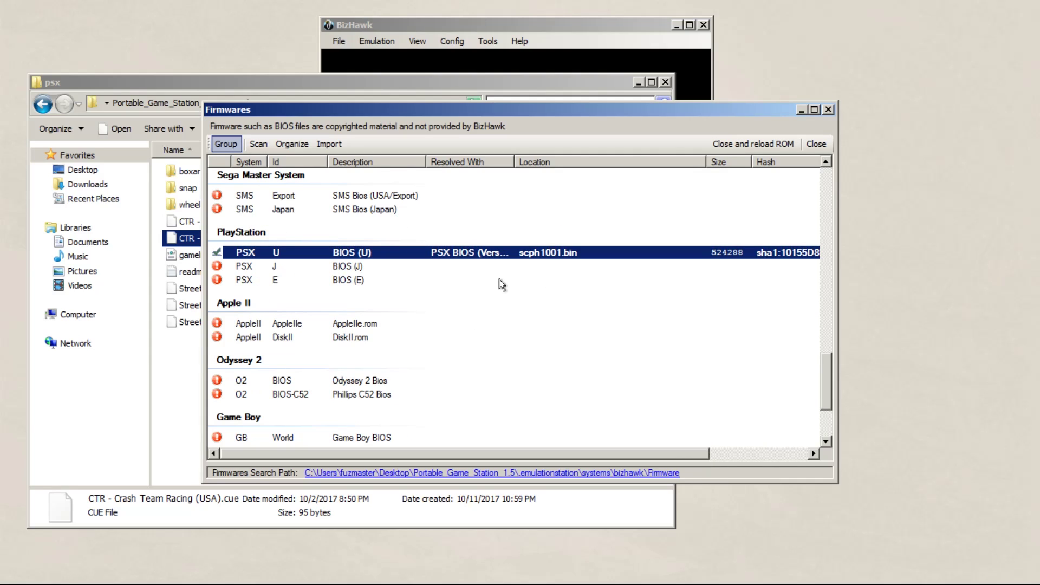
# - Reload CTR - Crash Team Racing (USA) in BizHawk and shift its window slightly left
pyautogui.click(743, 144)
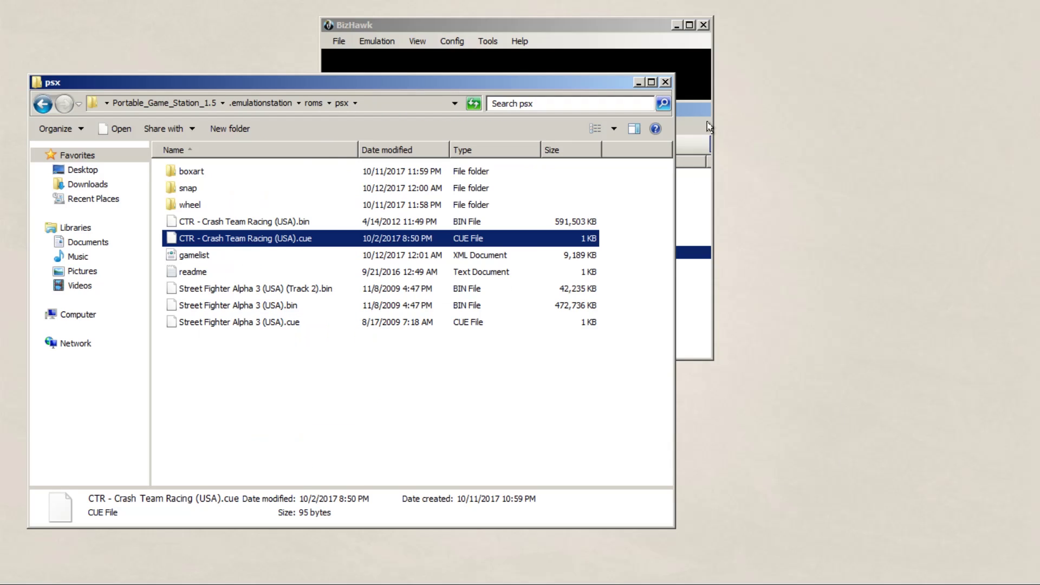
pyautogui.click(609, 34)
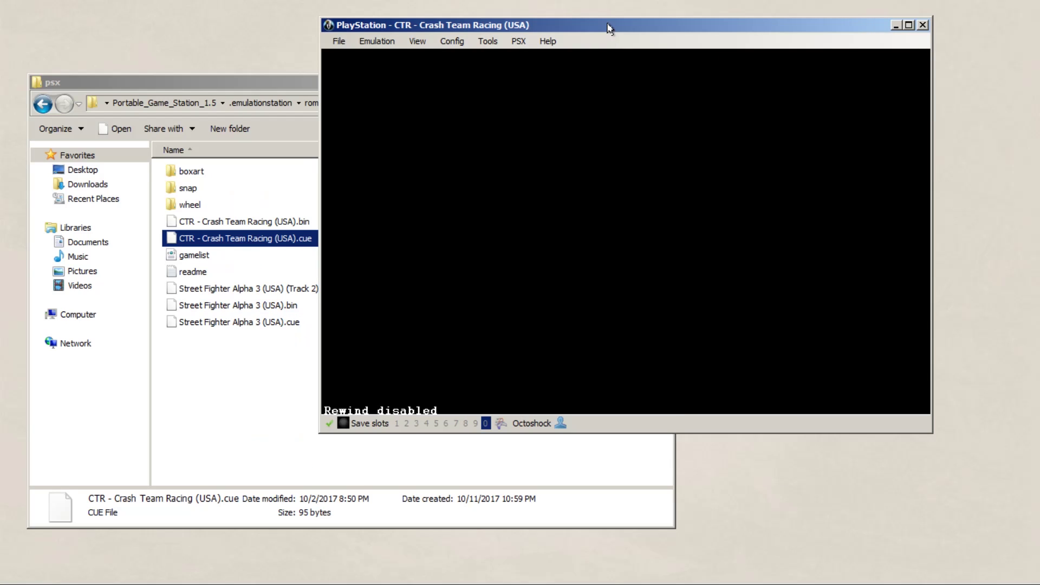
pyautogui.moveTo(608, 25); pyautogui.dragTo(565, 32)
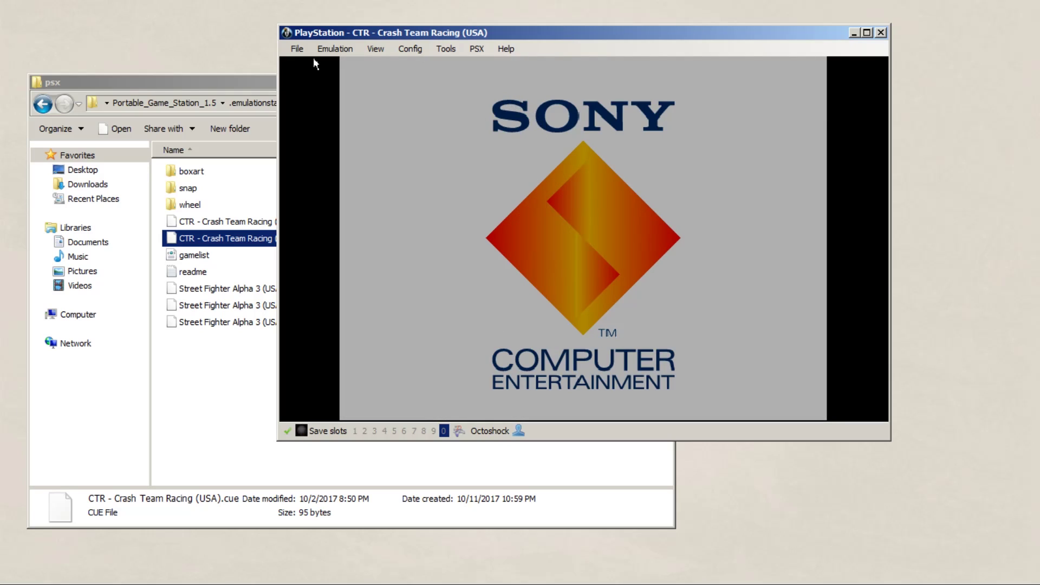
# - Pause CTR and review the PlayStation controller settings
pyautogui.click(335, 49)
pyautogui.click(338, 64)
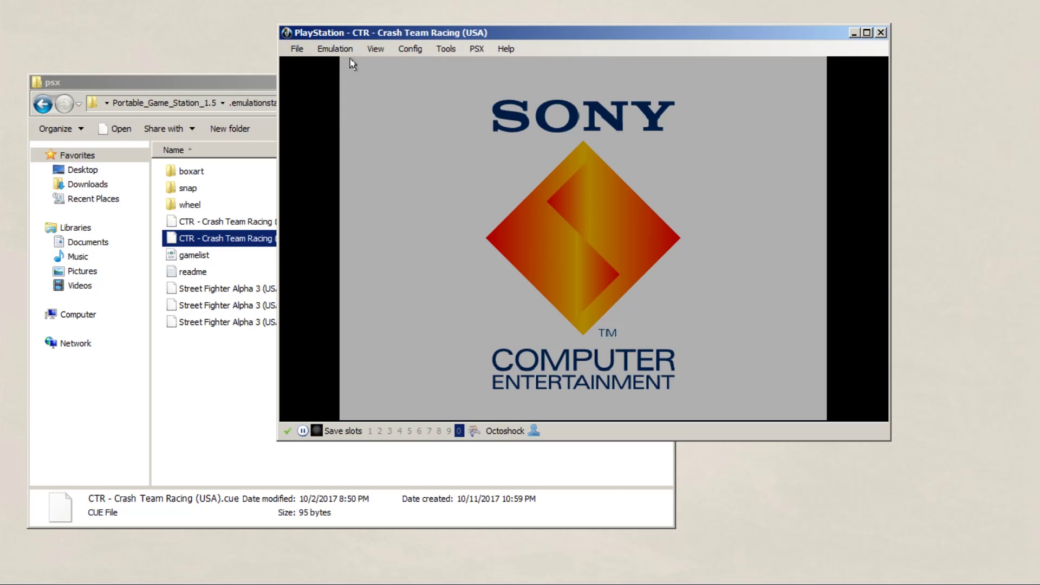
pyautogui.click(439, 49)
pyautogui.click(440, 51)
pyautogui.click(421, 49)
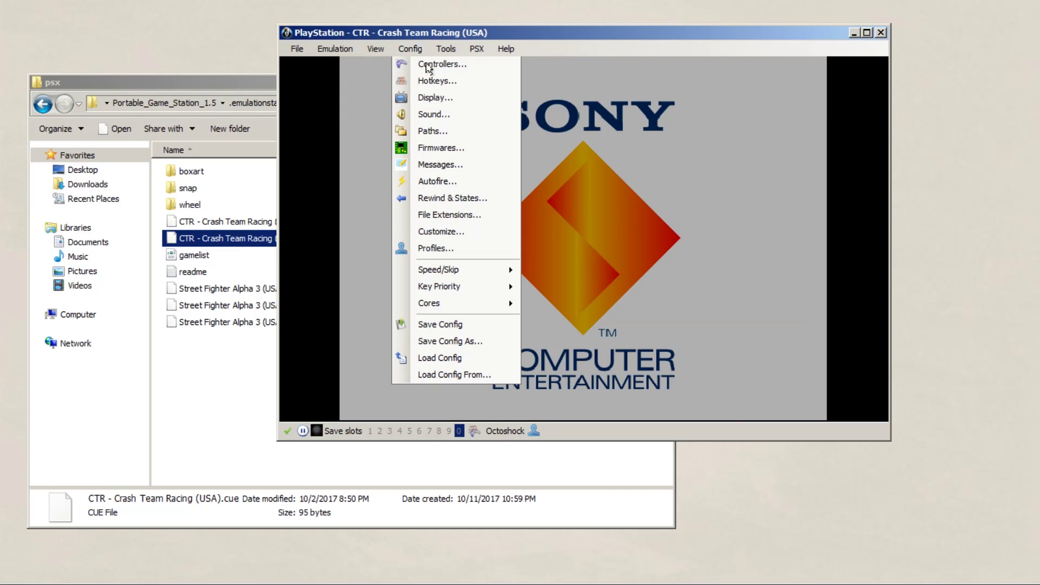
pyautogui.press('c')
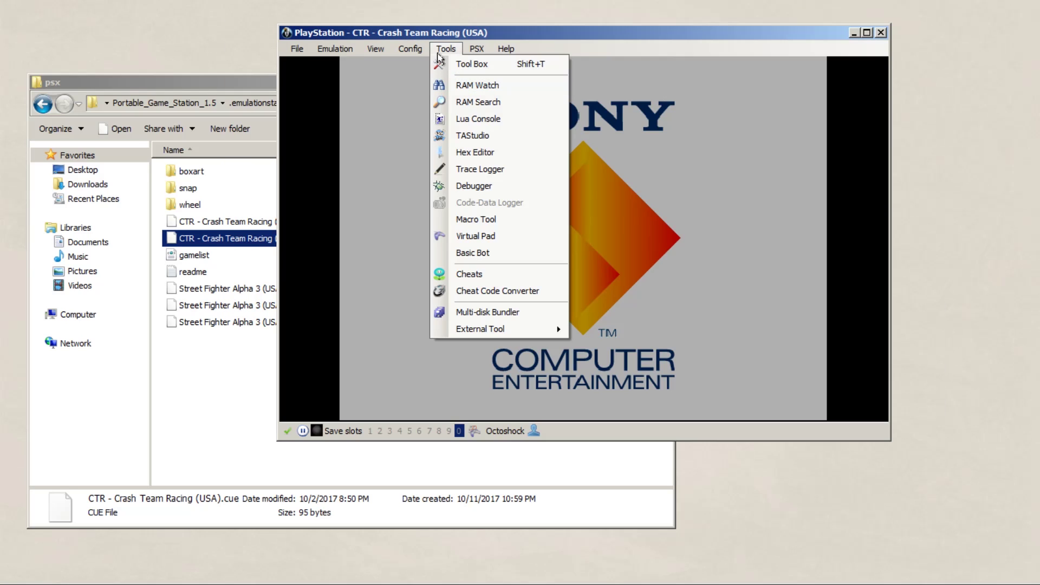
# - Save BizHawk's customization options with Start in Fullscreen left enabled
pyautogui.moveTo(418, 51)
pyautogui.click(466, 231)
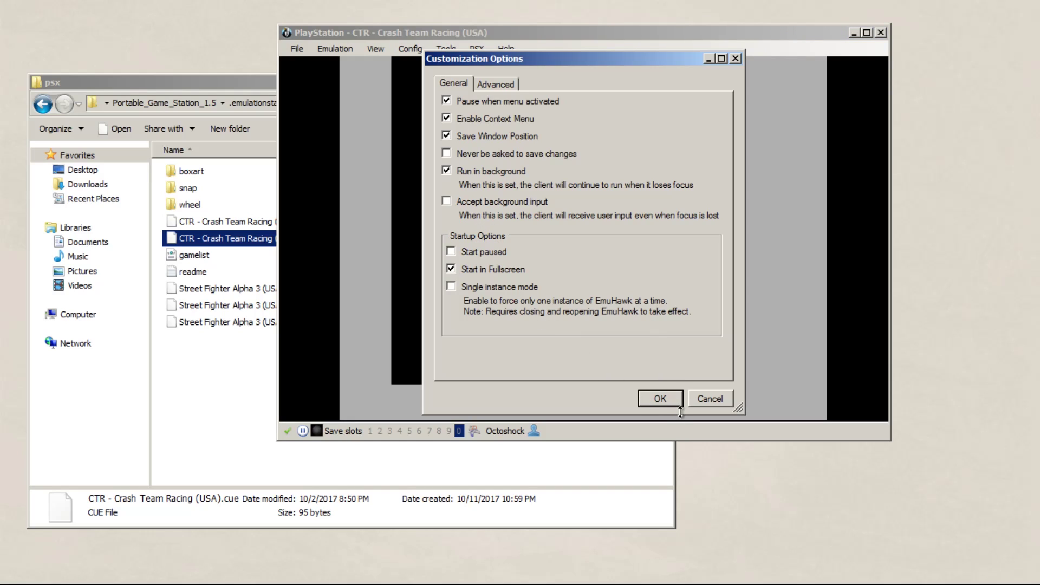
pyautogui.click(660, 399)
pyautogui.click(410, 48)
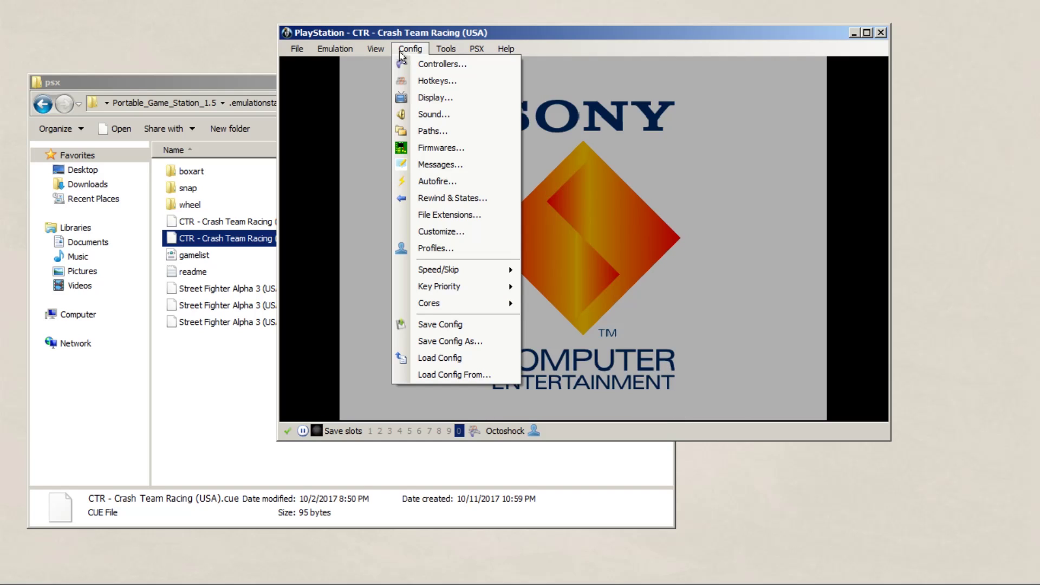
# - Set BizHawk's Exit Program hotkey to D in the hotkey settings
pyautogui.click(400, 80)
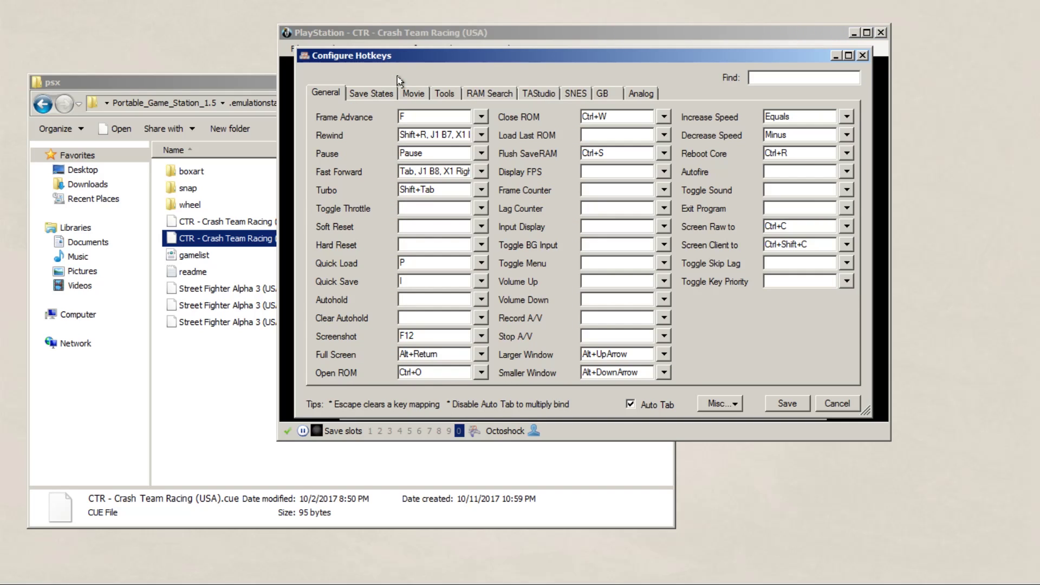
pyautogui.click(799, 208)
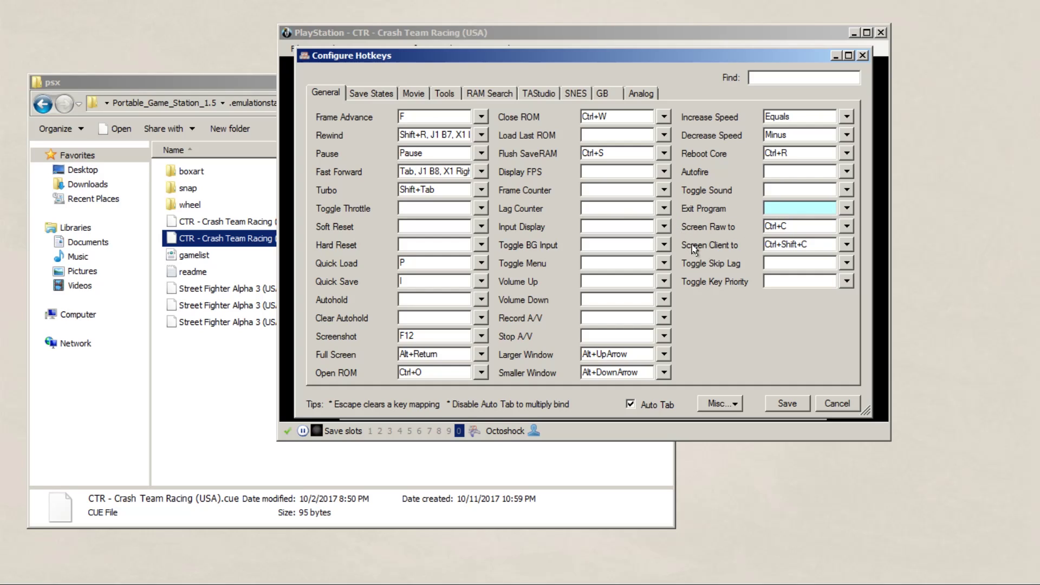
pyautogui.press('d')
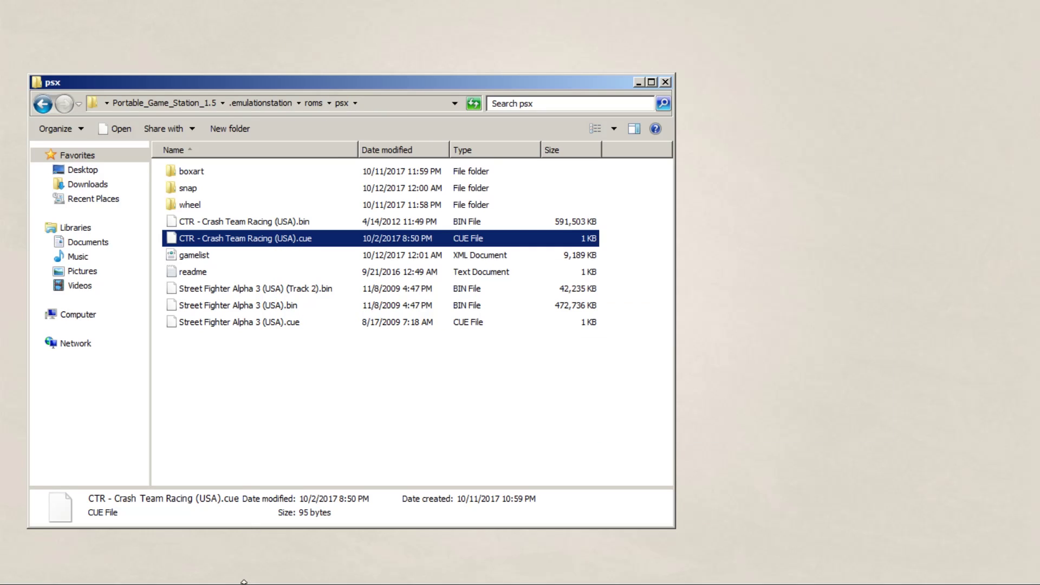
# - Open the systems folder in a new window and open es_systems from .emulationstation in Notepad
pyautogui.click(254, 103)
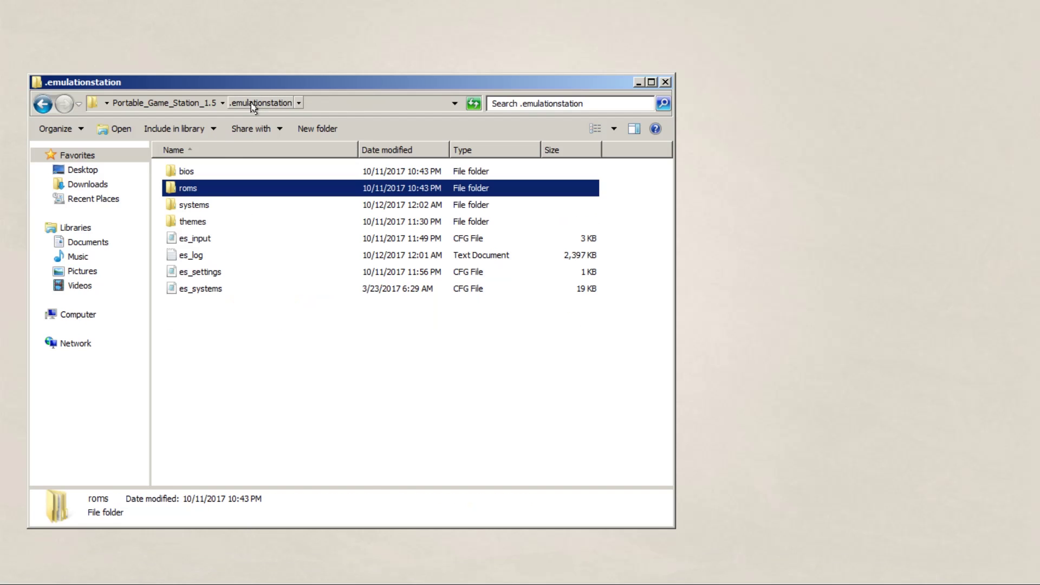
pyautogui.rightClick(194, 209)
pyautogui.click(255, 226)
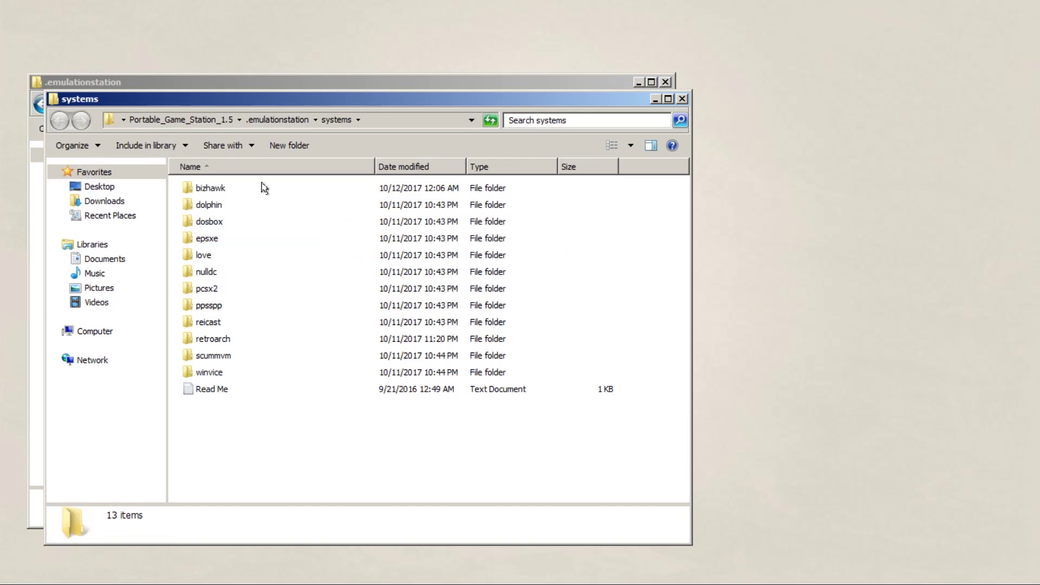
pyautogui.moveTo(313, 103); pyautogui.dragTo(579, 36)
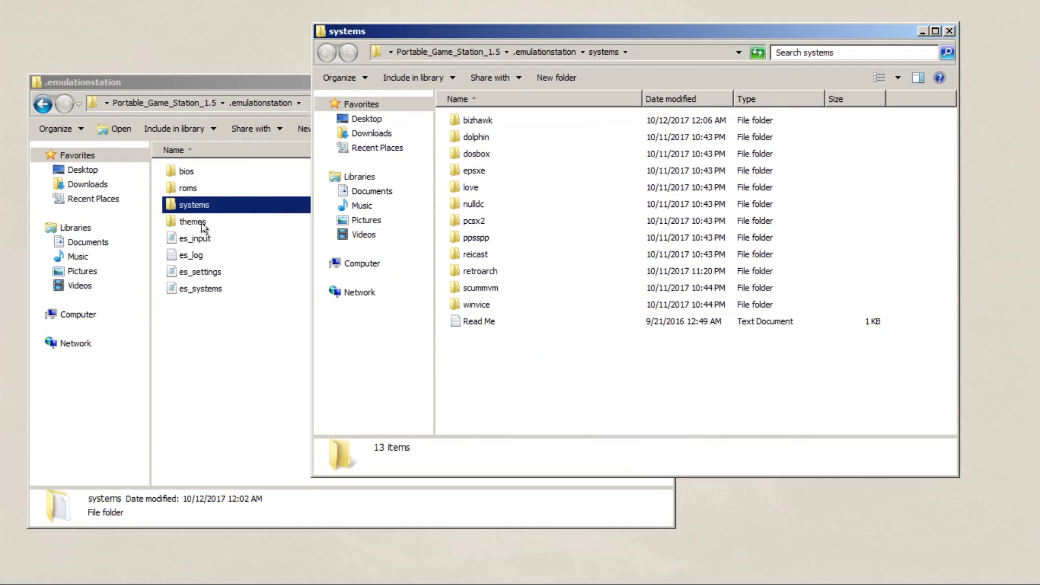
pyautogui.click(189, 319)
pyautogui.doubleClick(205, 292)
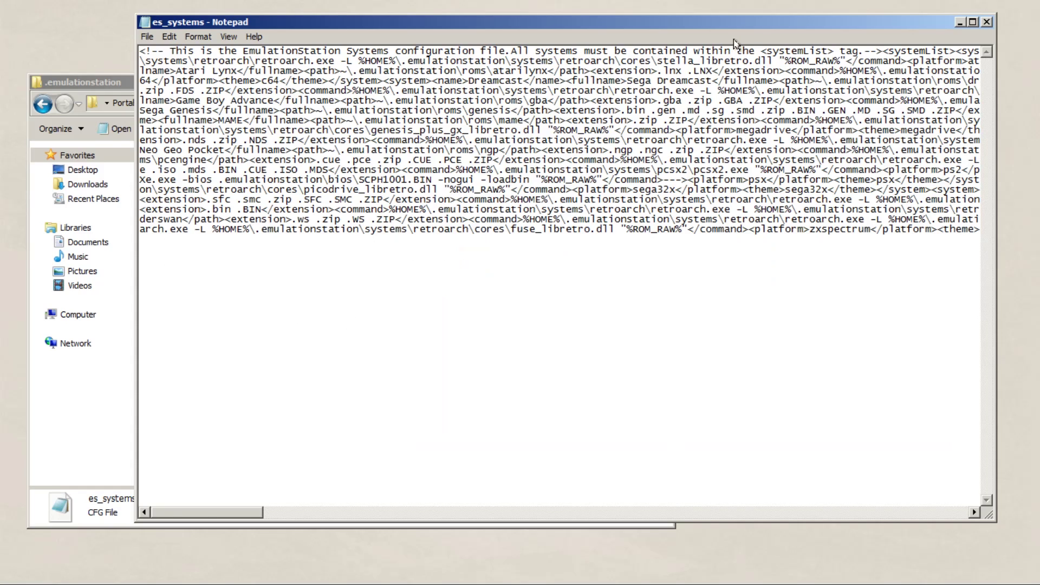
# - Search es_systems upward to locate the psx system entry
pyautogui.moveTo(764, 22); pyautogui.dragTo(682, 59)
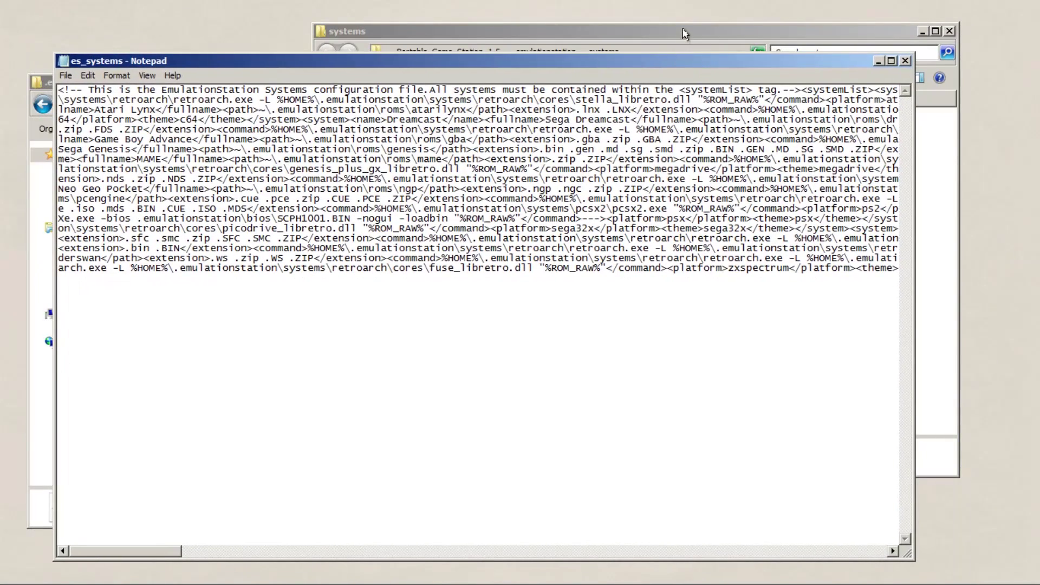
pyautogui.click(713, 25)
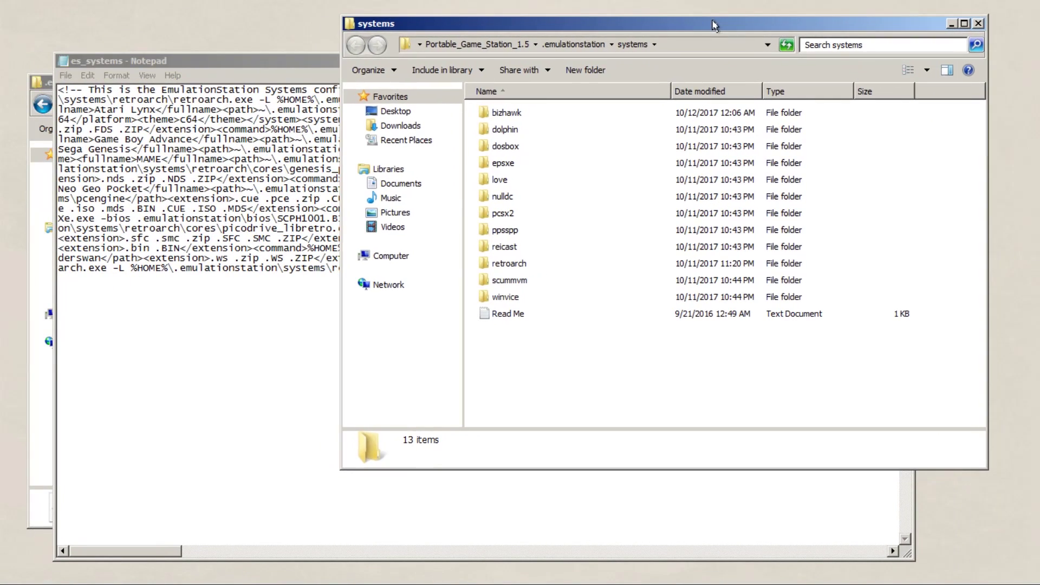
pyautogui.click(326, 297)
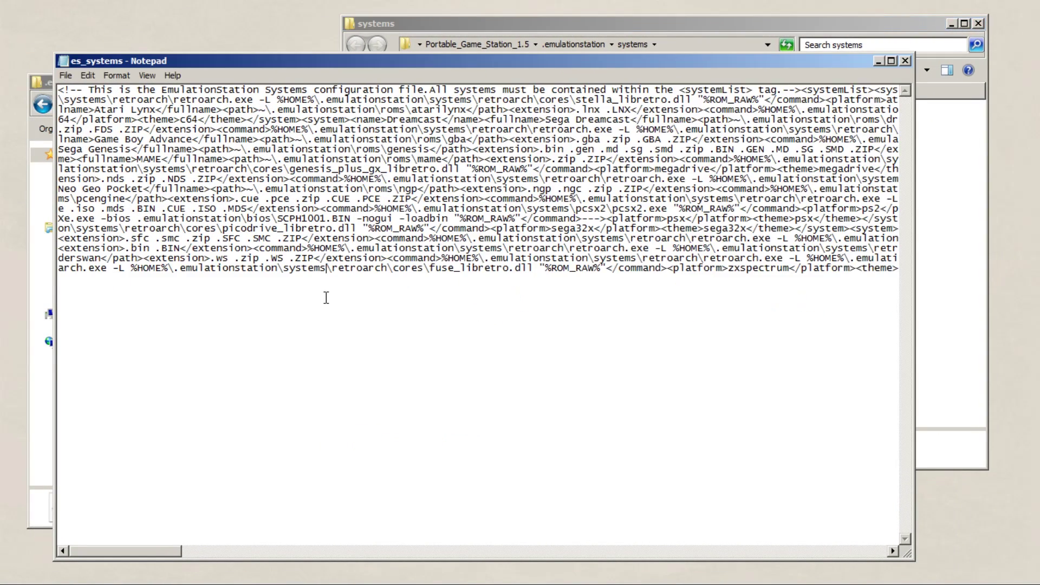
pyautogui.hotkey('ctrl', 'f')
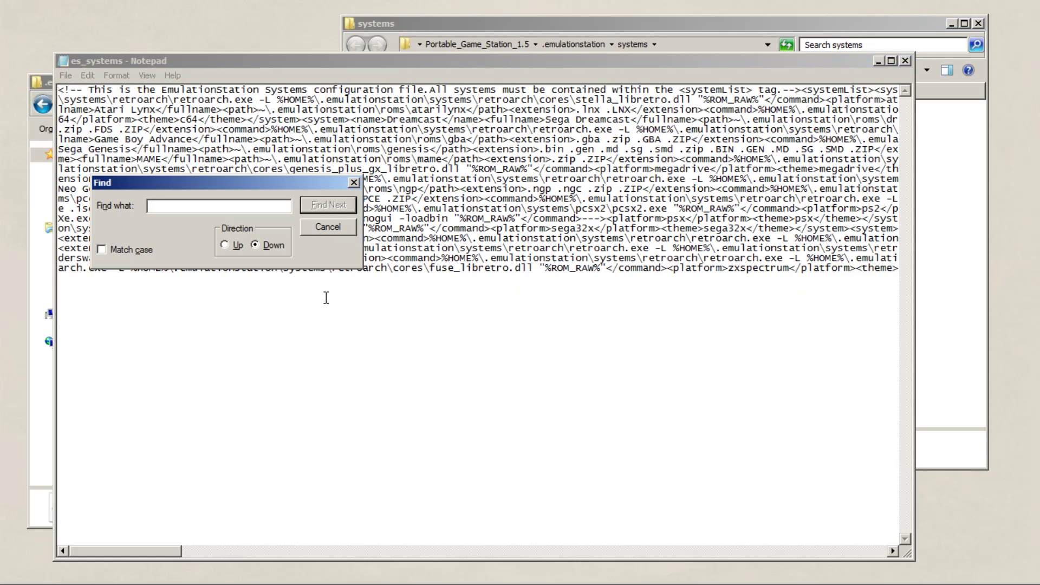
pyautogui.write('psx')
pyautogui.press('Return')
pyautogui.press('Return')
pyautogui.click(236, 246)
pyautogui.click(334, 206)
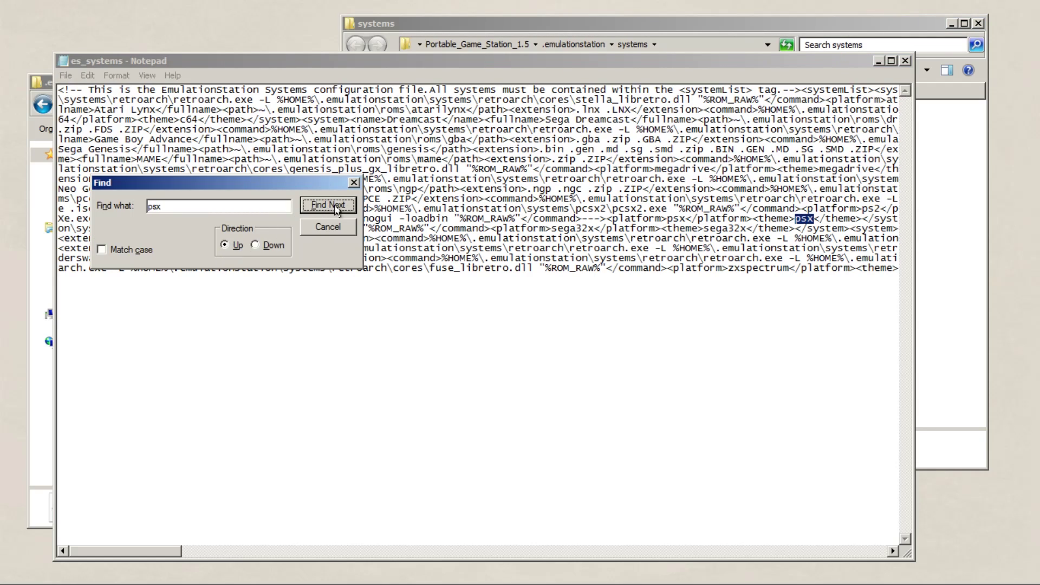
pyautogui.click(353, 184)
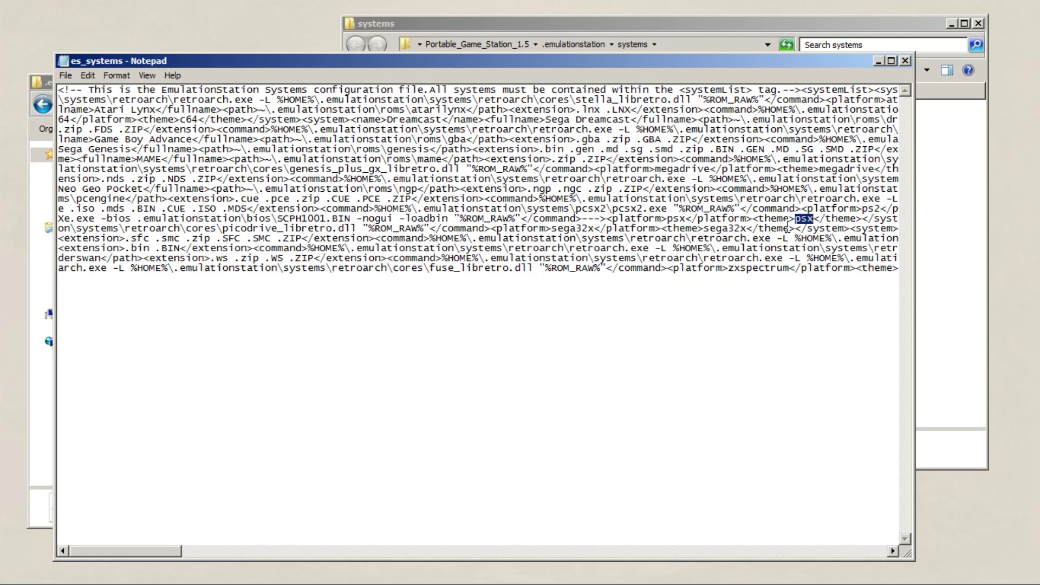
# - Paste the formatted psx block and change its command to bizhawk\Emuhawk.exe
pyautogui.hotkey('ctrl', 'v')
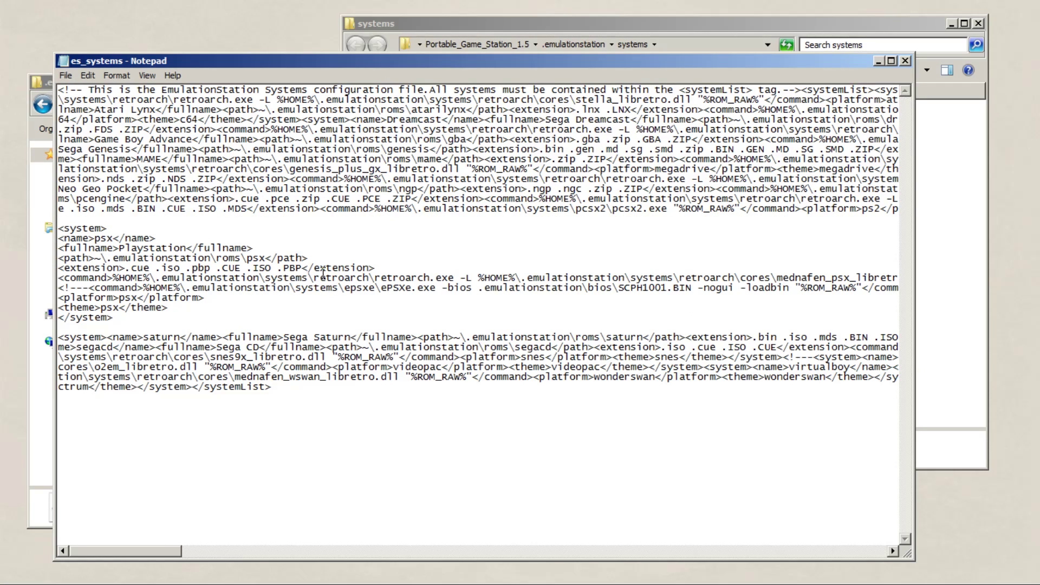
pyautogui.moveTo(326, 281); pyautogui.dragTo(672, 281)
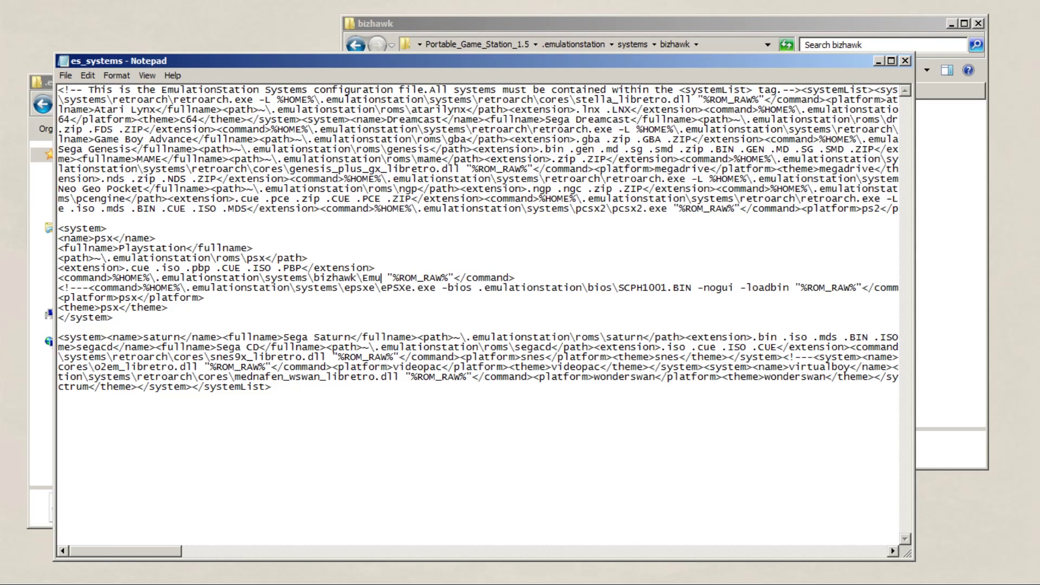
pyautogui.write('hawk.exe')
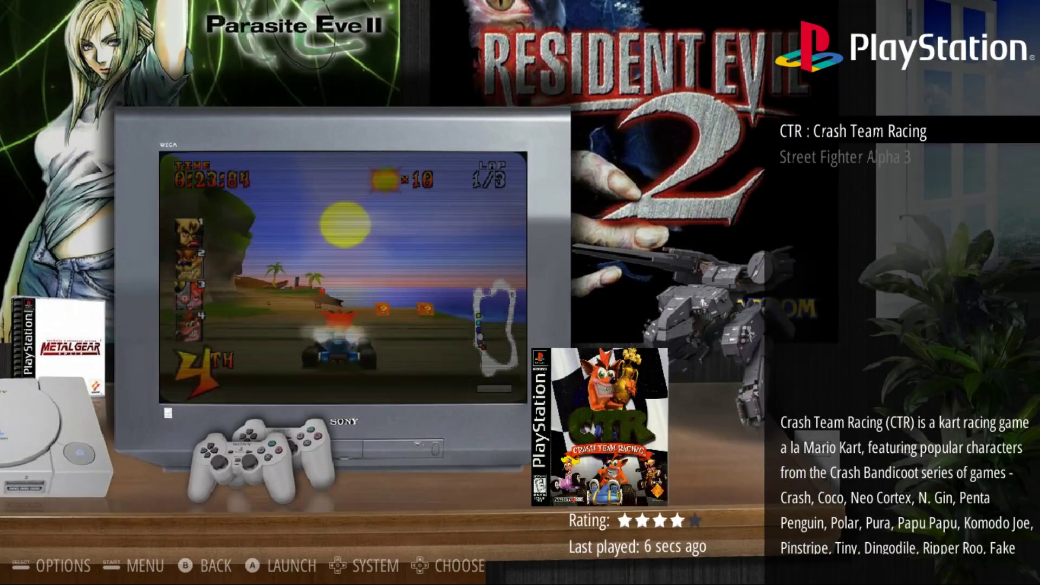
# - Switch to the Nintendo system's game list via the quick system selector
pyautogui.press('shift')
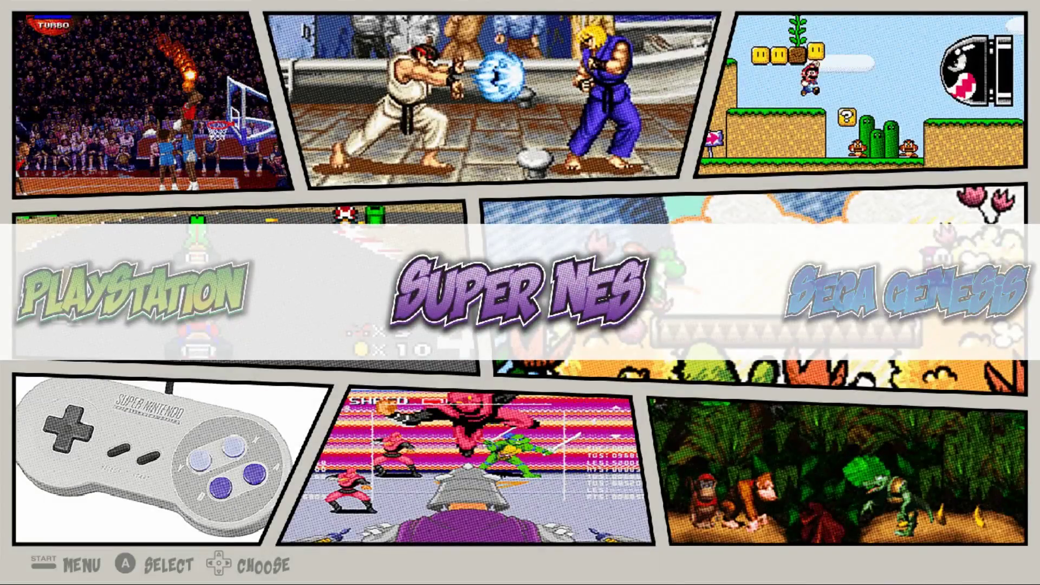
pyautogui.press('Left')
pyautogui.press('Left')
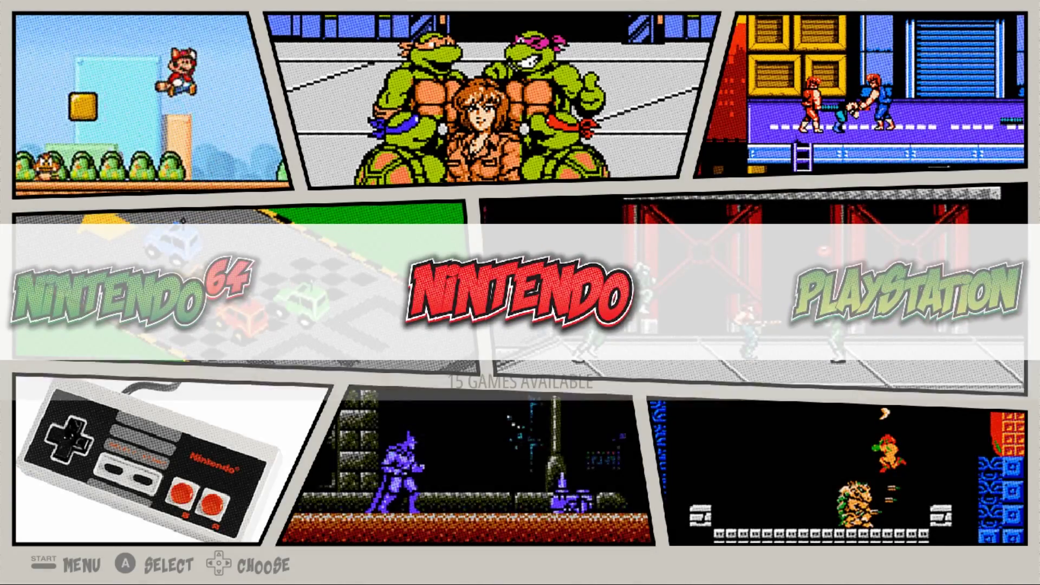
pyautogui.press('Return')
# - Browse NES games: Mega Man, Metroid, Hollywood Squares and Chip 'n Dale Rescue Rangers
pyautogui.press('Down')
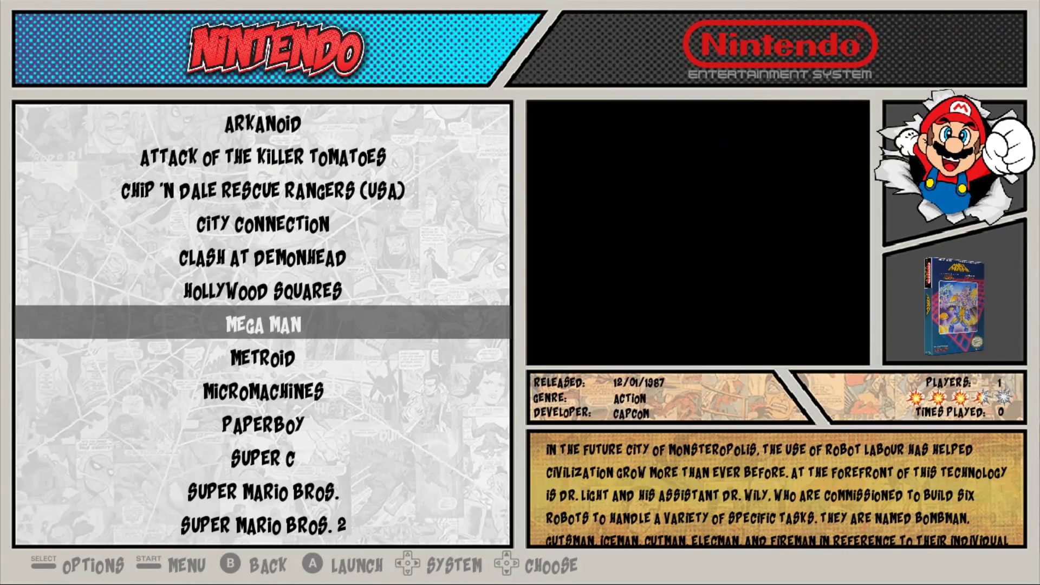
pyautogui.press('Down')
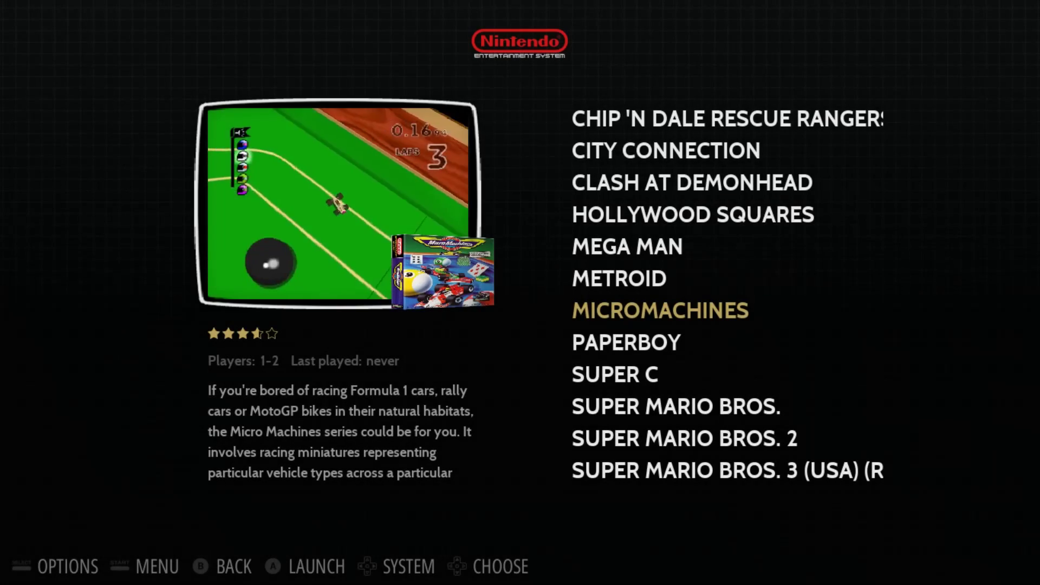
pyautogui.press('Up')
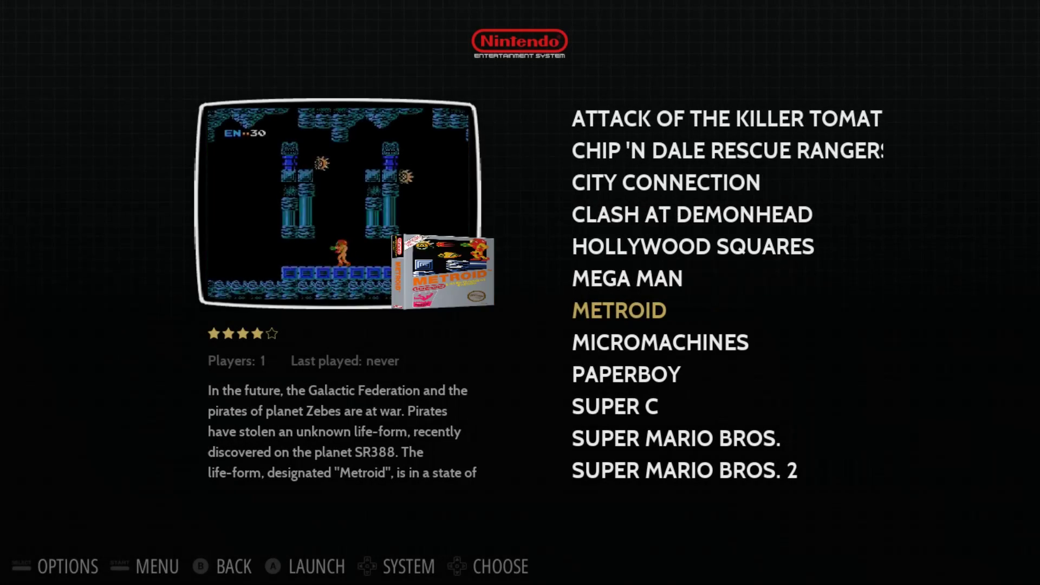
pyautogui.press('Up')
pyautogui.press('Up')
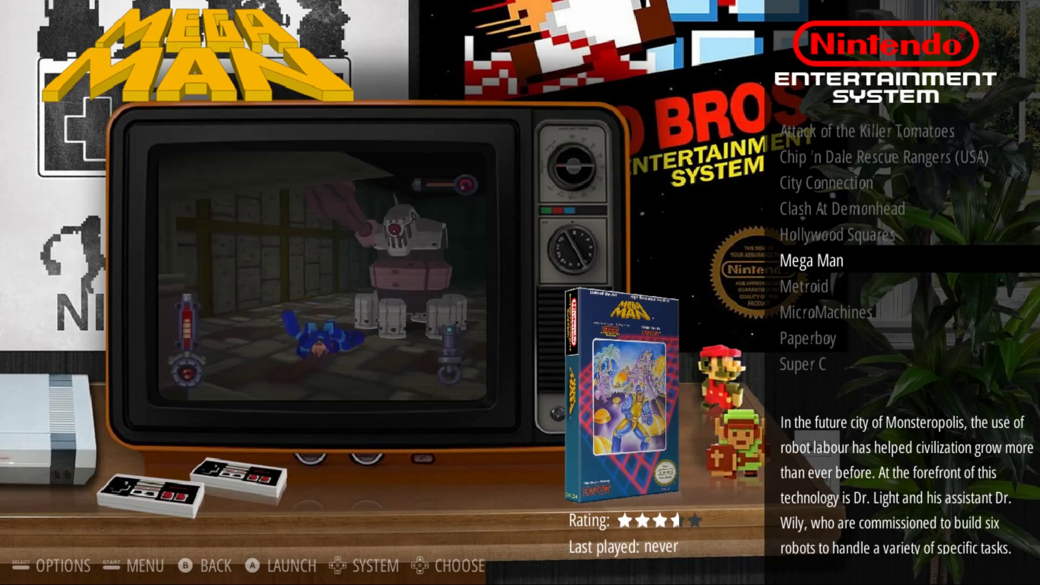
pyautogui.press('Up')
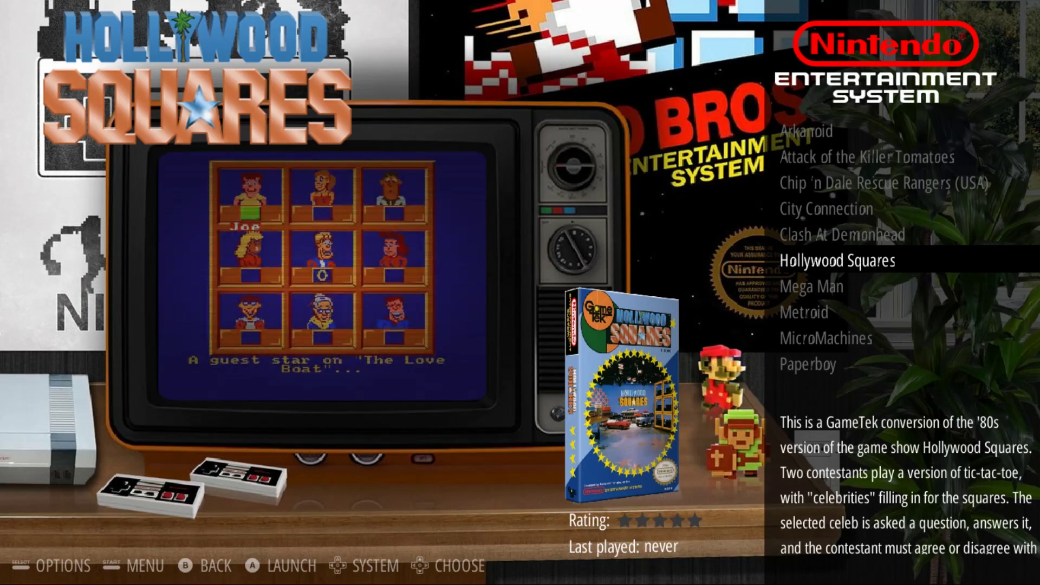
pyautogui.press('Up')
pyautogui.press('Up')
pyautogui.press('Up')
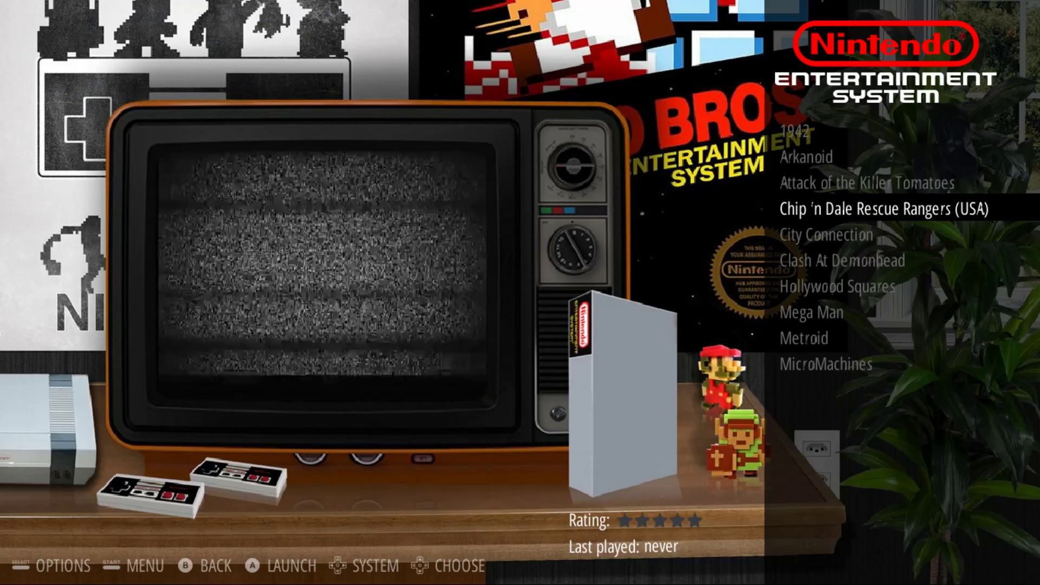